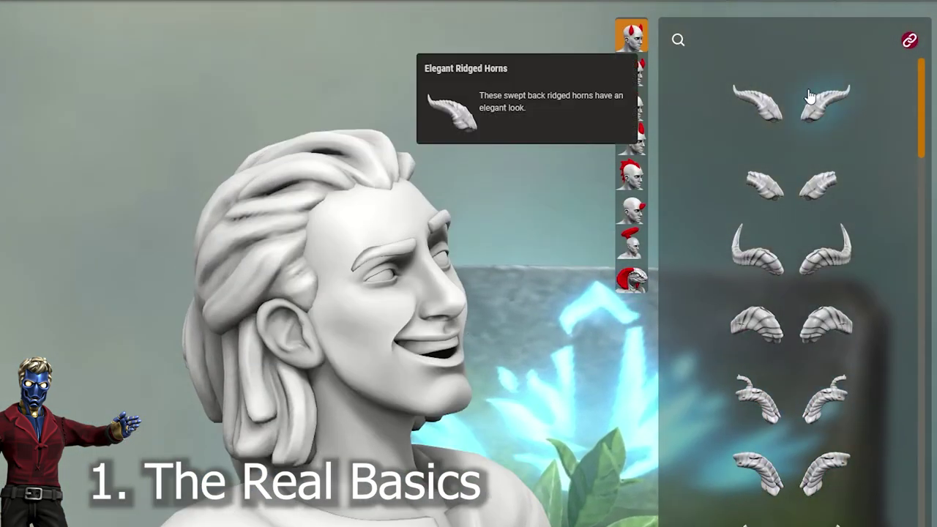
# Step: Choose the Elegant Ridged Horns for the smiling character's head
pyautogui.click(758, 99)
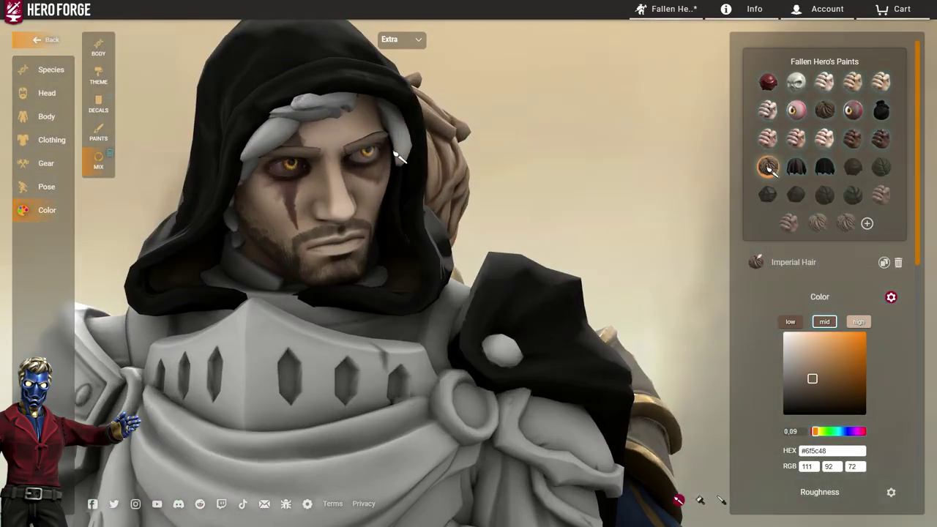
# Step: Paint the loose strands beneath the hooded character's hood with the Imperial Hair color
pyautogui.scroll(-3, 395, 155)
pyautogui.click(240, 126)
pyautogui.scroll(3, 331, 104)
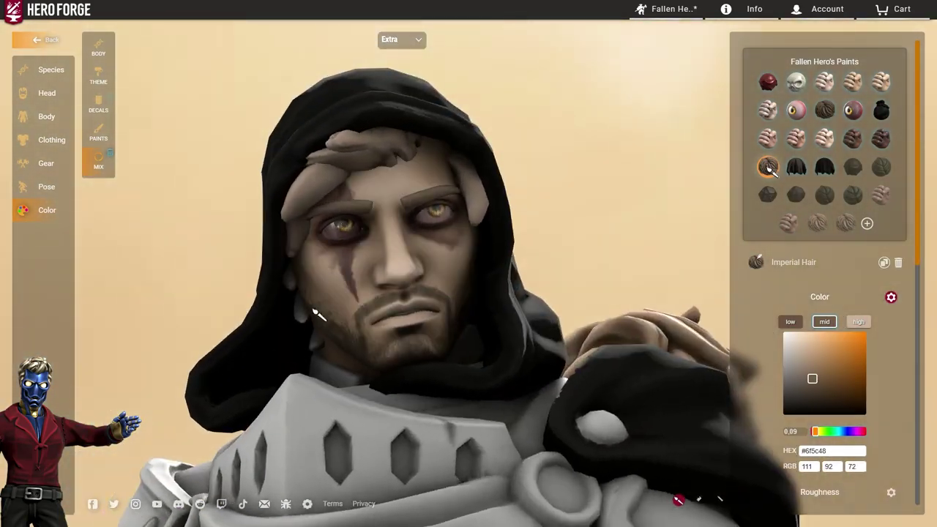
pyautogui.moveTo(316, 313); pyautogui.dragTo(247, 335)
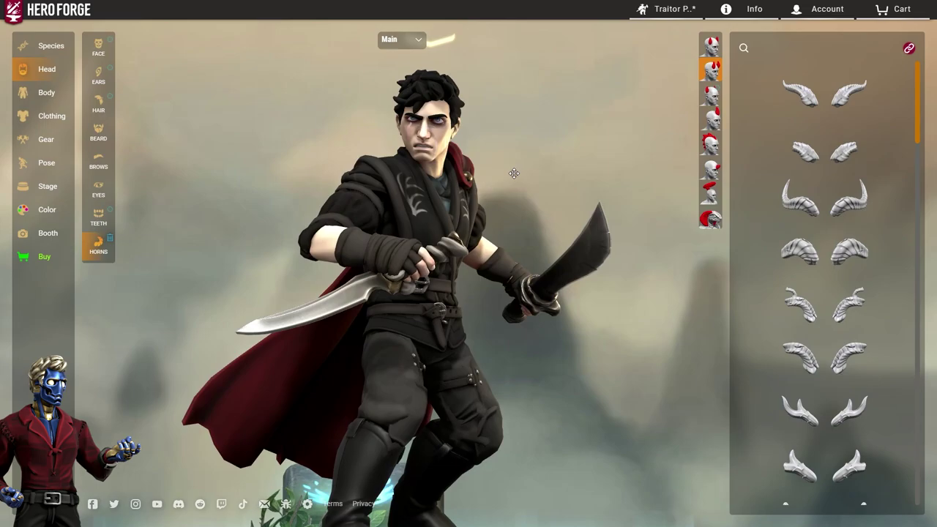
# Step: Examine the black-haired character with the two blades from several angles and distances
pyautogui.scroll(3, 495, 174)
pyautogui.scroll(-3, 493, 173)
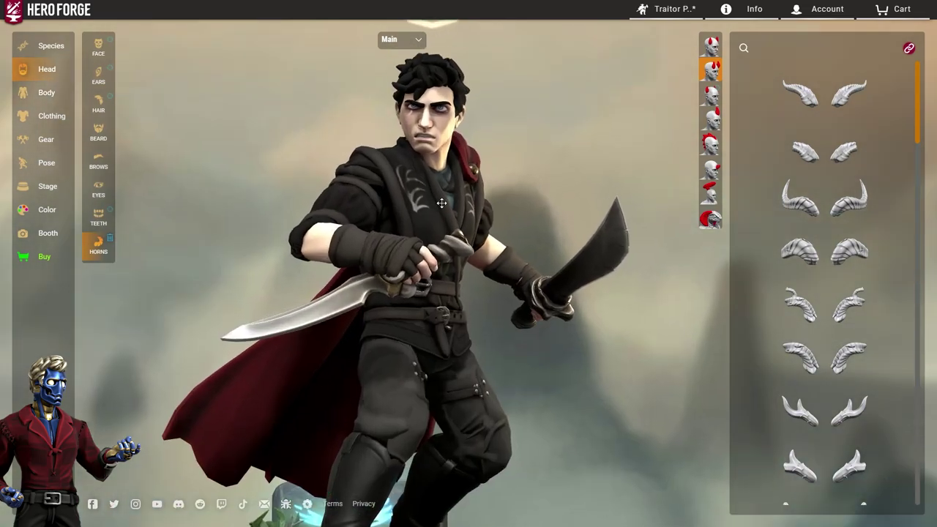
pyautogui.scroll(8, 415, 300)
pyautogui.moveTo(415, 300); pyautogui.dragTo(263, 198)
pyautogui.scroll(-5, 531, 201)
pyautogui.scroll(-6, 531, 202)
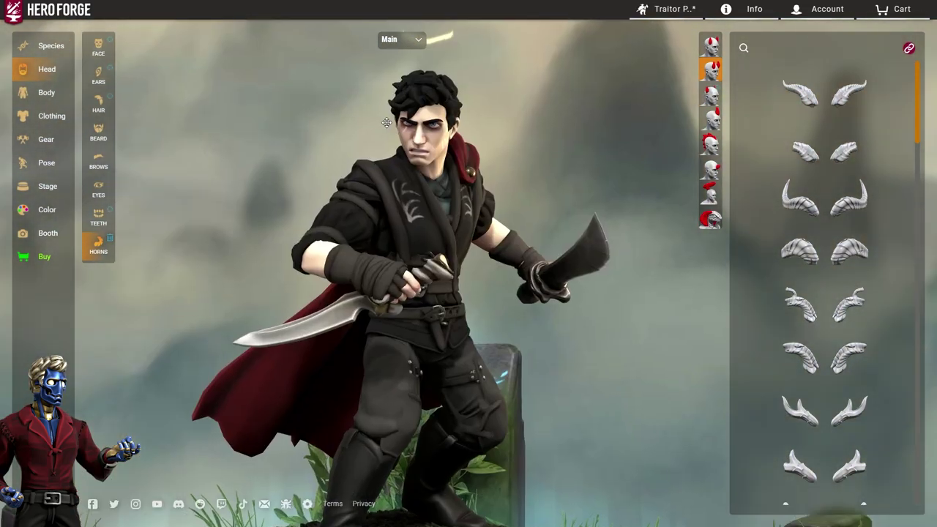
pyautogui.scroll(6, 470, 240)
pyautogui.moveTo(471, 240); pyautogui.dragTo(491, 170, button='right')
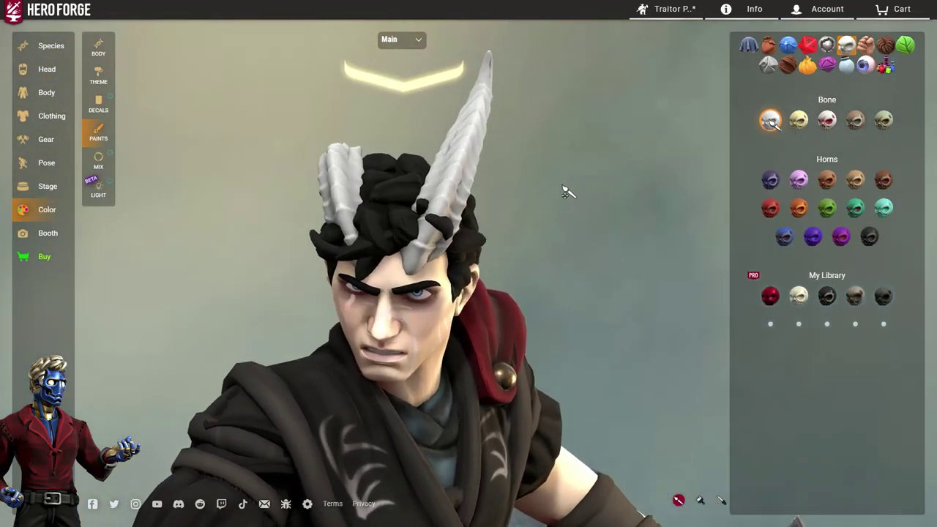
# Step: Color the character's horn with the white Bone paint and check the horned figure from several angles
pyautogui.click(480, 168)
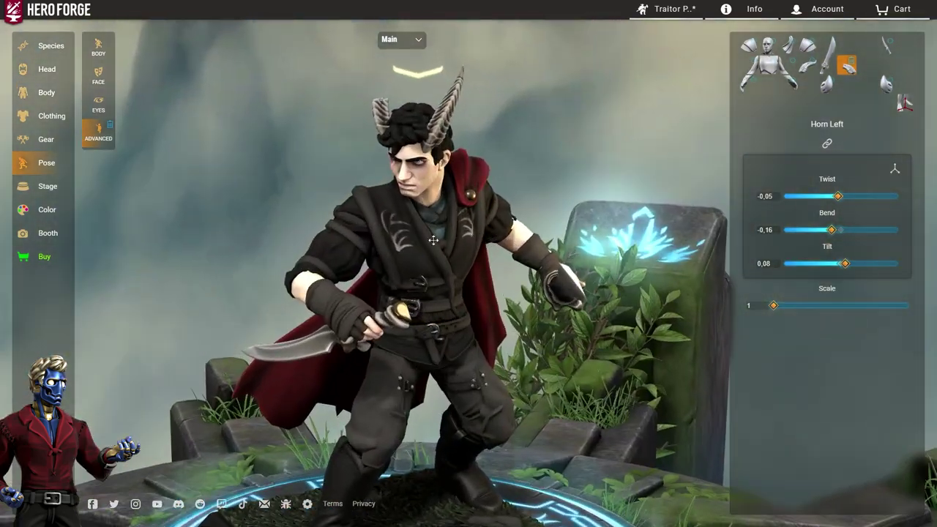
pyautogui.moveTo(420, 240); pyautogui.dragTo(459, 237)
pyautogui.scroll(3, 493, 241)
pyautogui.scroll(-3, 493, 240)
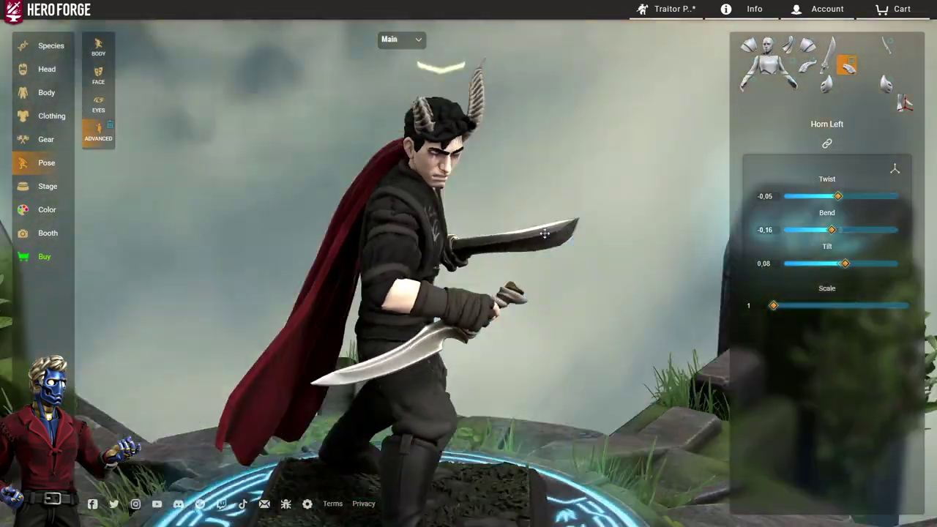
pyautogui.scroll(5, 483, 249)
pyautogui.scroll(-5, 507, 293)
pyautogui.scroll(-5, 507, 293)
pyautogui.scroll(2, 460, 237)
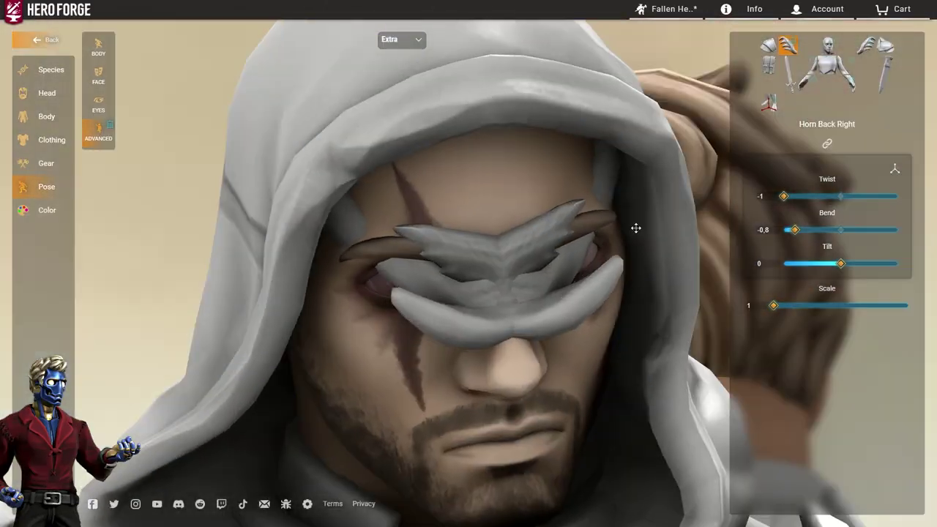
# Step: Adjust the twist of the hooded character's back right horn
pyautogui.moveTo(842, 196); pyautogui.dragTo(891, 204)
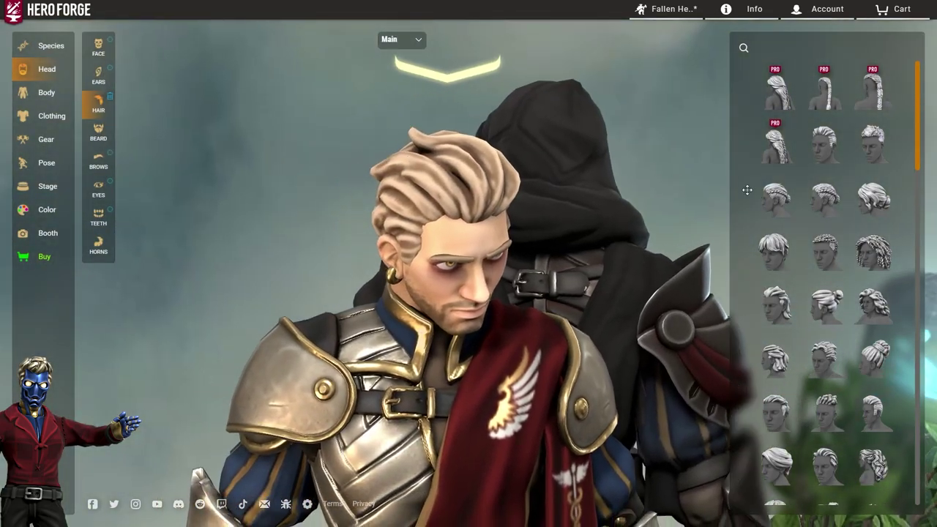
# Step: Examine the blond armored character's horn-enhanced hair from several angles and browse the available hairstyles
pyautogui.scroll(-1, 845, 259)
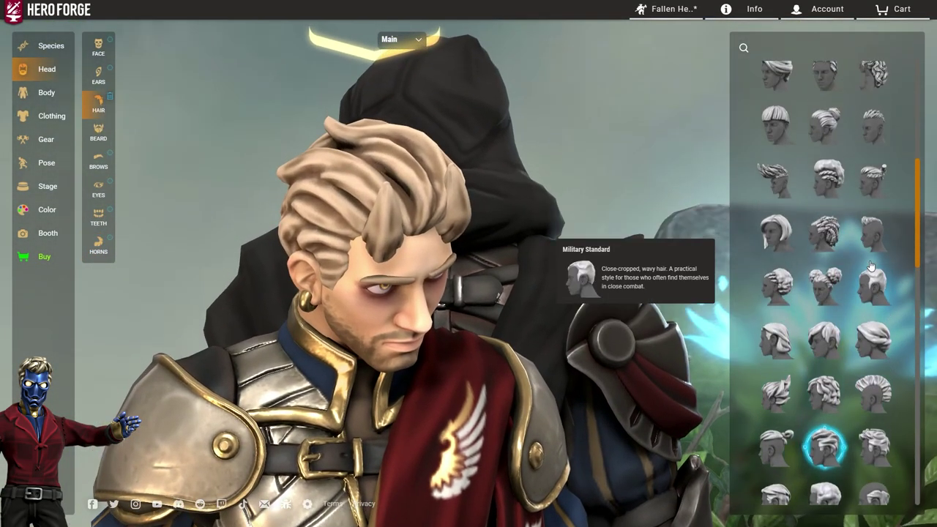
pyautogui.scroll(1, 868, 270)
pyautogui.moveTo(468, 249)
pyautogui.mouseDown()
pyautogui.moveTo(429, 266)
pyautogui.moveTo(457, 253)
pyautogui.mouseUp()
pyautogui.scroll(2, 458, 253)
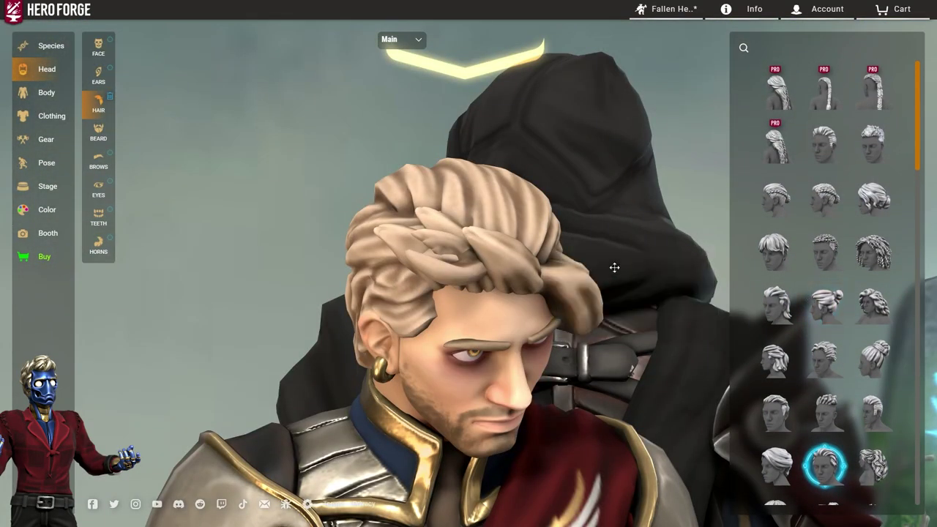
pyautogui.scroll(-3, 789, 282)
pyautogui.scroll(1, 360, 198)
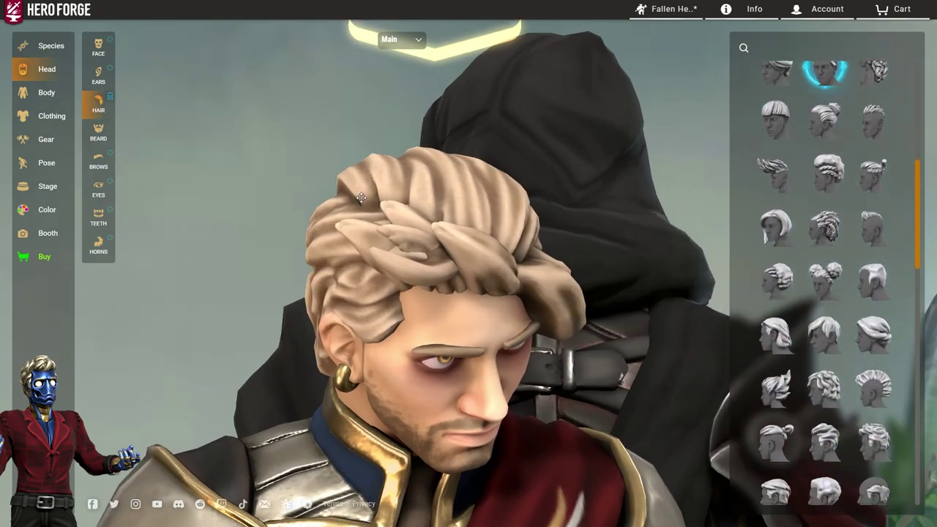
pyautogui.scroll(-3, 798, 289)
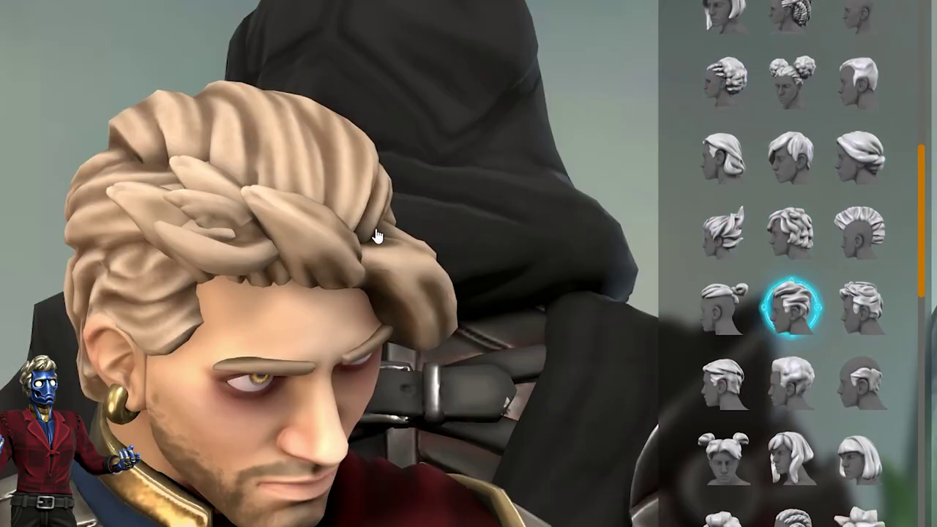
pyautogui.moveTo(454, 204); pyautogui.dragTo(250, 206)
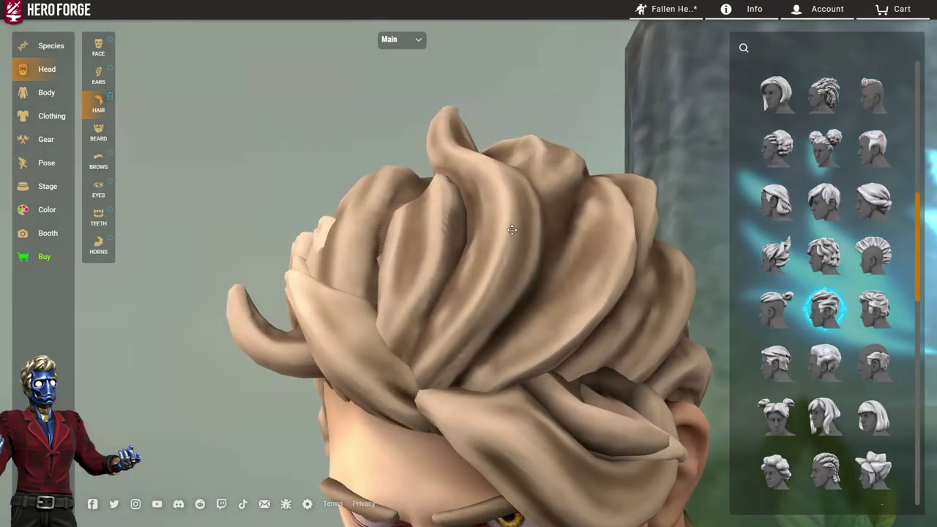
pyautogui.scroll(-6, 437, 237)
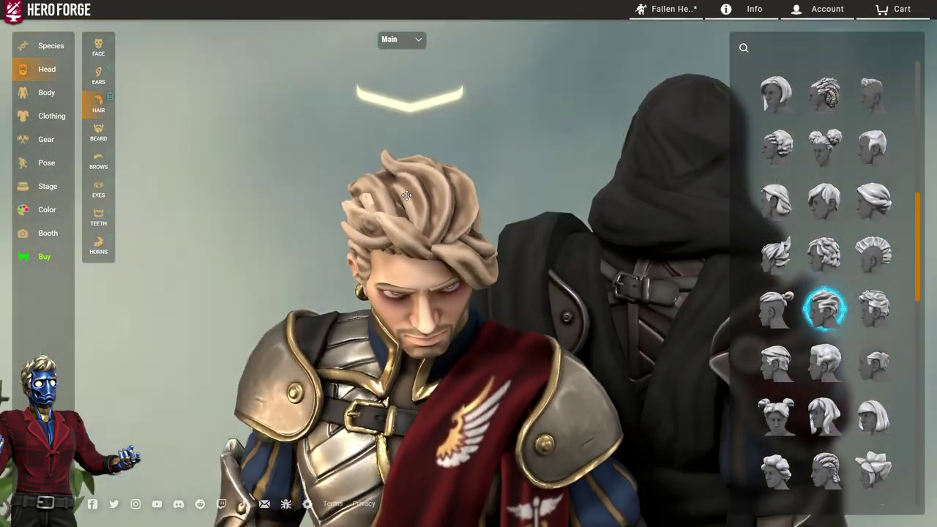
pyautogui.scroll(-2, 407, 195)
pyautogui.moveTo(406, 195); pyautogui.dragTo(489, 190)
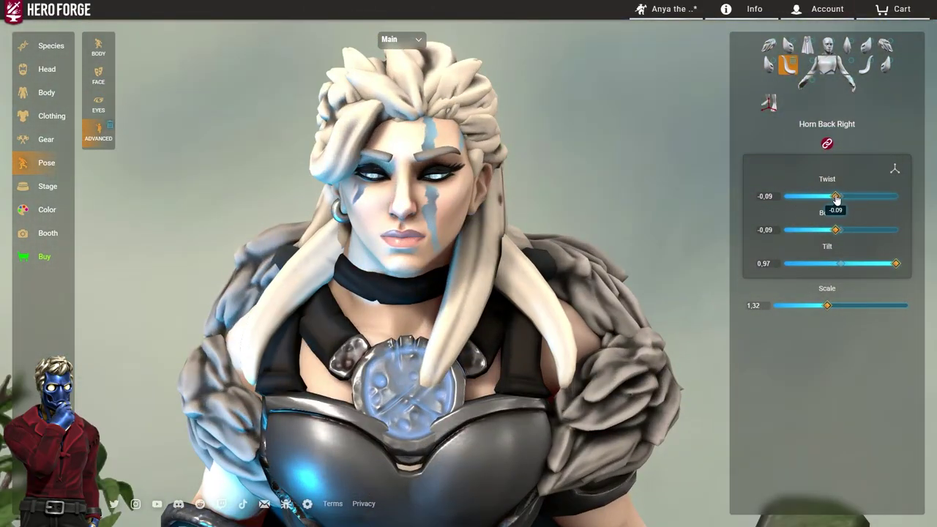
# Step: Adjust the bend of the white-haired warrior's back horns, giving the right one a bend of -0.17
pyautogui.moveTo(835, 230); pyautogui.dragTo(827, 232)
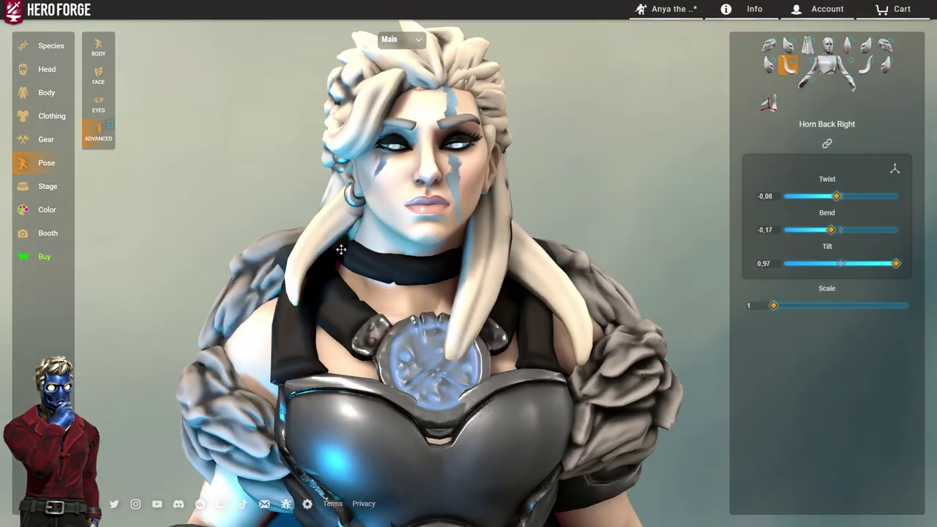
pyautogui.moveTo(834, 230); pyautogui.dragTo(827, 230)
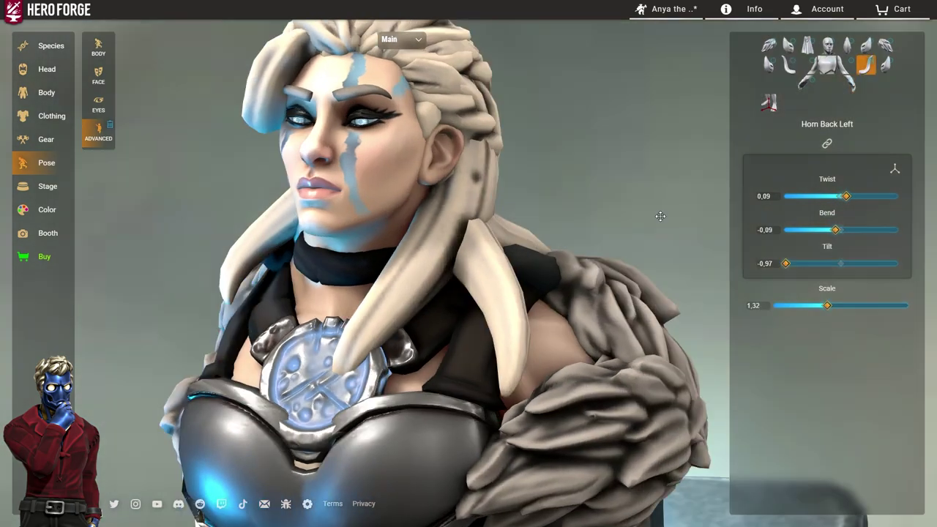
pyautogui.moveTo(829, 230); pyautogui.dragTo(825, 236)
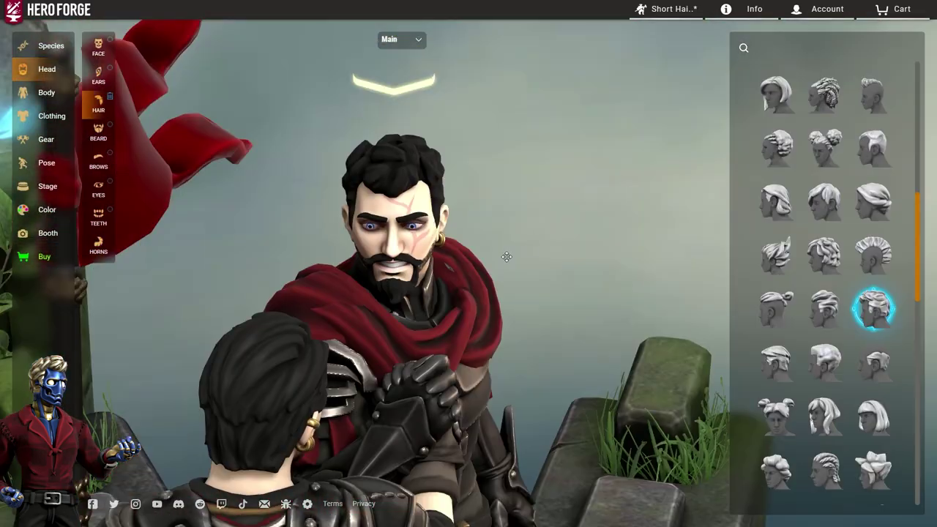
# Step: Examine the bearded character's Bedhead hairstyle closely from the front and both sides
pyautogui.scroll(3, 507, 257)
pyautogui.moveTo(571, 249); pyautogui.dragTo(556, 227)
pyautogui.moveTo(518, 263); pyautogui.dragTo(555, 256)
pyautogui.scroll(3, 444, 254)
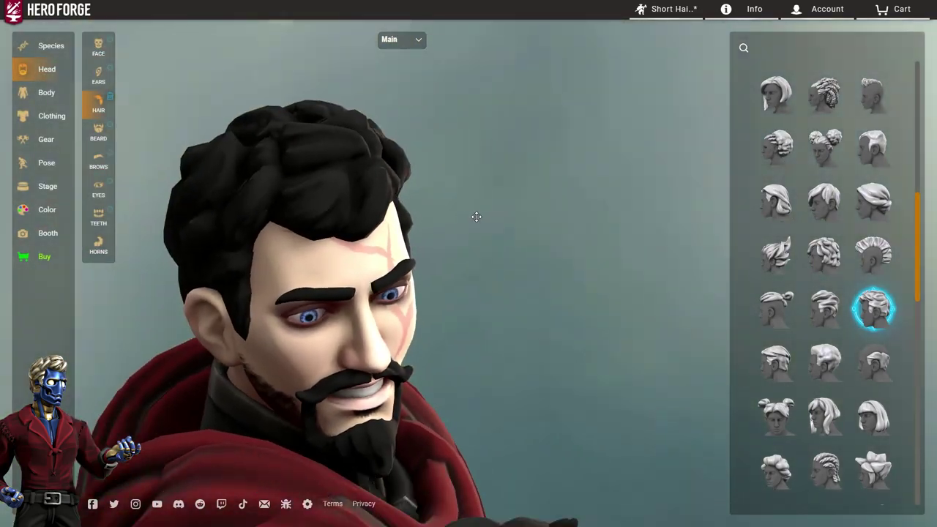
pyautogui.moveTo(473, 216); pyautogui.dragTo(371, 185)
pyautogui.moveTo(485, 215); pyautogui.dragTo(417, 150)
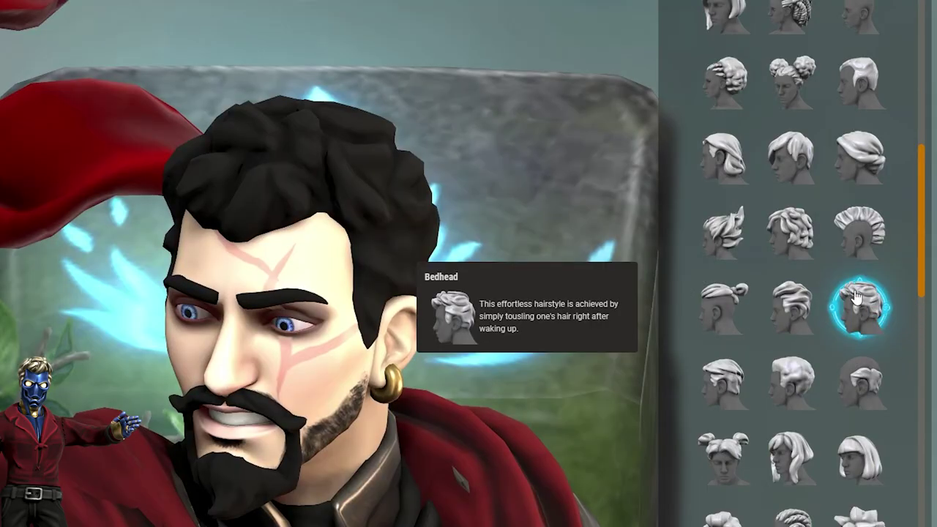
pyautogui.moveTo(428, 268); pyautogui.dragTo(398, 225)
# Step: Add the Short Crown Horn as a front horn on the bearded character's head
pyautogui.click(98, 245)
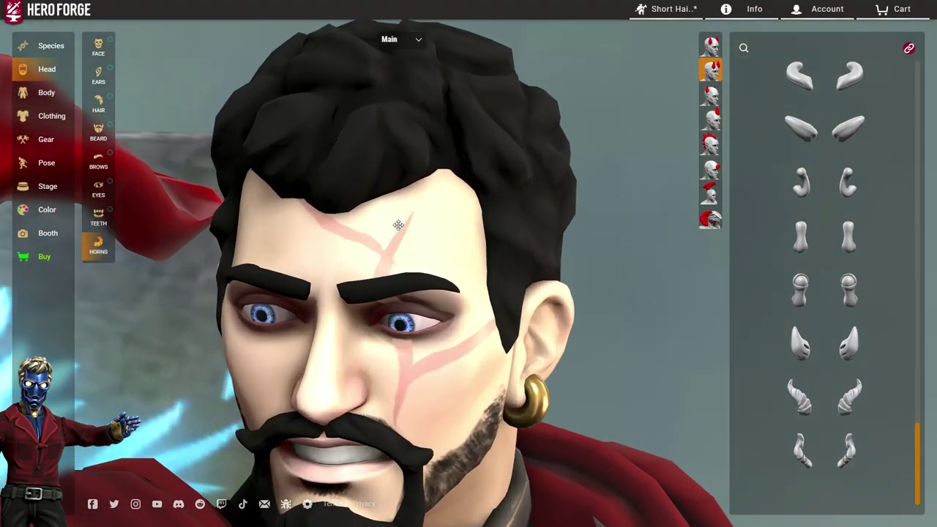
pyautogui.scroll(-4, 398, 226)
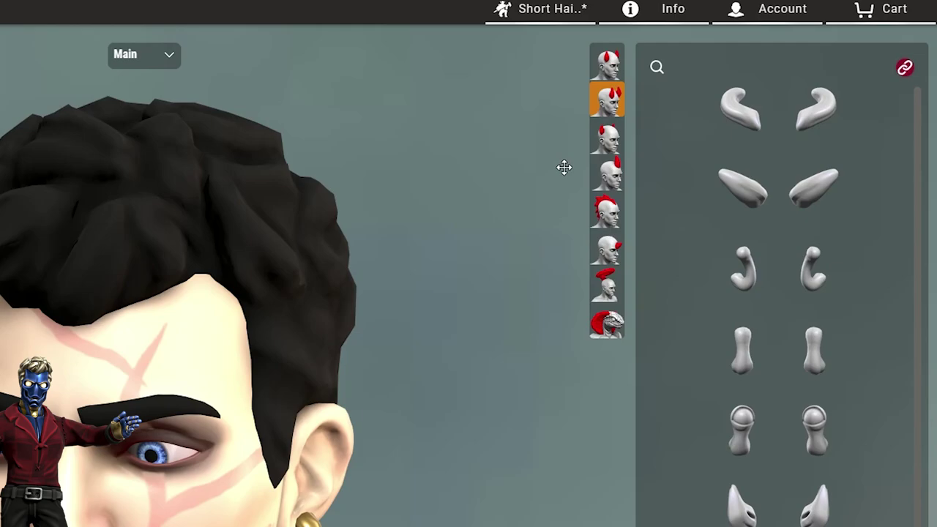
pyautogui.click(607, 175)
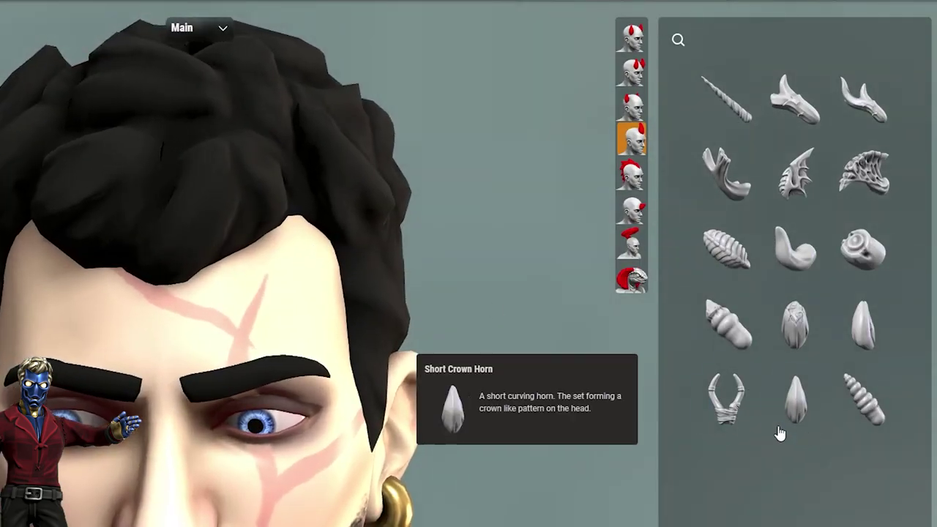
pyautogui.click(779, 461)
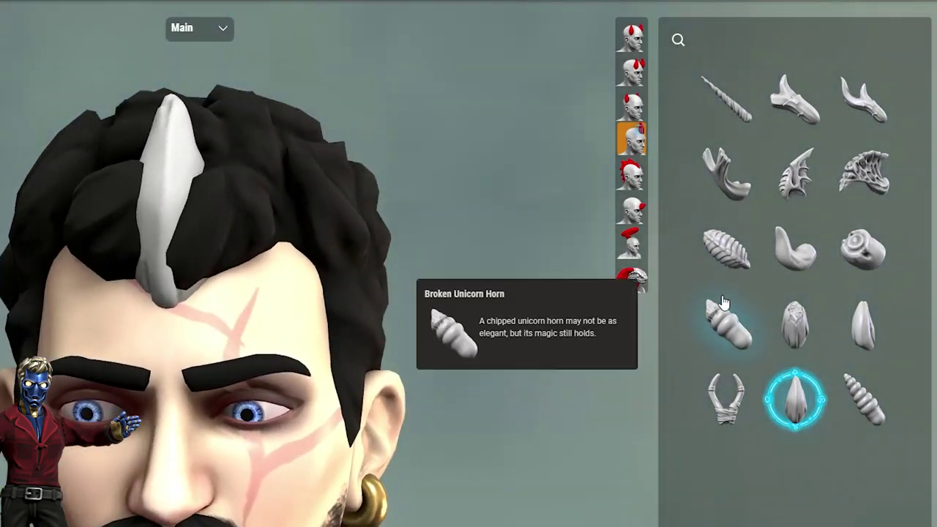
# Step: Try three other front horn models on the bearded character and return to the Short Crown Horn
pyautogui.click(722, 176)
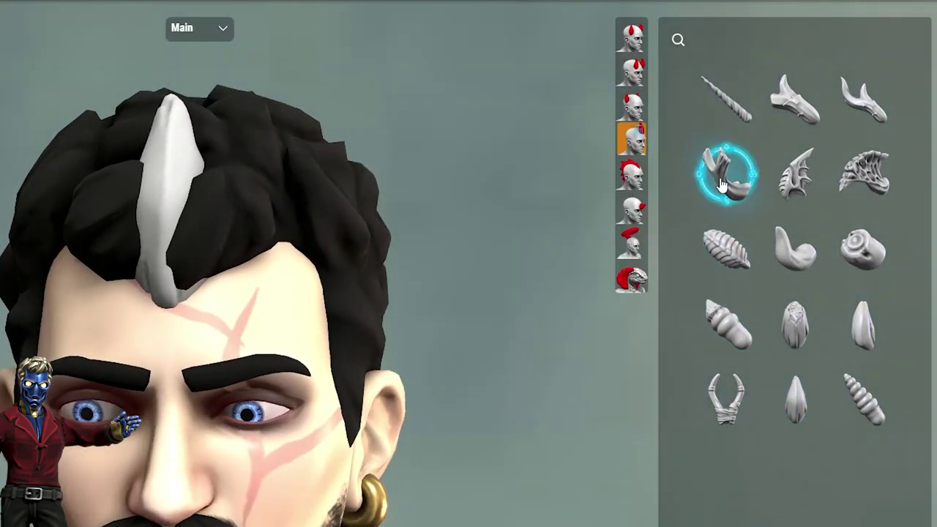
pyautogui.click(795, 172)
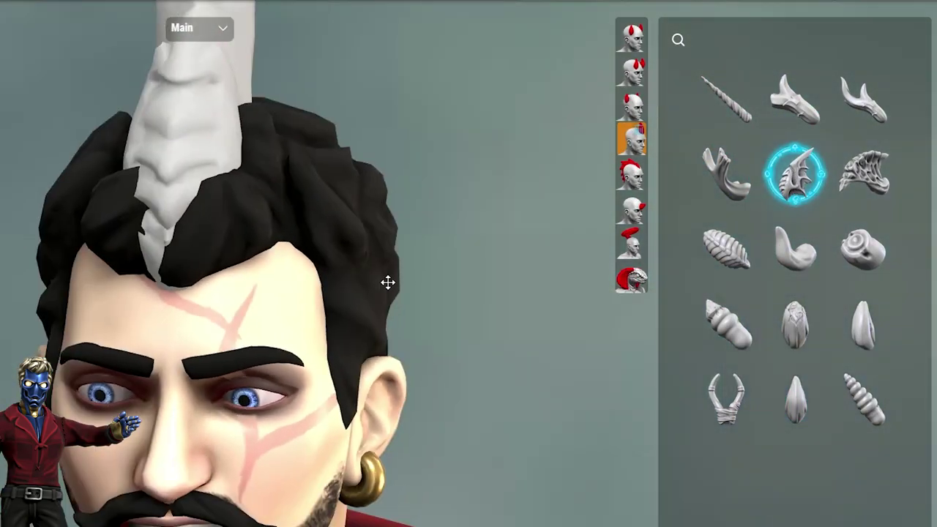
pyautogui.click(871, 328)
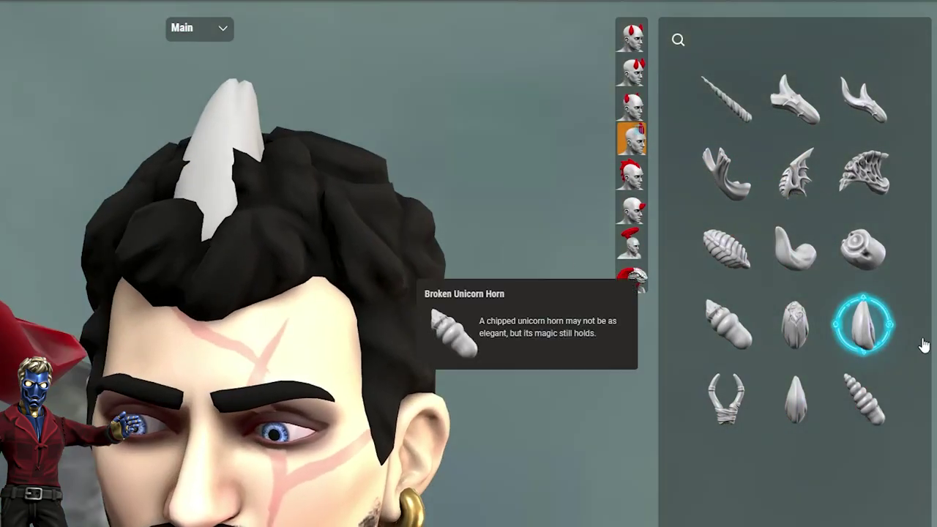
pyautogui.click(796, 419)
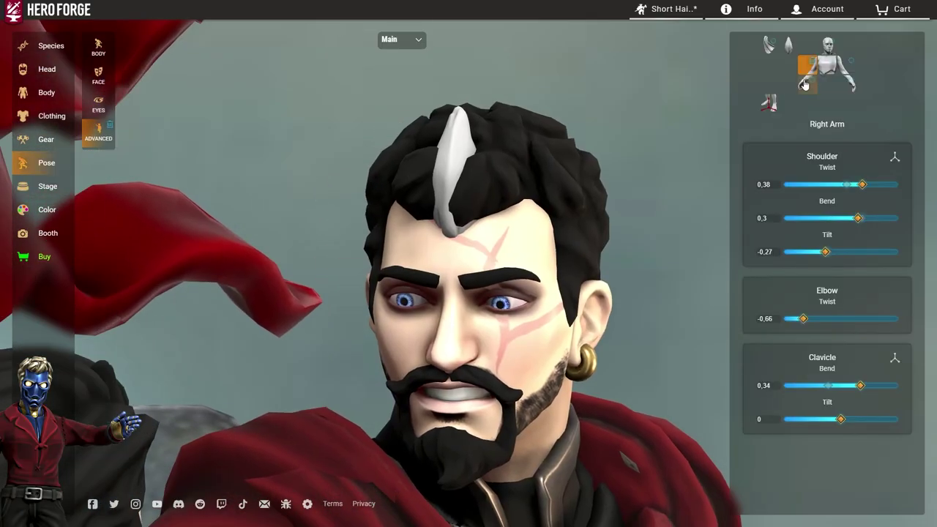
# Step: Pose the front horn as a hair lock with twist 0.15, bend 0.41 and tilt 0.03
pyautogui.click(509, 202)
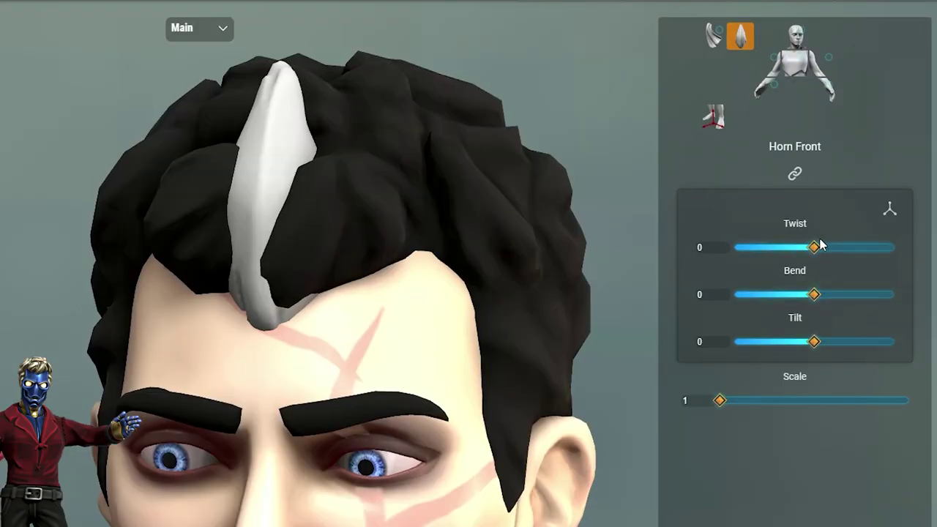
pyautogui.moveTo(813, 247); pyautogui.dragTo(836, 247)
pyautogui.moveTo(813, 341)
pyautogui.mouseDown()
pyautogui.moveTo(849, 341)
pyautogui.moveTo(829, 341)
pyautogui.mouseUp()
pyautogui.moveTo(814, 294); pyautogui.dragTo(848, 295)
pyautogui.moveTo(835, 248); pyautogui.dragTo(818, 247)
pyautogui.moveTo(850, 294); pyautogui.dragTo(836, 294)
pyautogui.moveTo(828, 341); pyautogui.dragTo(816, 343)
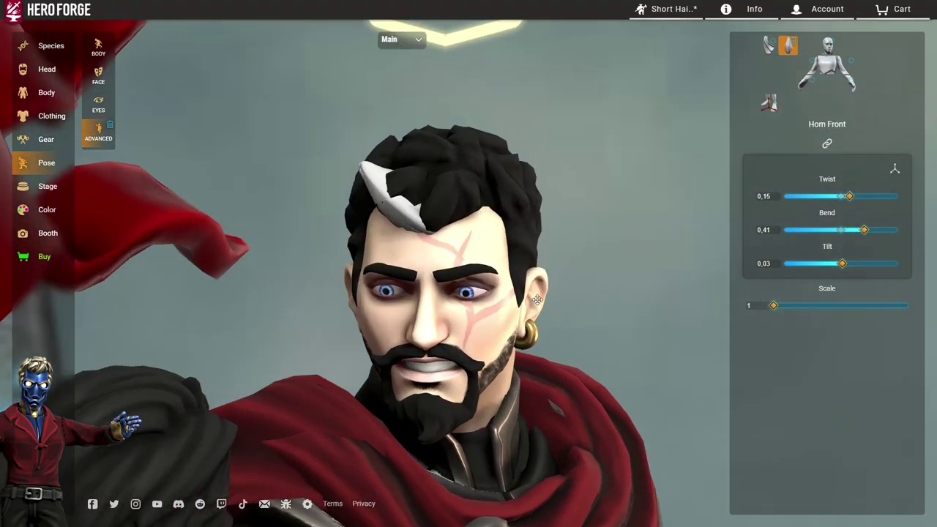
pyautogui.moveTo(537, 299); pyautogui.dragTo(491, 272)
pyautogui.scroll(4, 492, 271)
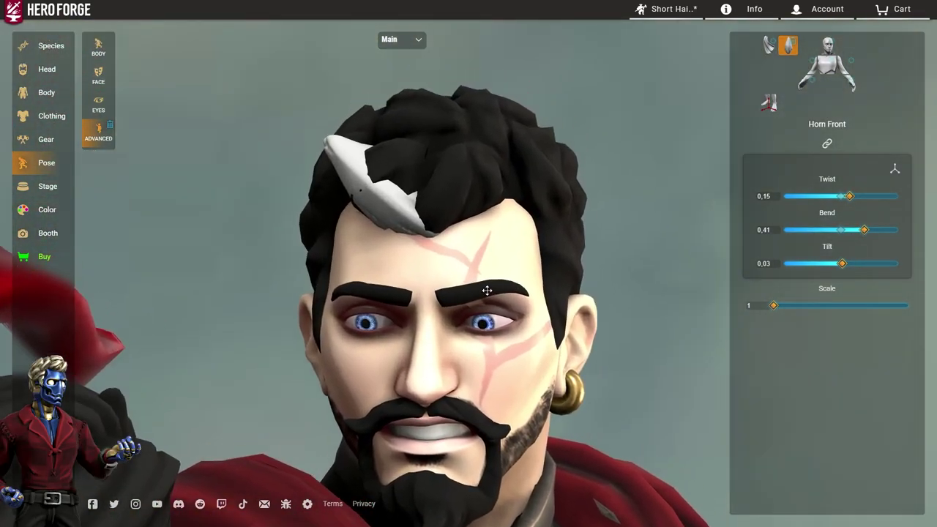
# Step: Add the Sleek Dragon Horns as a linked pair of front horns on the bearded character's head
pyautogui.click(44, 69)
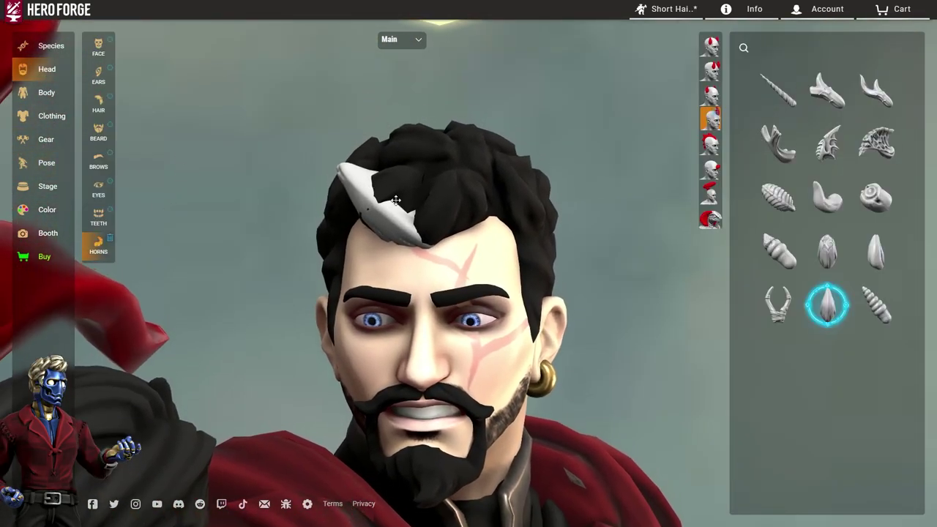
pyautogui.scroll(4, 472, 194)
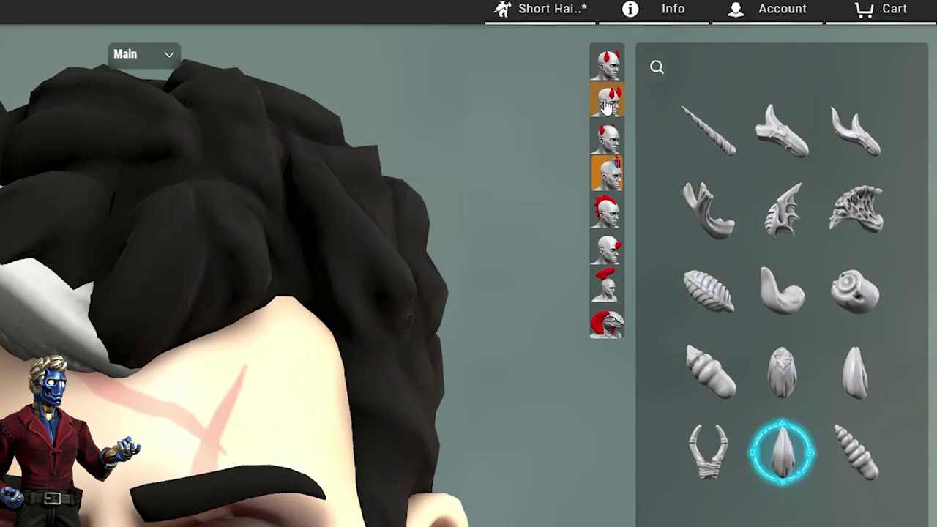
pyautogui.click(613, 109)
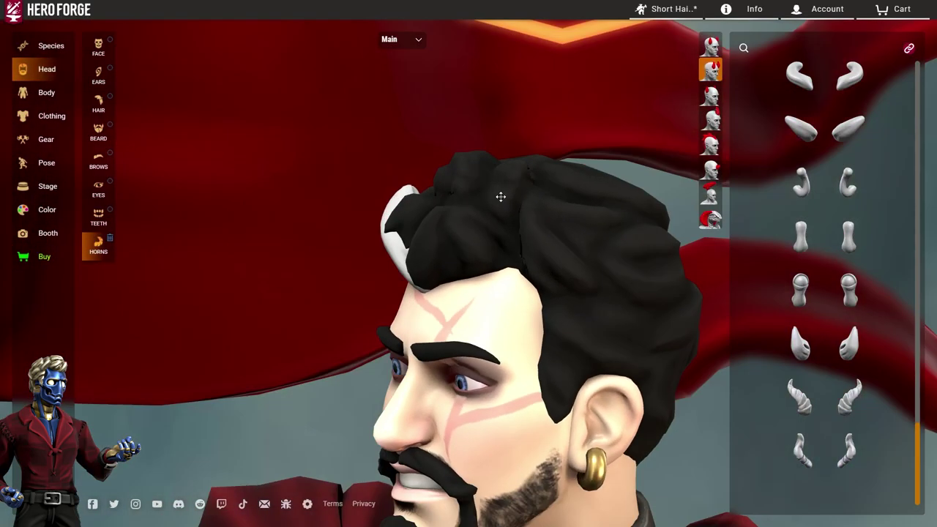
pyautogui.moveTo(500, 196); pyautogui.dragTo(556, 196)
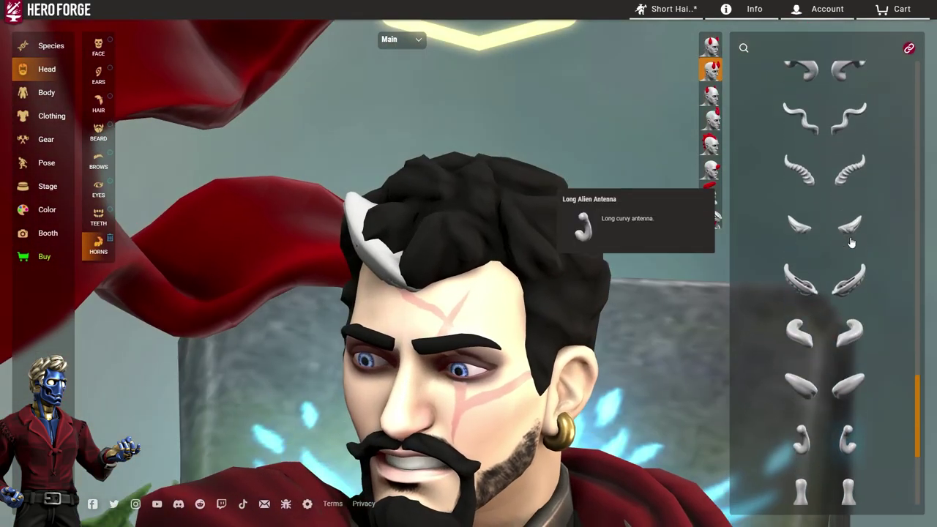
pyautogui.scroll(10, 849, 243)
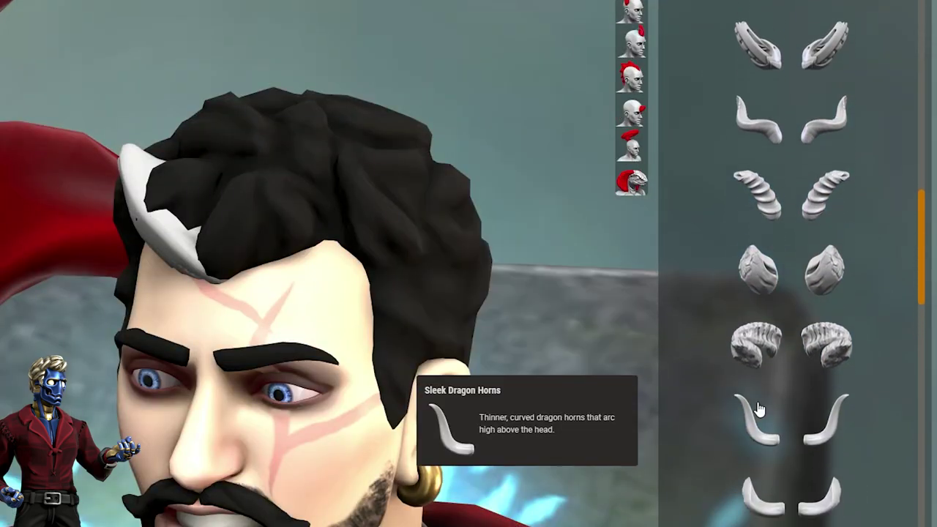
pyautogui.click(758, 410)
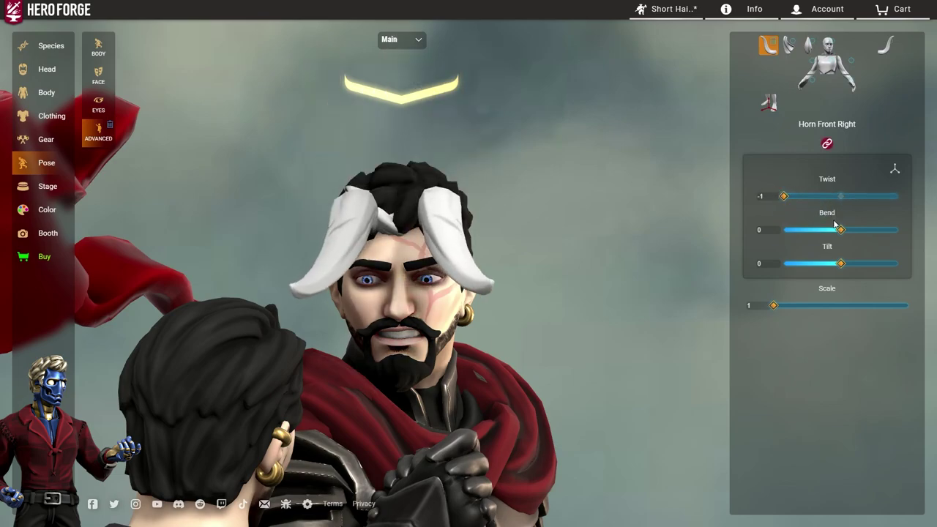
# Step: Pose the linked Sleek Dragon Horns as long face-framing locks with twist -1, bend 0.82 and a high positive tilt
pyautogui.moveTo(886, 240); pyautogui.dragTo(875, 233)
pyautogui.moveTo(840, 264); pyautogui.dragTo(847, 233)
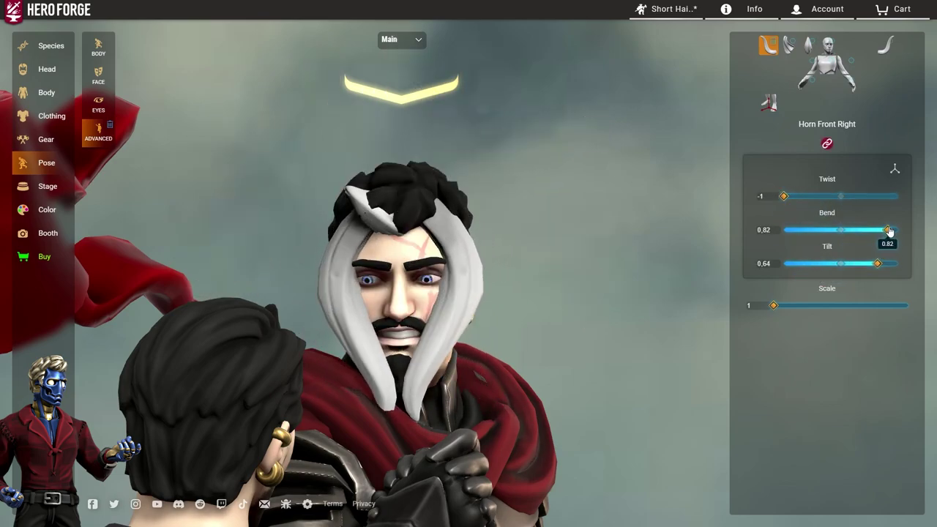
pyautogui.moveTo(876, 269); pyautogui.dragTo(867, 267)
pyautogui.moveTo(666, 231); pyautogui.dragTo(381, 117)
pyautogui.scroll(-1, 288, 240)
# Step: Replace the Sleek Dragon Horns with the short pointed pair that has a notched base as the front horns
pyautogui.click(29, 69)
pyautogui.moveTo(300, 114); pyautogui.dragTo(435, 136)
pyautogui.scroll(3, 436, 136)
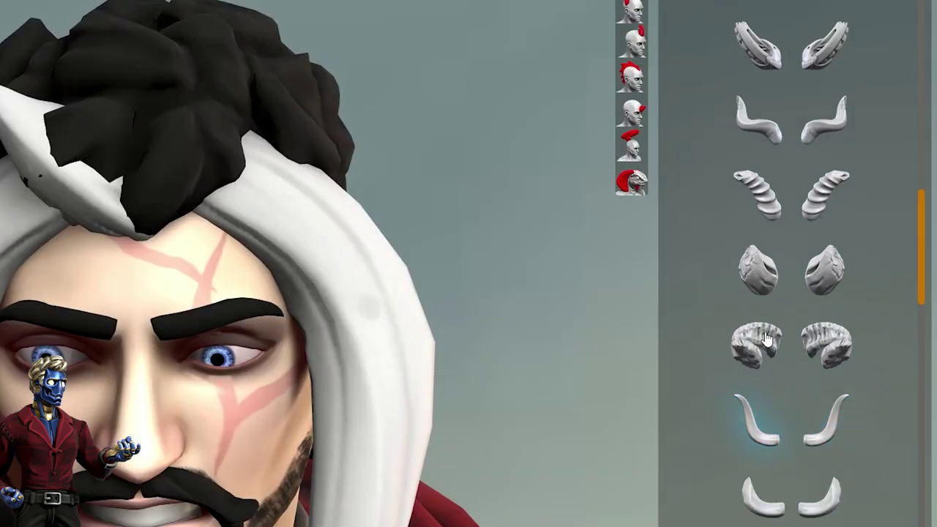
pyautogui.scroll(-5, 768, 340)
pyautogui.click(759, 362)
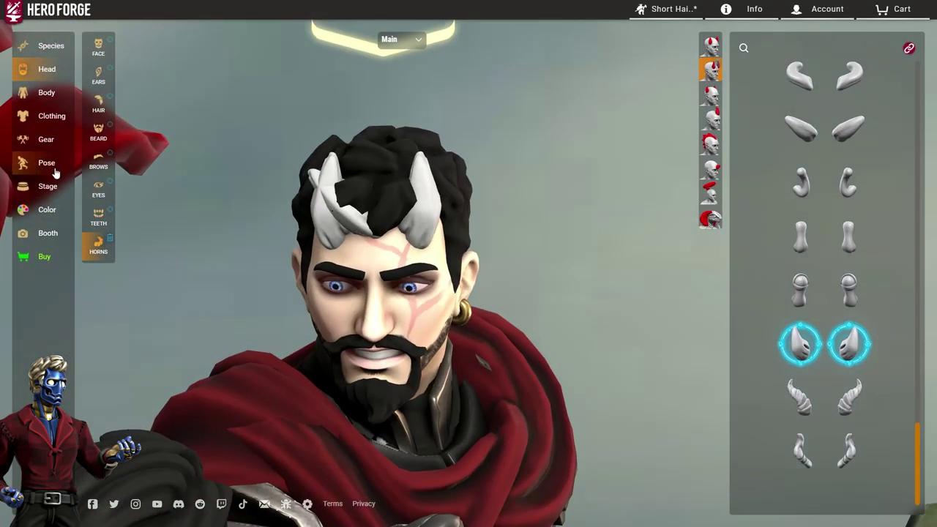
# Step: Unlink the new front horns and set the left front horn's twist to -0.45
pyautogui.click(54, 169)
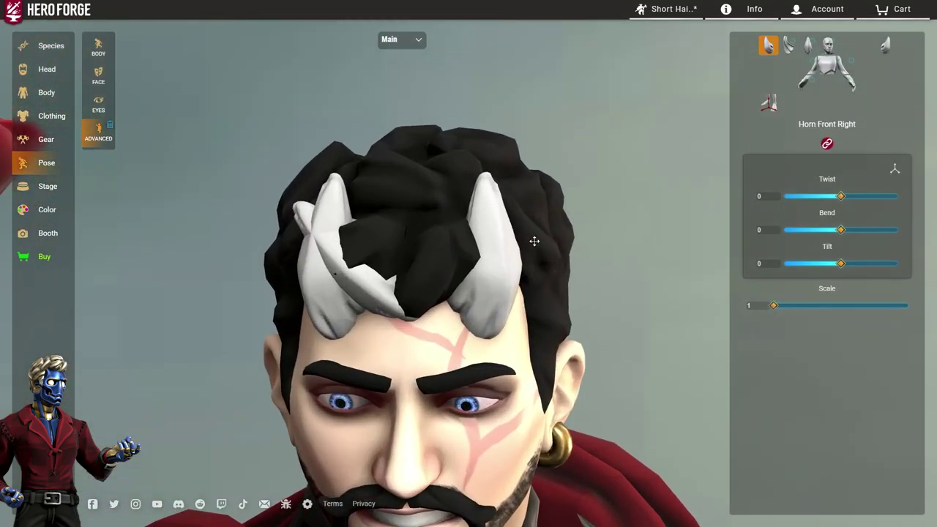
pyautogui.moveTo(534, 241); pyautogui.dragTo(749, 130)
pyautogui.click(886, 47)
pyautogui.moveTo(839, 195)
pyautogui.mouseDown()
pyautogui.moveTo(827, 196)
pyautogui.moveTo(852, 194)
pyautogui.mouseUp()
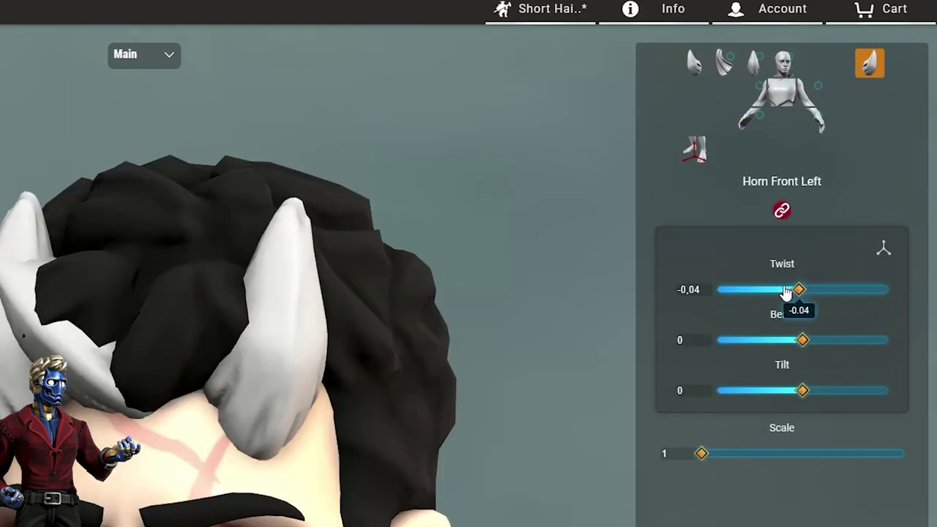
pyautogui.moveTo(819, 280); pyautogui.dragTo(763, 308)
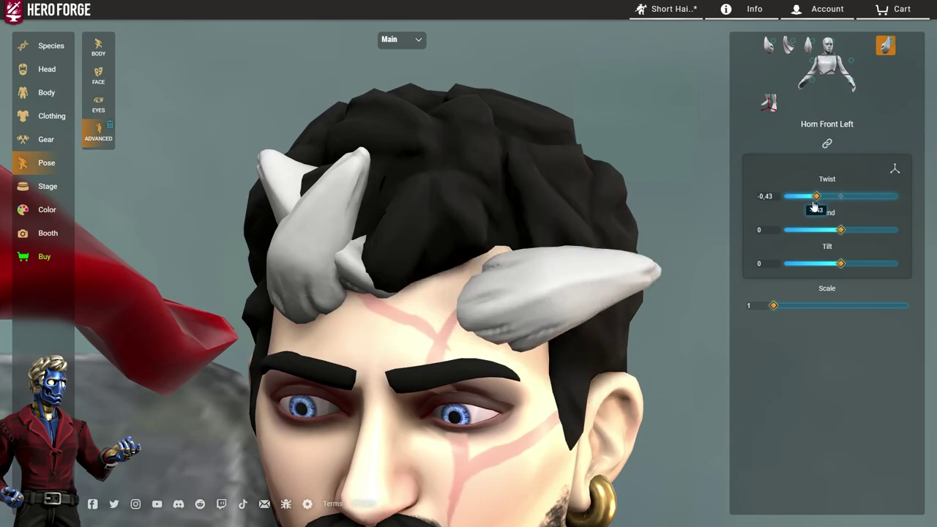
pyautogui.moveTo(815, 209); pyautogui.dragTo(812, 208)
# Step: Set the left front horn's bend to -0.44 and its tilt to 0.5 so it tucks into the hair
pyautogui.moveTo(840, 263); pyautogui.dragTo(876, 268)
pyautogui.moveTo(818, 295); pyautogui.dragTo(806, 295)
pyautogui.moveTo(847, 341); pyautogui.dragTo(862, 341)
pyautogui.moveTo(776, 281); pyautogui.dragTo(782, 287)
pyautogui.moveTo(854, 341)
pyautogui.mouseDown()
pyautogui.moveTo(839, 334)
pyautogui.moveTo(853, 335)
pyautogui.mouseUp()
pyautogui.moveTo(774, 246); pyautogui.dragTo(775, 244)
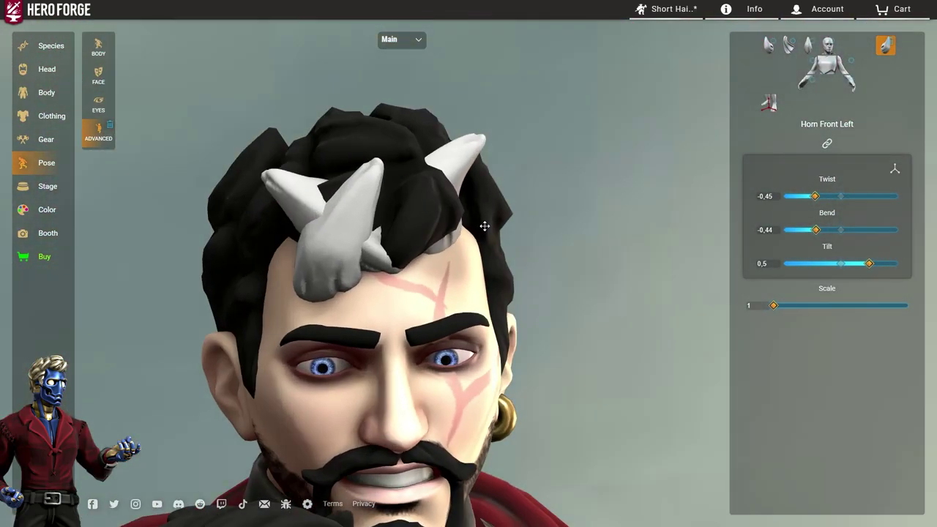
# Step: Set the right front horn's twist to 0.33 and adjust its tilt so it lies among the hair locks
pyautogui.scroll(2, 461, 220)
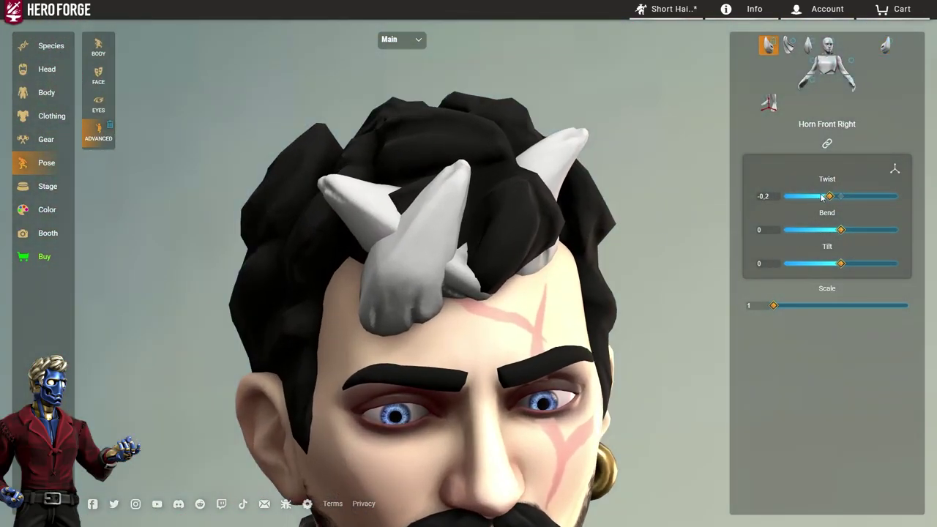
pyautogui.moveTo(829, 196); pyautogui.dragTo(859, 195)
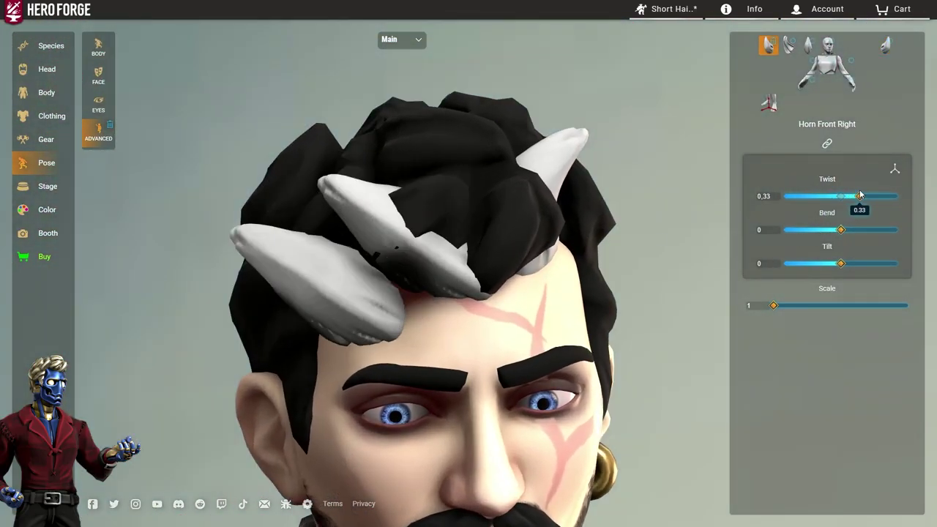
pyautogui.moveTo(840, 265); pyautogui.dragTo(818, 248)
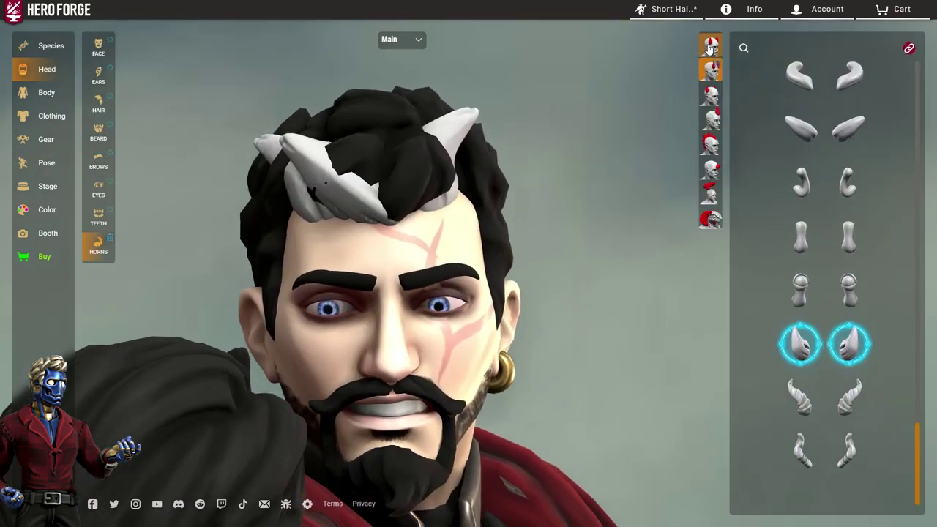
# Step: Add the similar short pointed pair with a notched base as side horns on the head
pyautogui.click(709, 48)
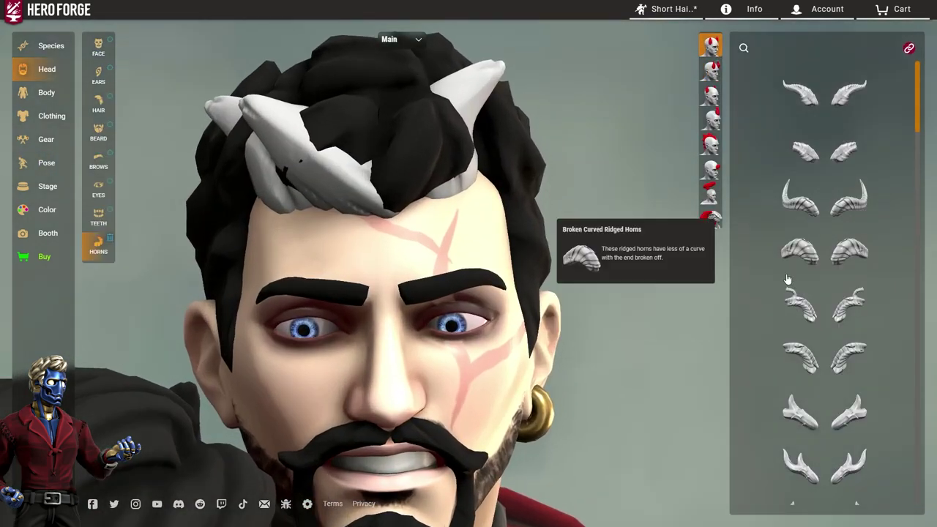
pyautogui.scroll(-5, 918, 189)
pyautogui.scroll(-5, 919, 188)
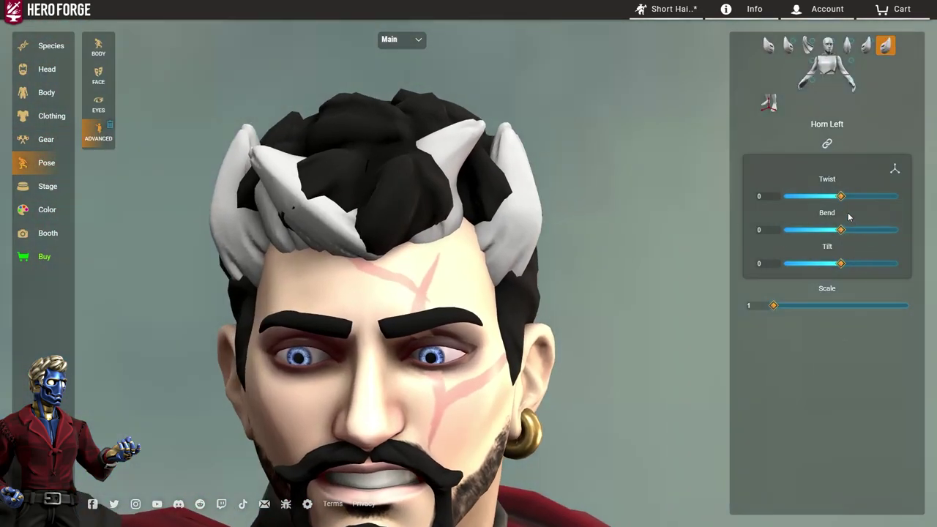
# Step: Pose the left side horn independently as a hair lock with twist -0.56, bend -0.39 and tilt 0.48
pyautogui.moveTo(840, 196); pyautogui.dragTo(795, 198)
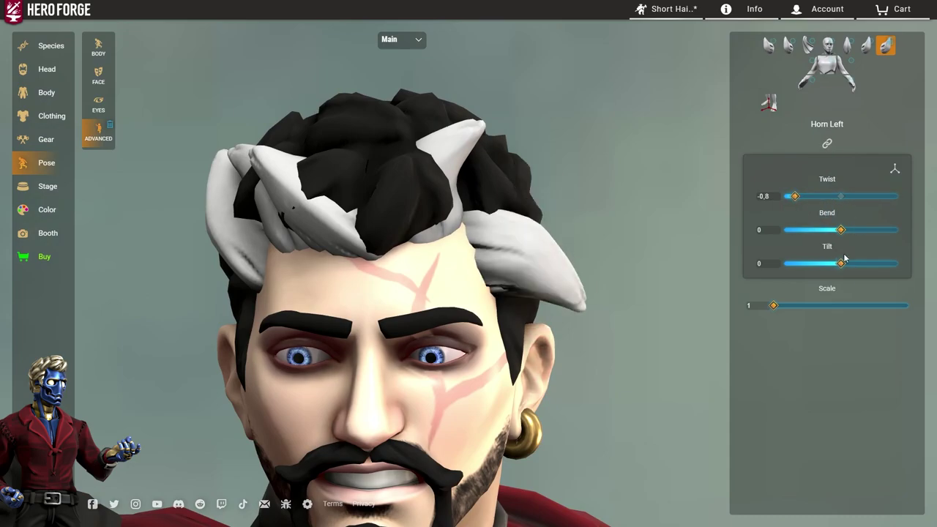
pyautogui.moveTo(841, 262); pyautogui.dragTo(835, 230)
pyautogui.moveTo(657, 259); pyautogui.dragTo(440, 311)
pyautogui.moveTo(796, 196); pyautogui.dragTo(809, 196)
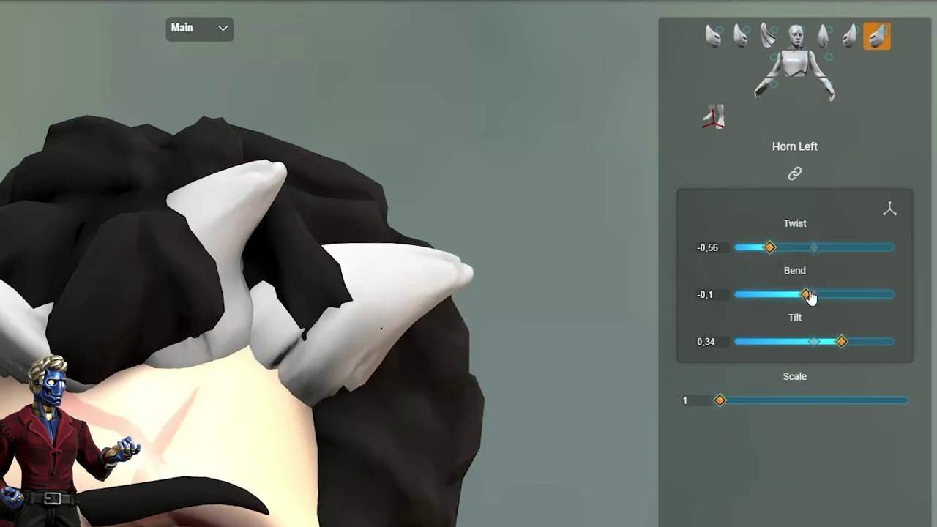
pyautogui.moveTo(805, 295); pyautogui.dragTo(782, 294)
pyautogui.moveTo(841, 341); pyautogui.dragTo(851, 323)
pyautogui.scroll(-5, 423, 409)
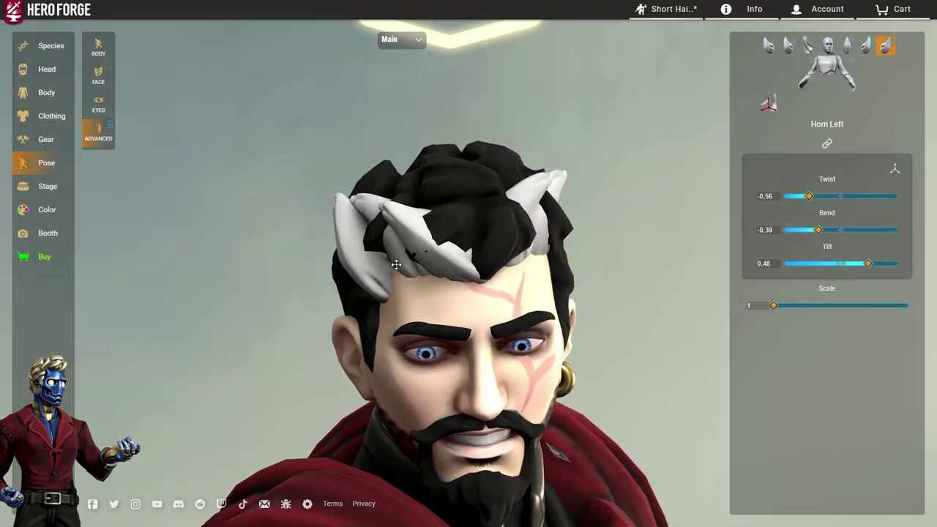
# Step: Pose the right side horn as a swept-back lock with twist 0.62, bend -0.18 and tilt about -0.34
pyautogui.scroll(3, 396, 264)
pyautogui.moveTo(396, 264); pyautogui.dragTo(503, 259)
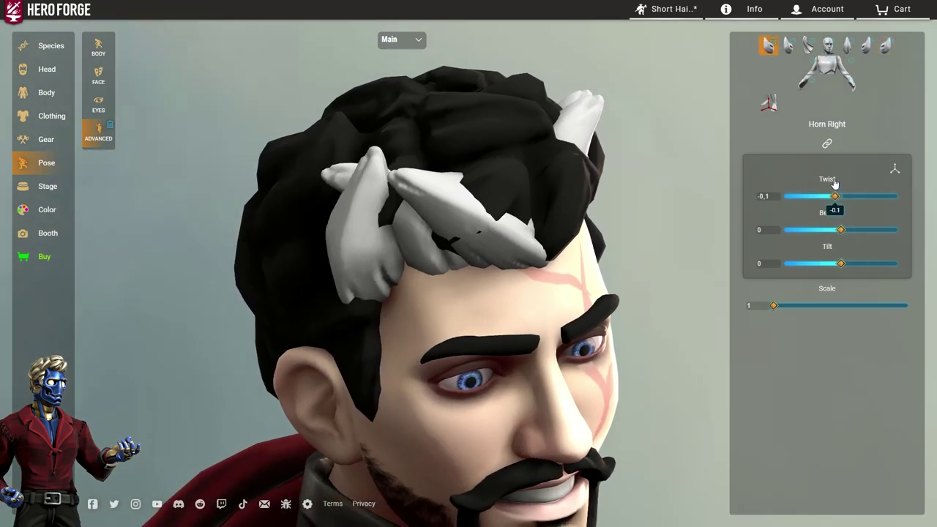
pyautogui.moveTo(876, 176); pyautogui.dragTo(877, 177)
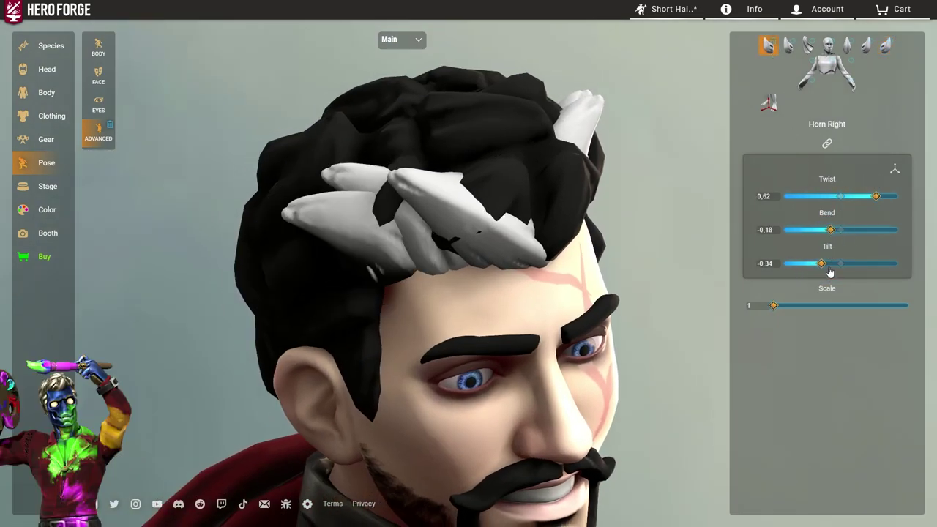
pyautogui.moveTo(818, 261); pyautogui.dragTo(818, 262)
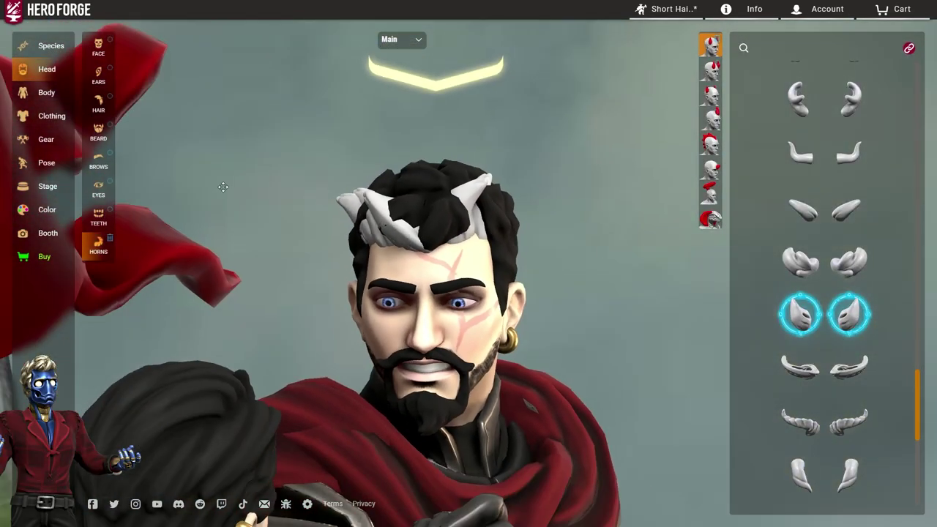
# Step: Fill all the added horns with the Black Hair paint to match the character's hair
pyautogui.click(47, 210)
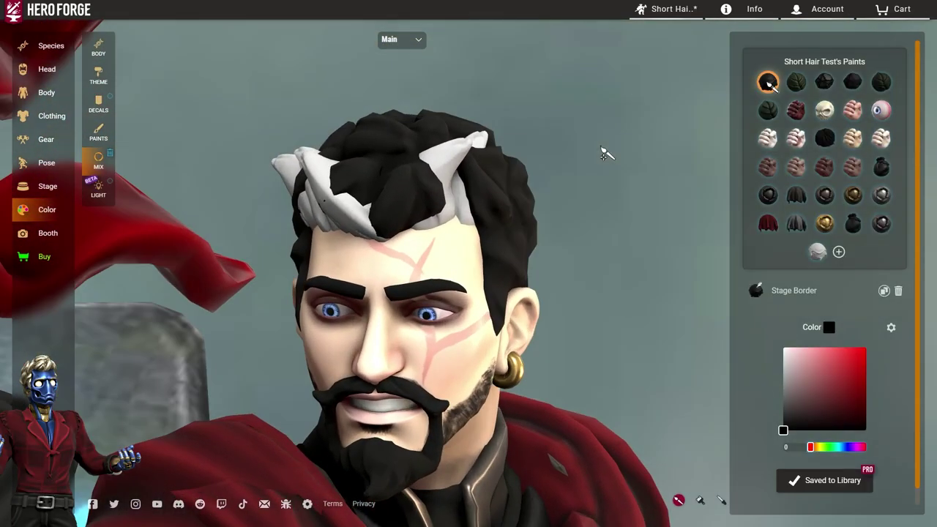
pyautogui.click(824, 138)
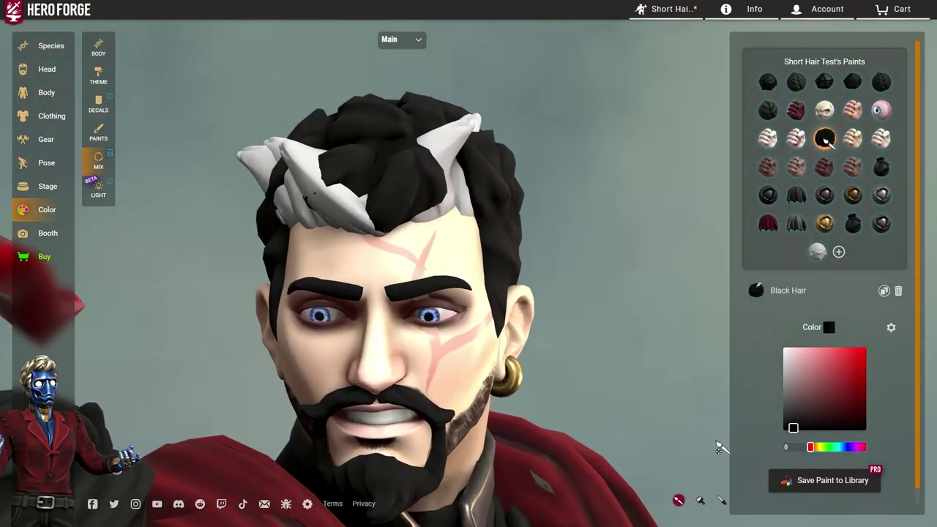
pyautogui.click(699, 502)
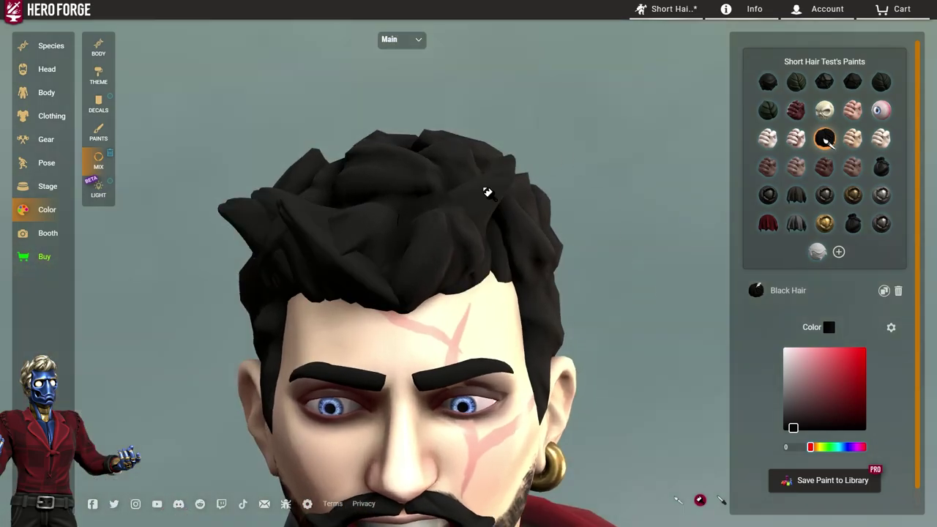
pyautogui.scroll(-5, 646, 223)
pyautogui.moveTo(646, 224); pyautogui.dragTo(547, 189)
pyautogui.scroll(2, 591, 192)
# Step: Try a swept-back hairstyle on the character together with the painted horn locks
pyautogui.click(42, 72)
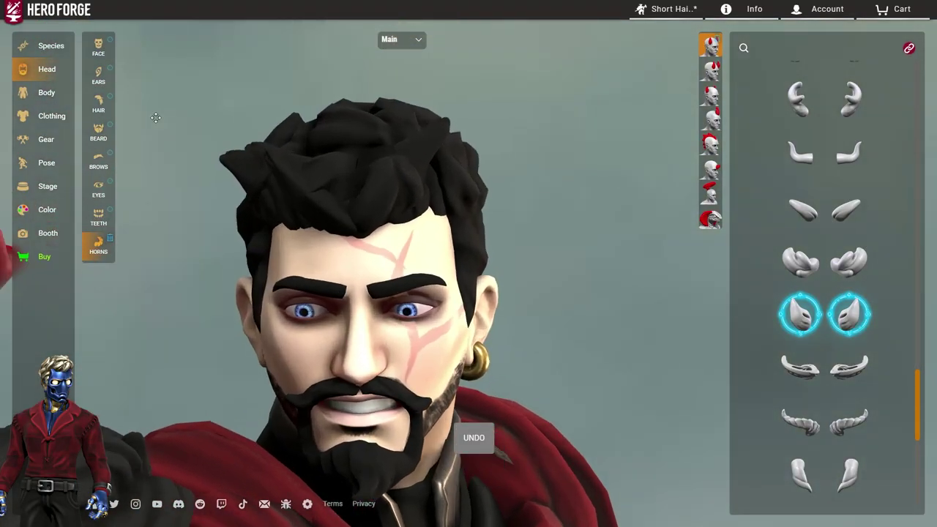
pyautogui.click(99, 103)
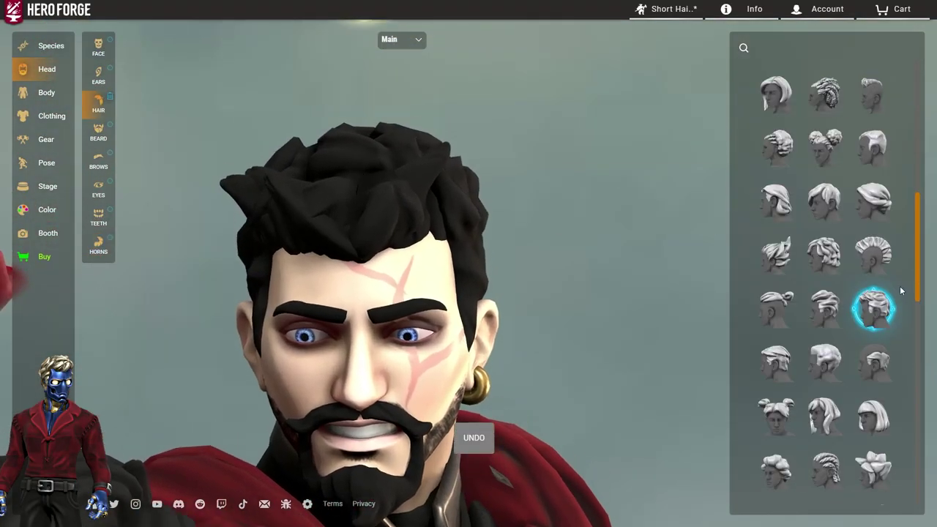
pyautogui.scroll(5, 875, 307)
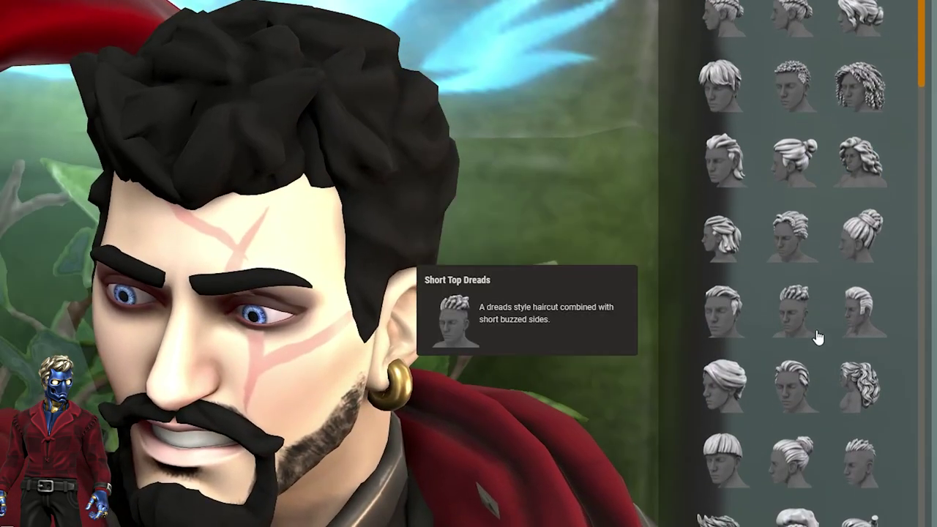
pyautogui.click(790, 385)
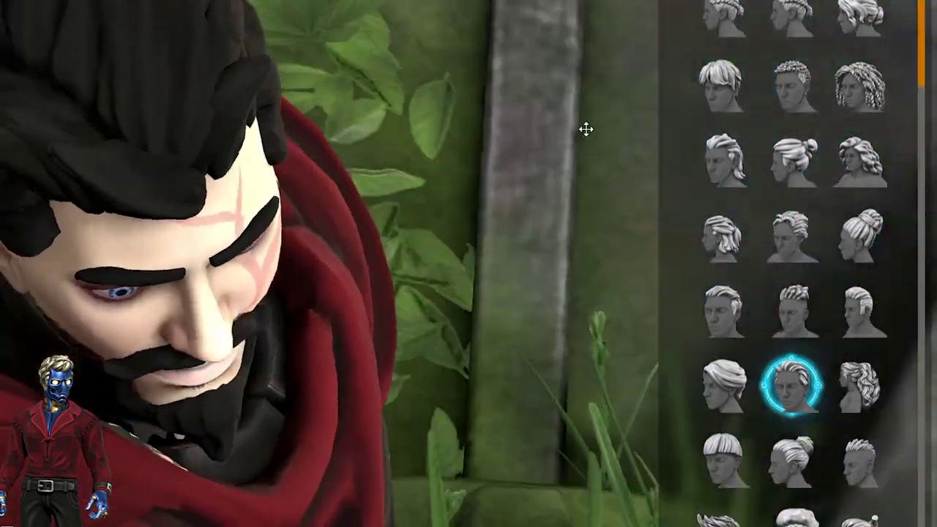
pyautogui.moveTo(561, 127); pyautogui.dragTo(540, 27)
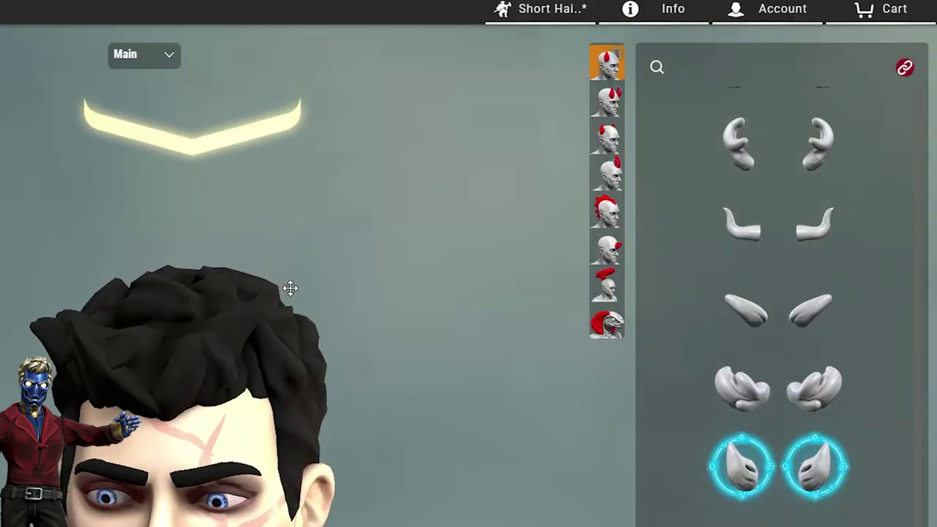
# Step: Try ridged horns in the back horn slot and settle on the Wispy Antennae pair
pyautogui.scroll(2, 295, 300)
pyautogui.click(619, 146)
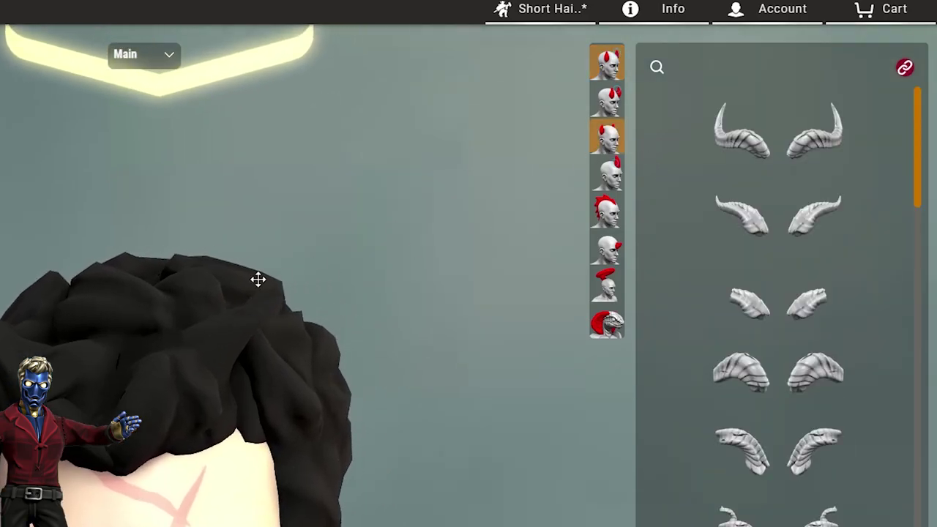
pyautogui.scroll(-3, 293, 279)
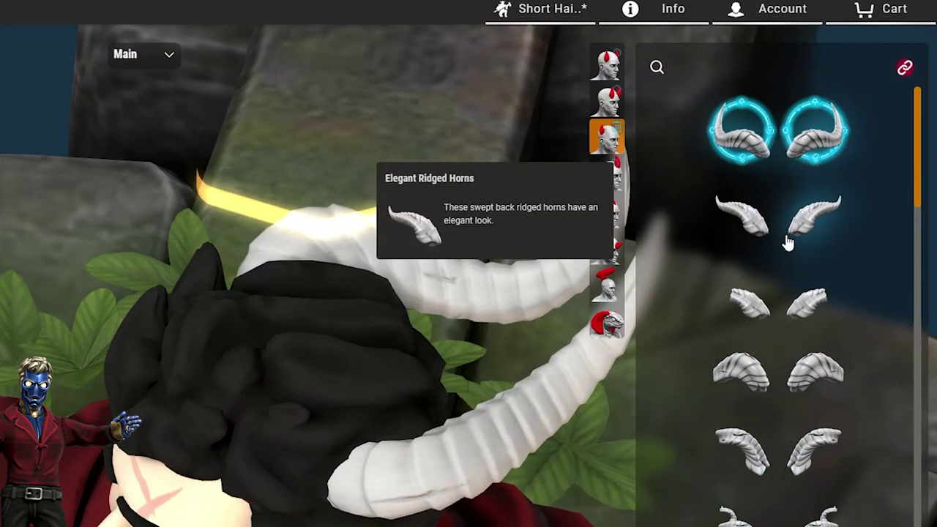
pyautogui.click(787, 233)
pyautogui.click(737, 311)
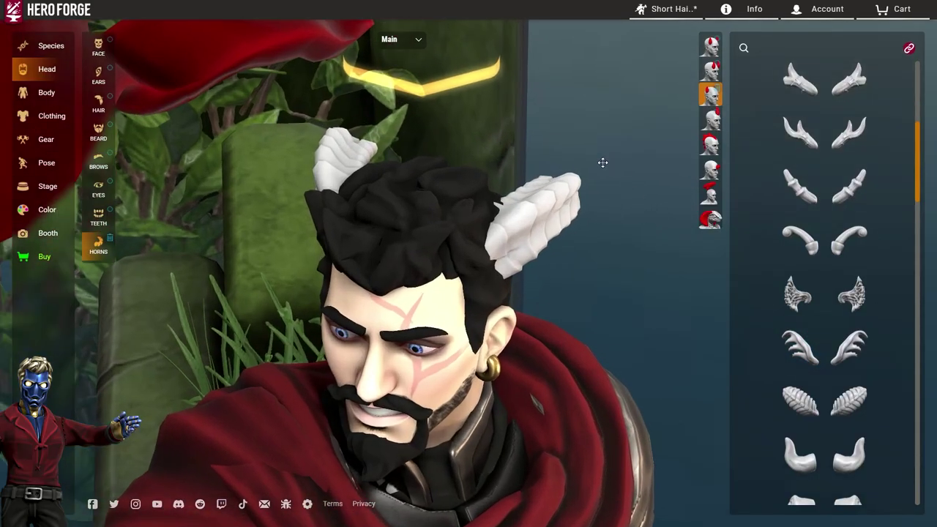
pyautogui.scroll(3, 539, 152)
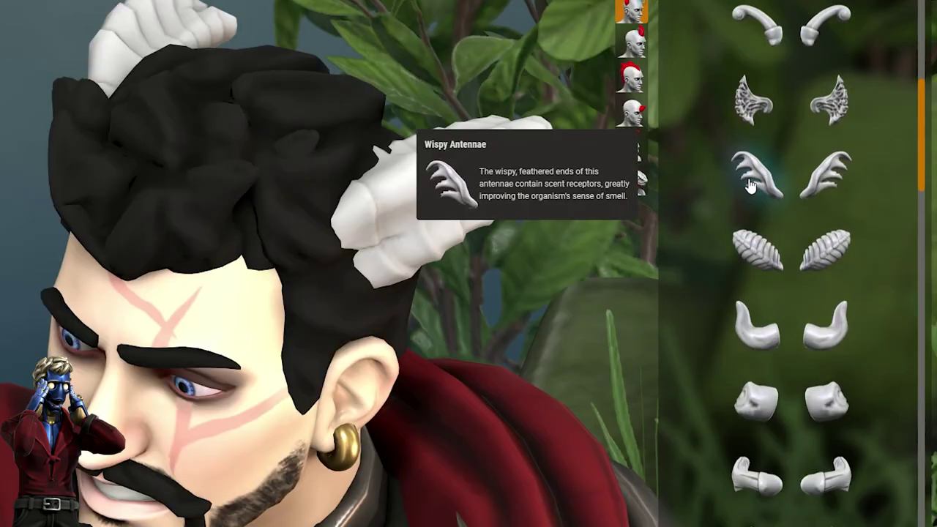
pyautogui.click(767, 187)
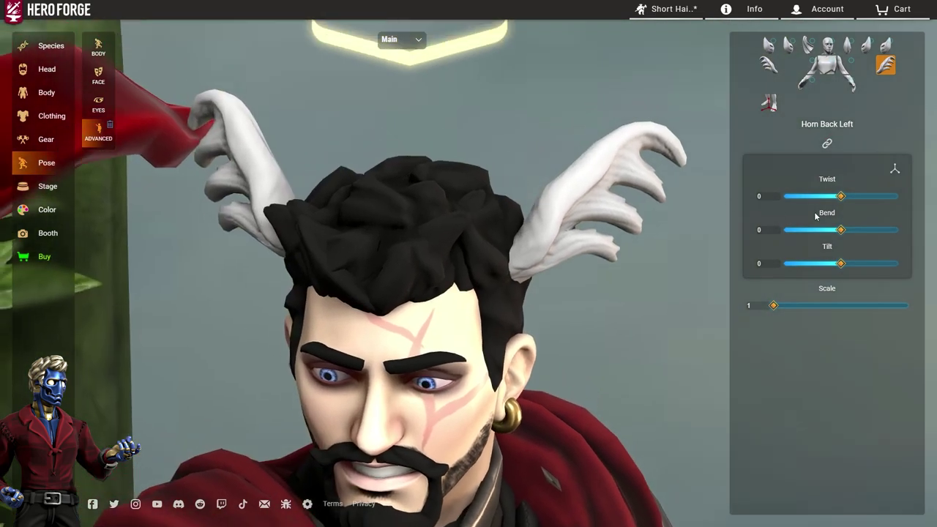
# Step: Pose the back left antenna with twist 0.62, bend -0.66 and tilt 0.51, and pose the back right antenna as a matching hair lock
pyautogui.moveTo(840, 196); pyautogui.dragTo(873, 176)
pyautogui.moveTo(838, 231); pyautogui.dragTo(860, 247)
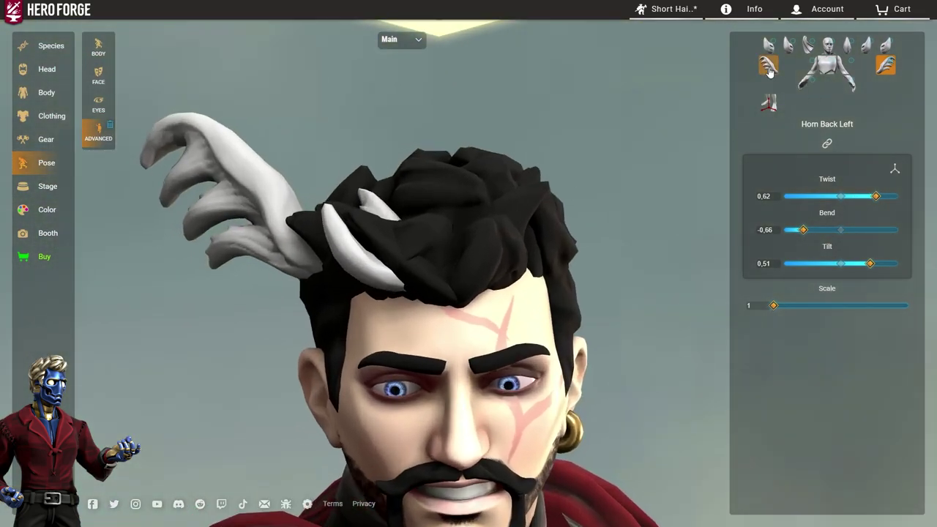
pyautogui.click(769, 71)
pyautogui.moveTo(796, 263); pyautogui.dragTo(798, 264)
pyautogui.moveTo(513, 212); pyautogui.dragTo(556, 212)
pyautogui.moveTo(832, 230); pyautogui.dragTo(829, 234)
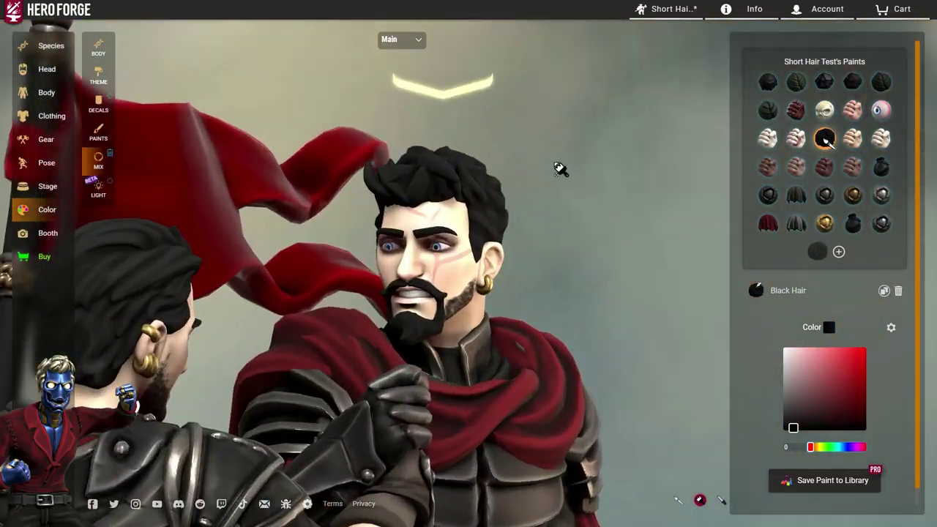
pyautogui.scroll(3, 567, 167)
pyautogui.moveTo(567, 168); pyautogui.dragTo(529, 209, button='right')
pyautogui.moveTo(529, 210); pyautogui.dragTo(431, 167)
pyautogui.scroll(3, 519, 183)
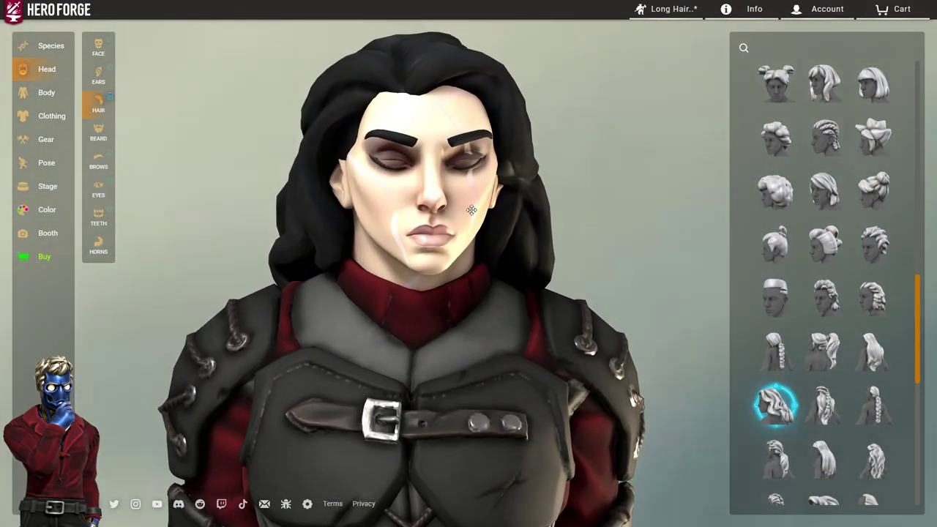
# Step: Add the pair of long, smooth upward-curving horns to the long-haired character's back horn slot
pyautogui.moveTo(471, 210); pyautogui.dragTo(498, 158)
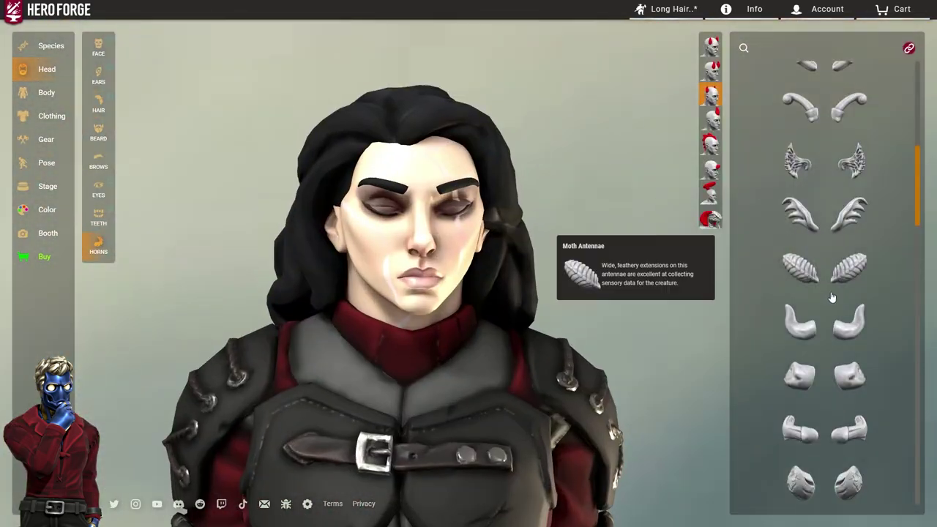
pyautogui.scroll(6, 834, 299)
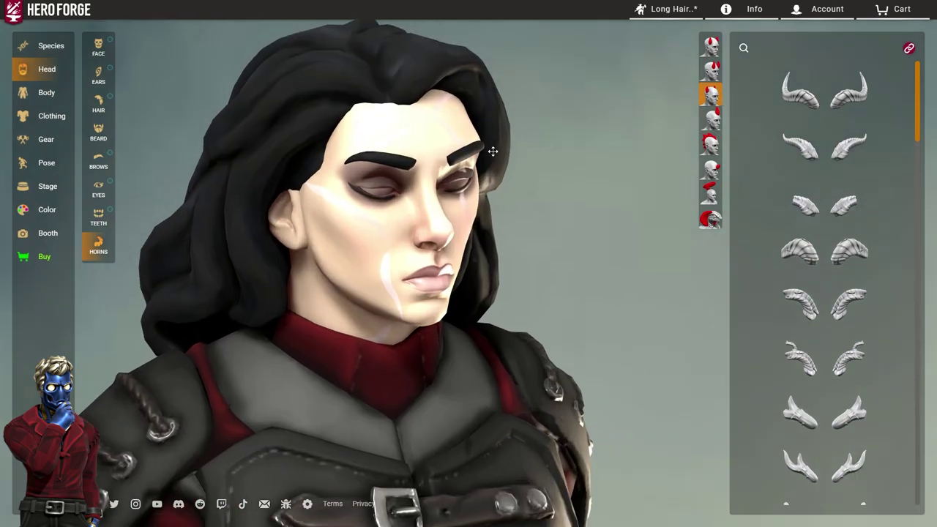
pyautogui.scroll(-5, 797, 249)
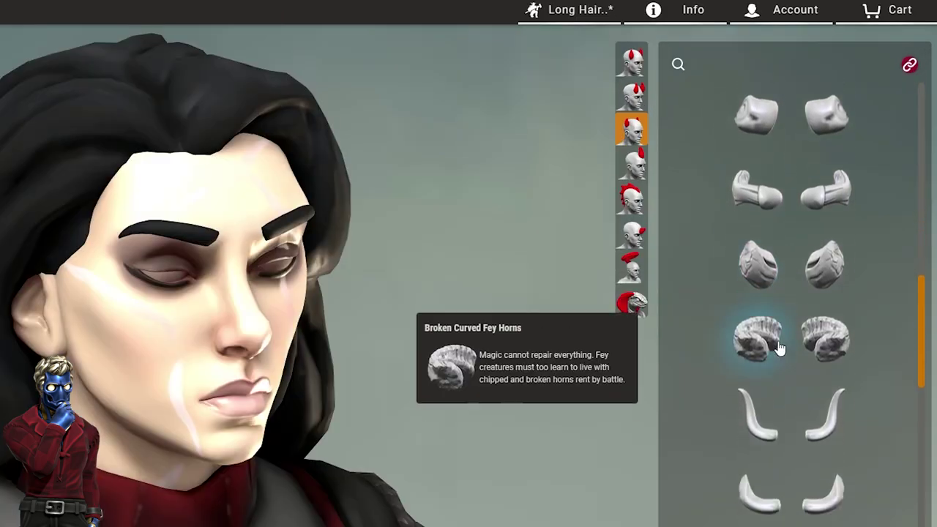
pyautogui.scroll(-2, 736, 255)
pyautogui.scroll(1, 746, 261)
pyautogui.click(753, 261)
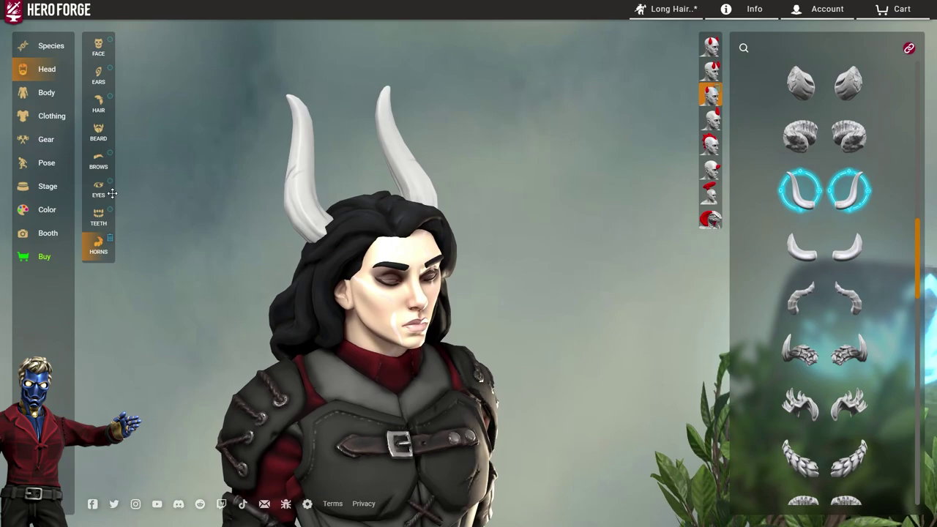
# Step: Pose the back right horn as a lock hanging beside the face, with twist about 0.98 and an adjusted bend
pyautogui.click(46, 162)
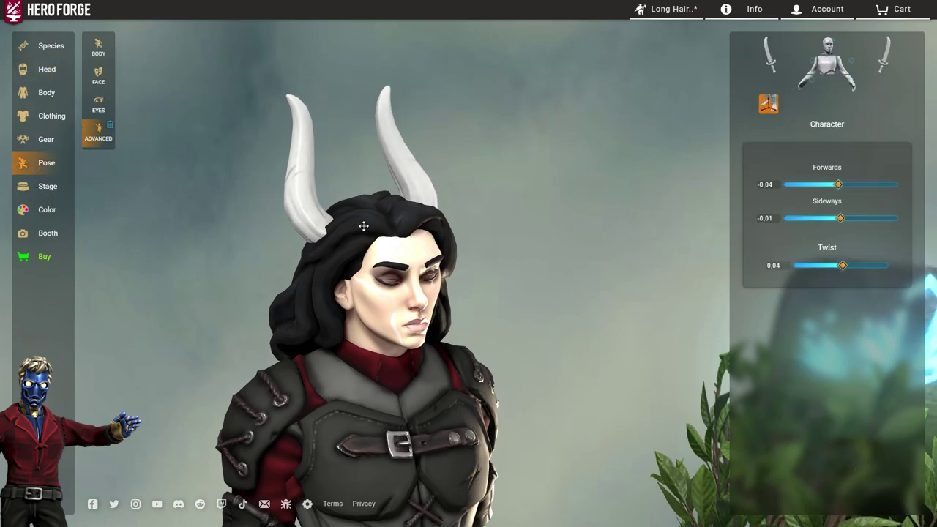
pyautogui.moveTo(365, 227); pyautogui.dragTo(344, 249)
pyautogui.moveTo(578, 168); pyautogui.dragTo(487, 176)
pyautogui.scroll(3, 487, 176)
pyautogui.click(788, 46)
pyautogui.moveTo(840, 196); pyautogui.dragTo(896, 197)
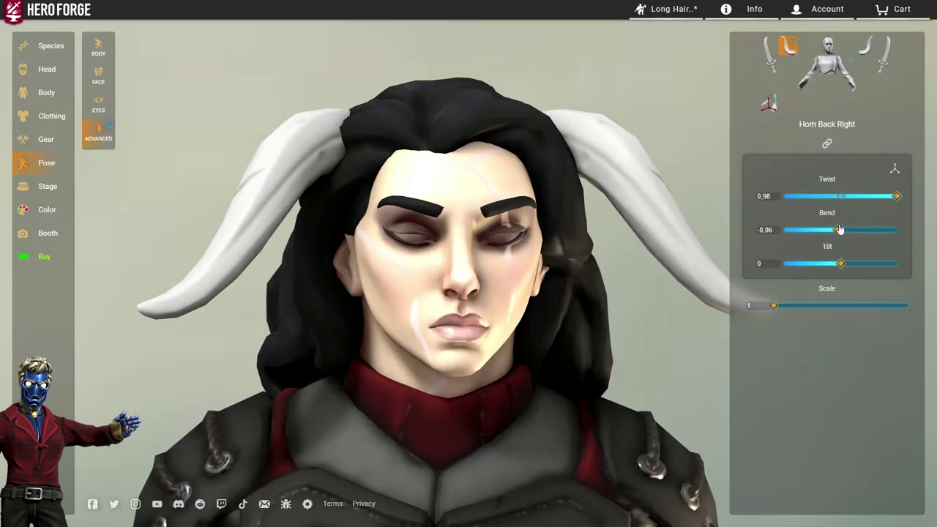
pyautogui.moveTo(808, 319); pyautogui.dragTo(825, 319)
pyautogui.moveTo(813, 365); pyautogui.dragTo(843, 363)
pyautogui.moveTo(863, 259); pyautogui.dragTo(873, 264)
pyautogui.moveTo(895, 196)
pyautogui.mouseDown()
pyautogui.moveTo(855, 198)
pyautogui.moveTo(896, 200)
pyautogui.mouseUp()
pyautogui.click(840, 230)
pyautogui.moveTo(840, 230); pyautogui.dragTo(853, 230)
# Step: Pose the back left horn as a matching hanging lock with twist -0.87 and an increased bend
pyautogui.moveTo(585, 293); pyautogui.dragTo(537, 255)
pyautogui.click(865, 46)
pyautogui.moveTo(629, 242); pyautogui.dragTo(558, 227)
pyautogui.moveTo(784, 196)
pyautogui.mouseDown()
pyautogui.moveTo(824, 203)
pyautogui.moveTo(791, 205)
pyautogui.mouseUp()
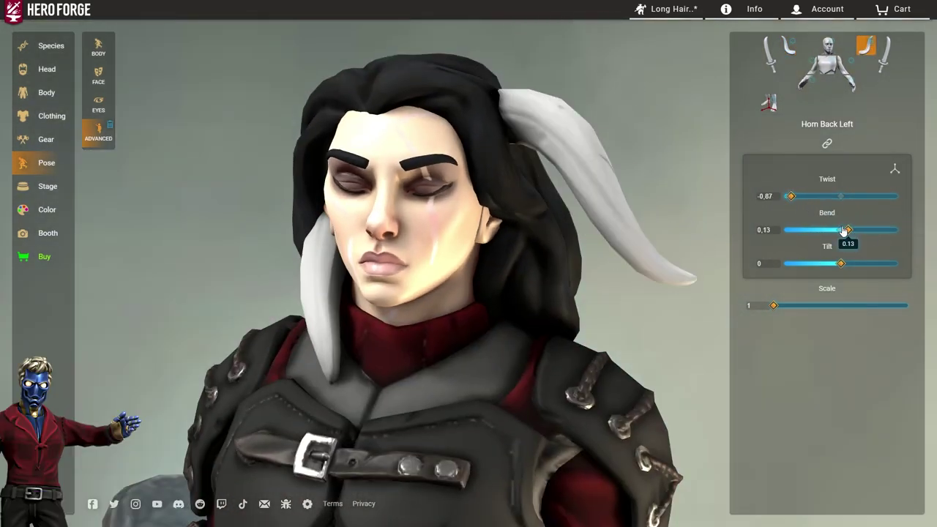
pyautogui.moveTo(840, 230); pyautogui.dragTo(889, 216)
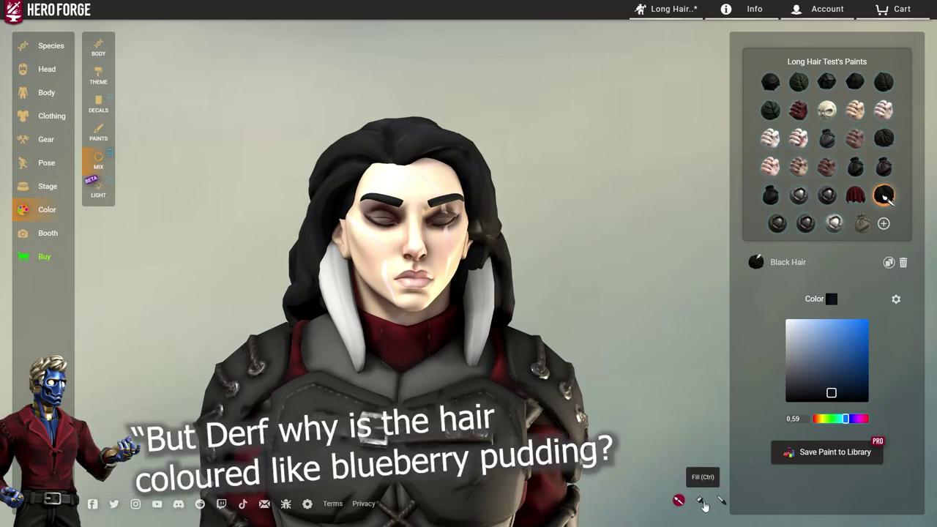
# Step: Fill both hanging horn locks with the Black Hair paint to match the character's hair
pyautogui.click(700, 503)
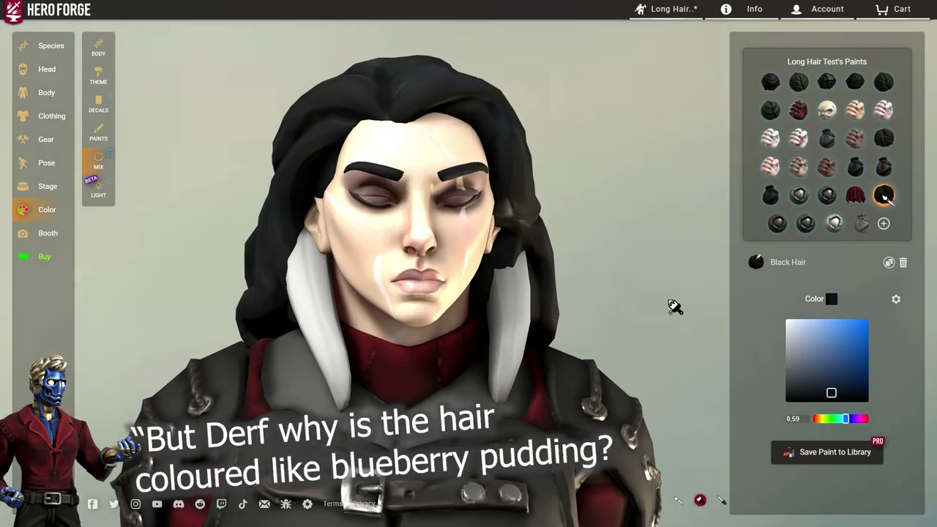
pyautogui.scroll(5, 608, 212)
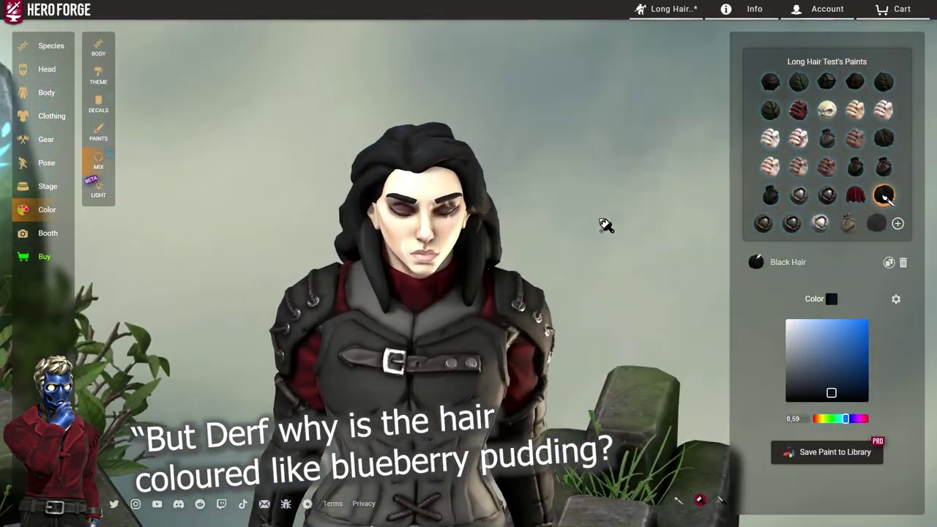
pyautogui.moveTo(608, 219); pyautogui.dragTo(639, 203)
pyautogui.scroll(3, 633, 202)
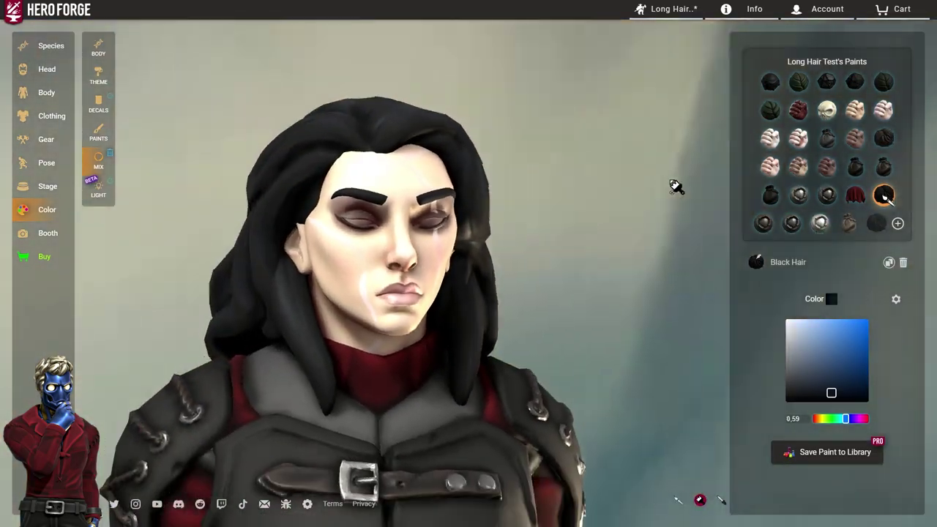
pyautogui.moveTo(676, 188); pyautogui.dragTo(584, 190)
# Step: Add the same long curved horns to the first horn slot and select the right one for advanced posing
pyautogui.click(41, 74)
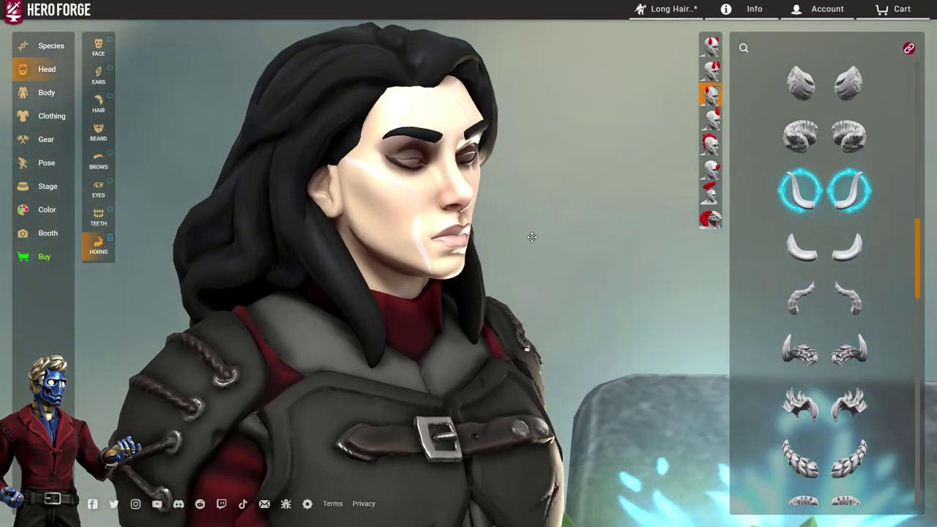
pyautogui.moveTo(532, 237); pyautogui.dragTo(347, 285)
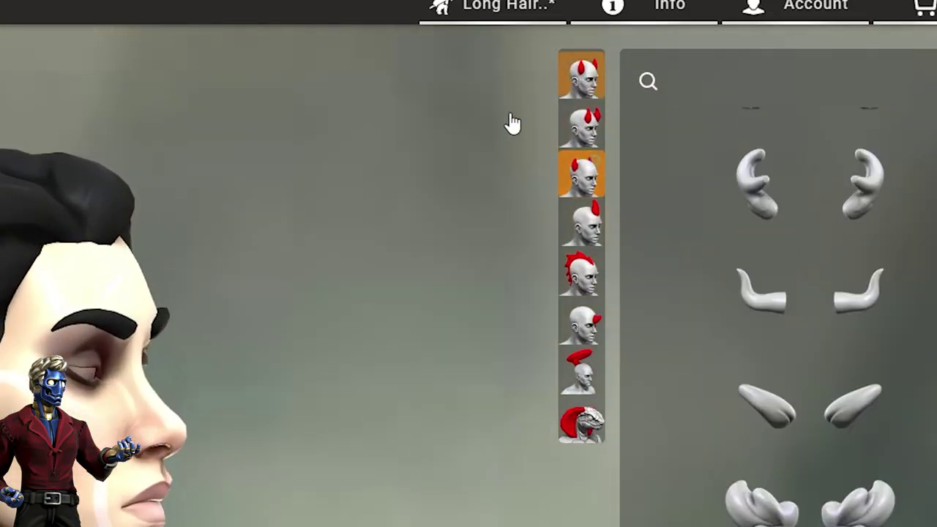
pyautogui.moveTo(417, 197); pyautogui.dragTo(140, 338)
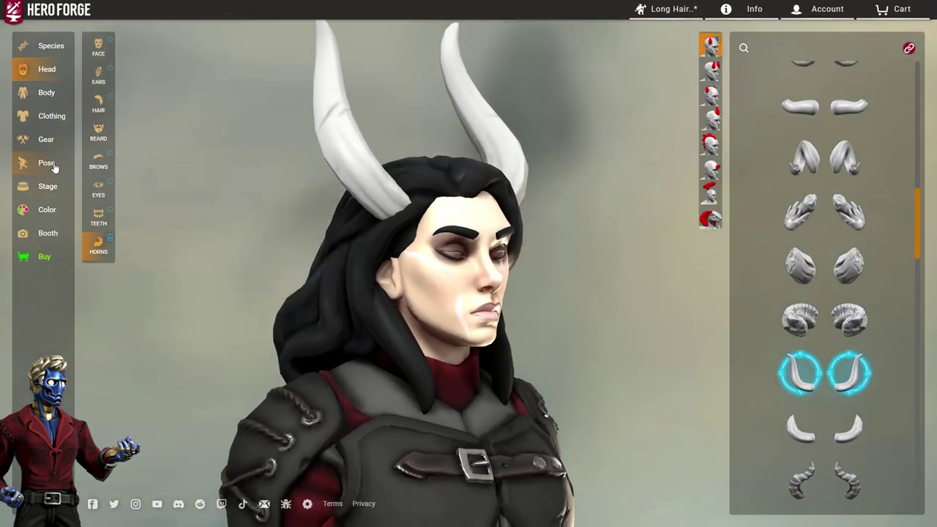
pyautogui.click(49, 163)
pyautogui.click(787, 47)
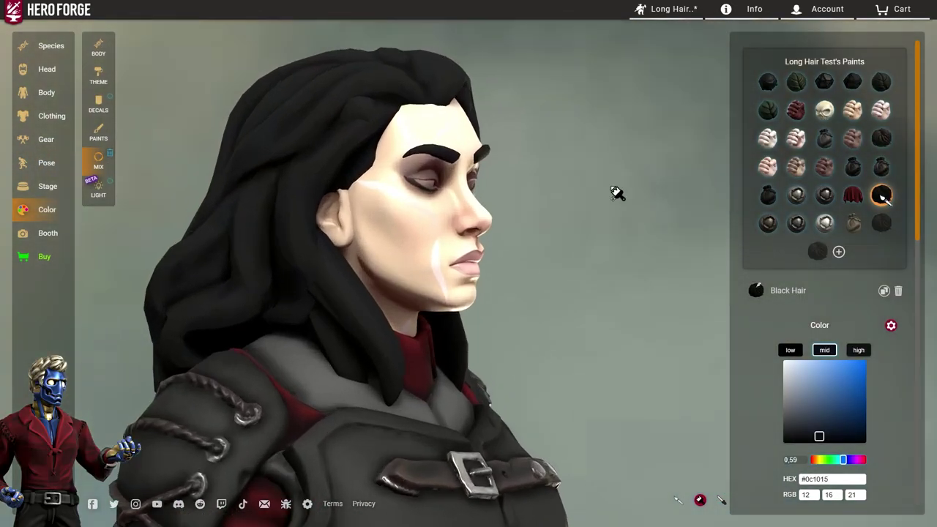
# Step: Examine how the painted horn locks blend into the long hair from the front and side
pyautogui.scroll(3, 597, 231)
pyautogui.scroll(-3, 592, 240)
pyautogui.moveTo(592, 240)
pyautogui.mouseDown()
pyautogui.moveTo(663, 239)
pyautogui.moveTo(524, 248)
pyautogui.moveTo(578, 234)
pyautogui.mouseUp()
pyautogui.scroll(-2, 675, 198)
pyautogui.moveTo(674, 198); pyautogui.dragTo(548, 207)
pyautogui.scroll(2, 627, 258)
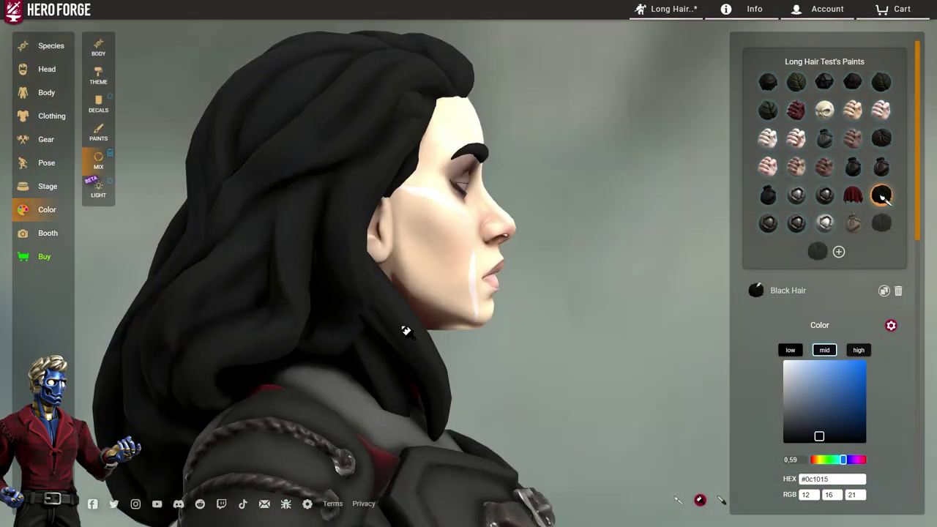
pyautogui.scroll(3, 582, 362)
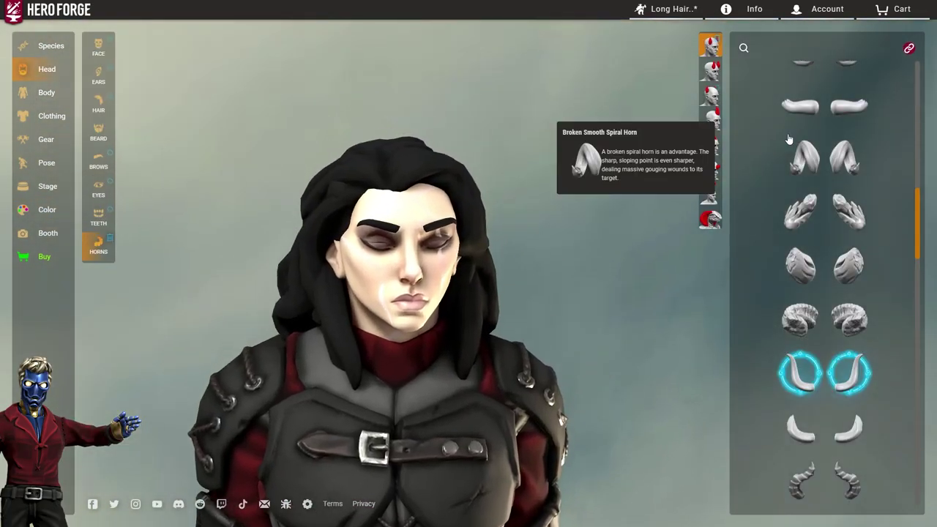
# Step: Try the High Ponytail hairstyle together with the horn locks and undo the change
pyautogui.click(115, 111)
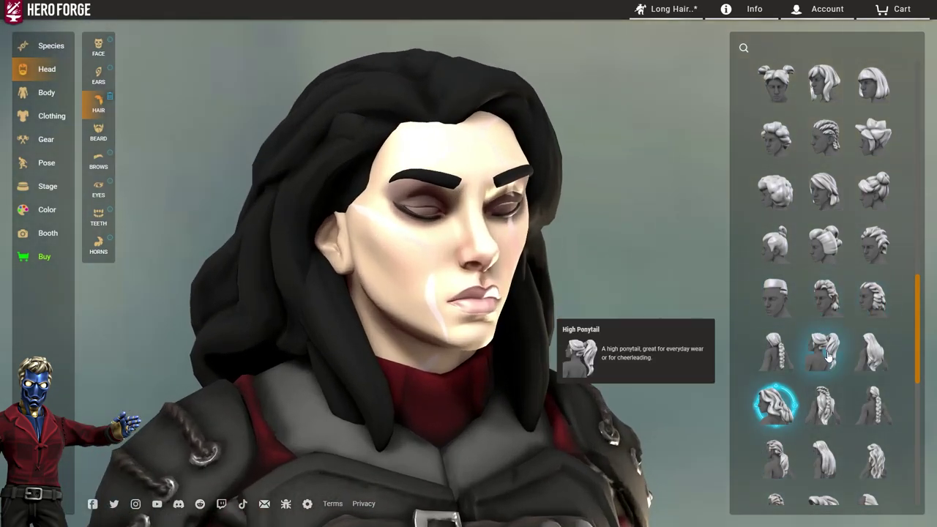
pyautogui.click(827, 356)
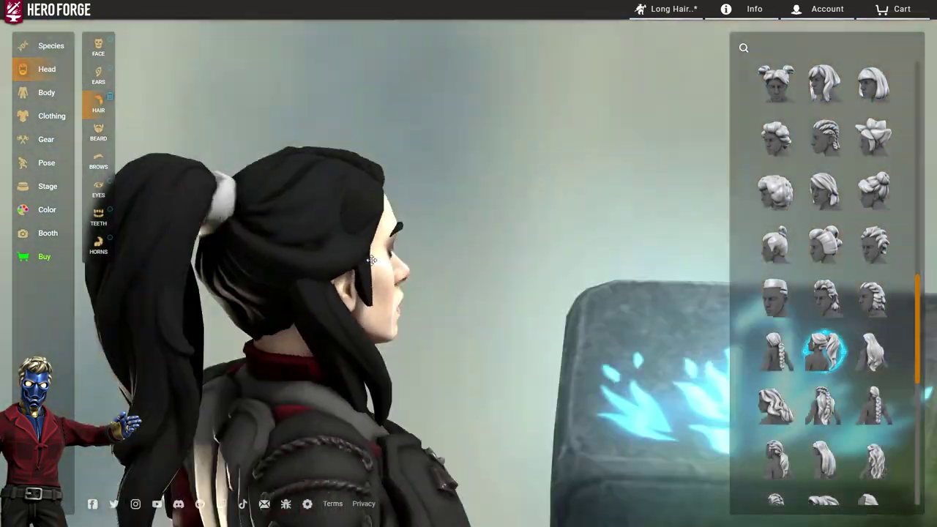
pyautogui.hotkey('ctrl', 'z')
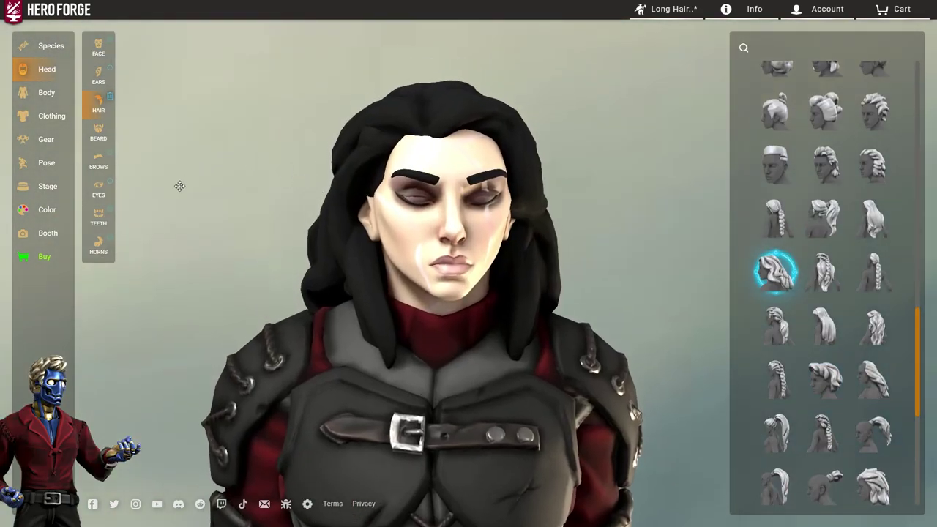
# Step: Unlink the horn pair in the second horn slot and add only the left horn of the Curved horns
pyautogui.click(98, 245)
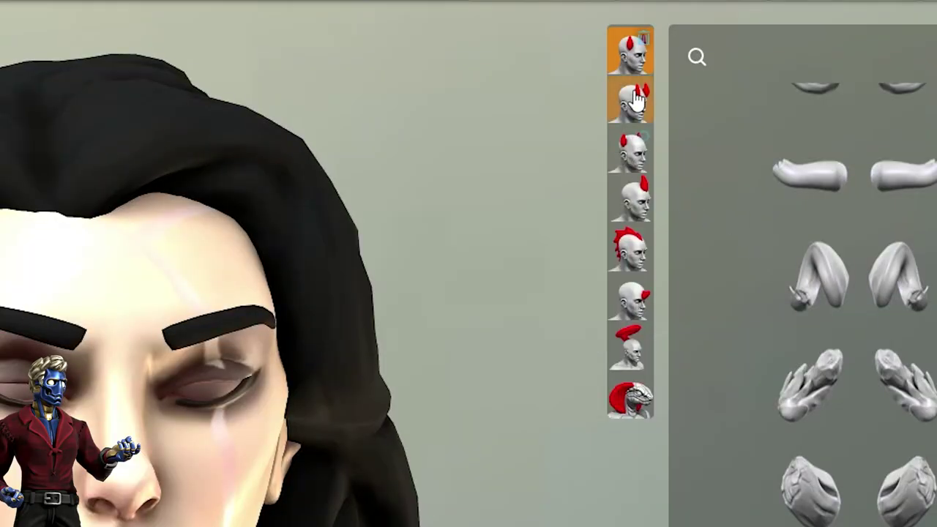
pyautogui.click(636, 99)
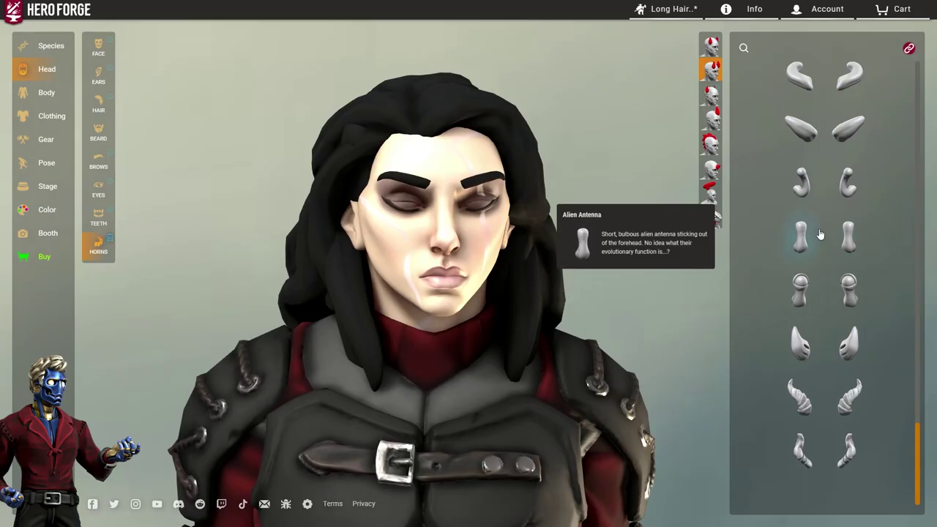
pyautogui.scroll(3, 819, 234)
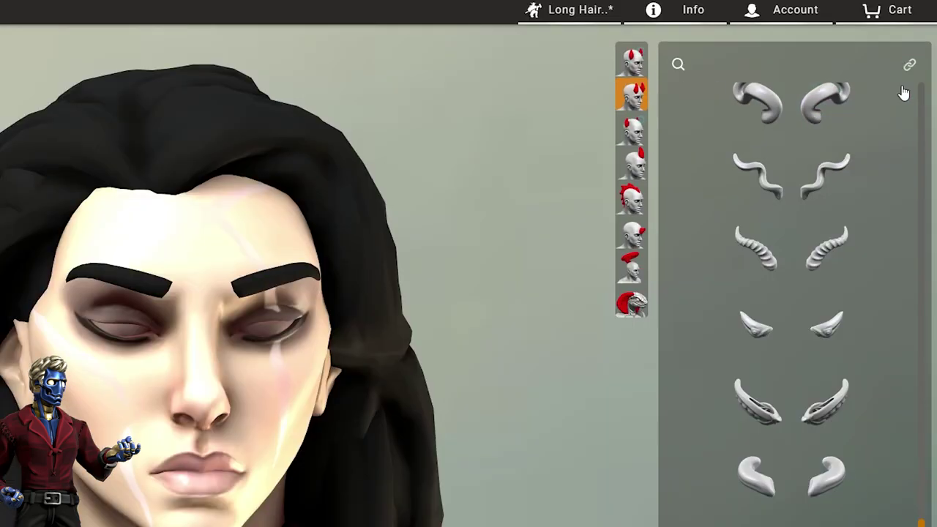
pyautogui.scroll(-5, 834, 468)
pyautogui.scroll(3, 838, 487)
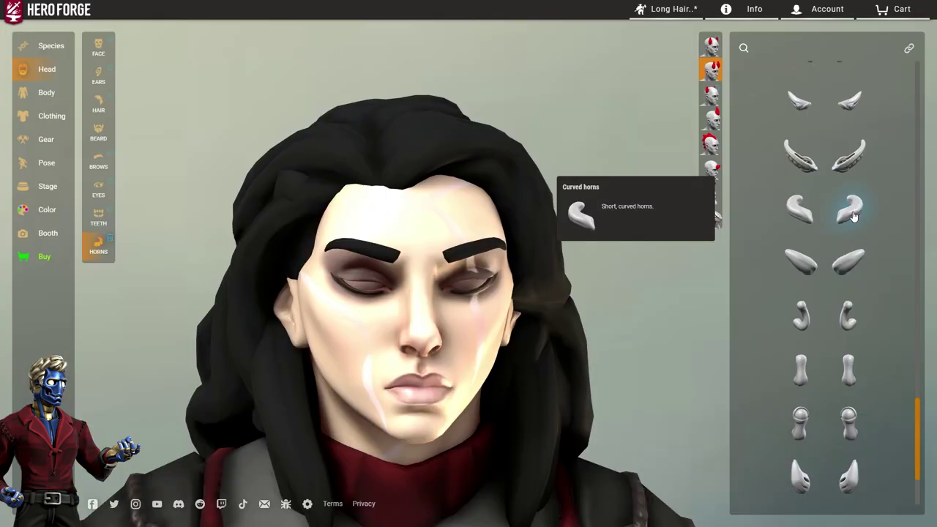
pyautogui.click(853, 212)
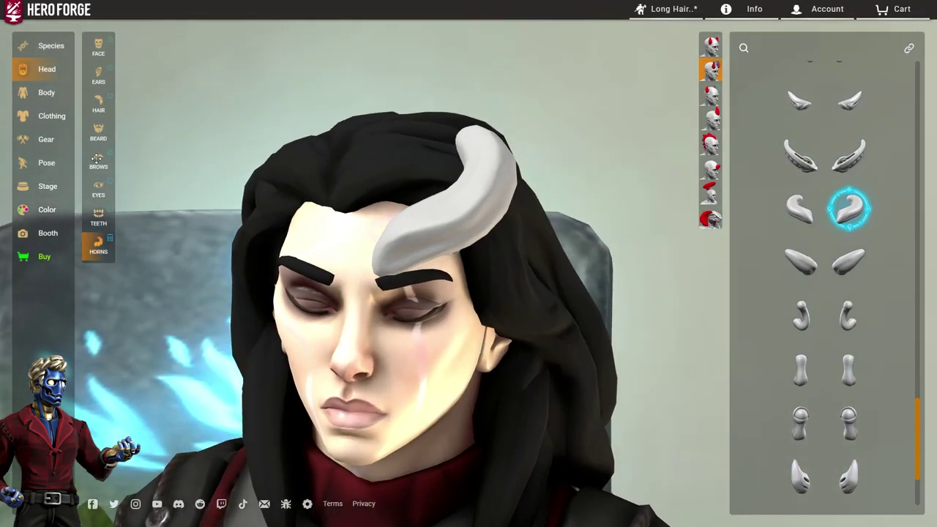
# Step: Pose the front left horn across the forehead with twist -0.5, bend 0.17 and tilt 0
pyautogui.click(70, 155)
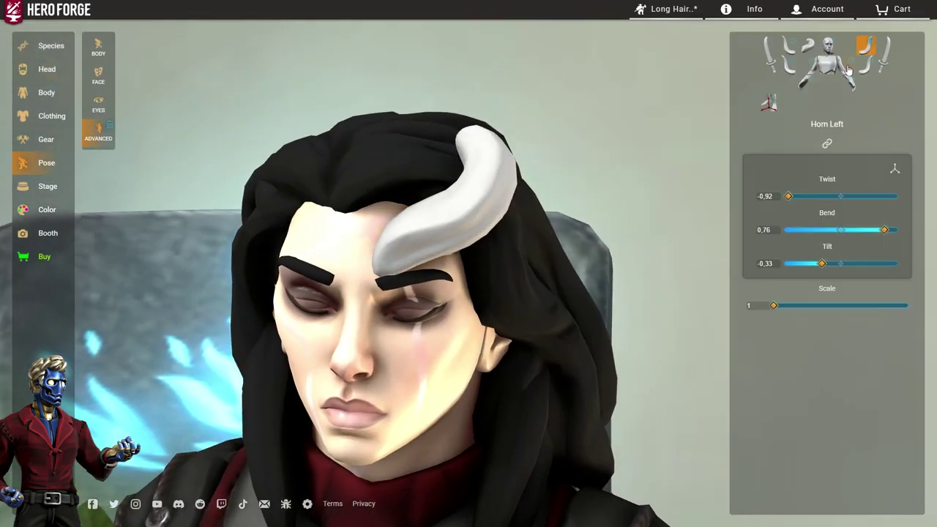
pyautogui.moveTo(841, 196); pyautogui.dragTo(812, 196)
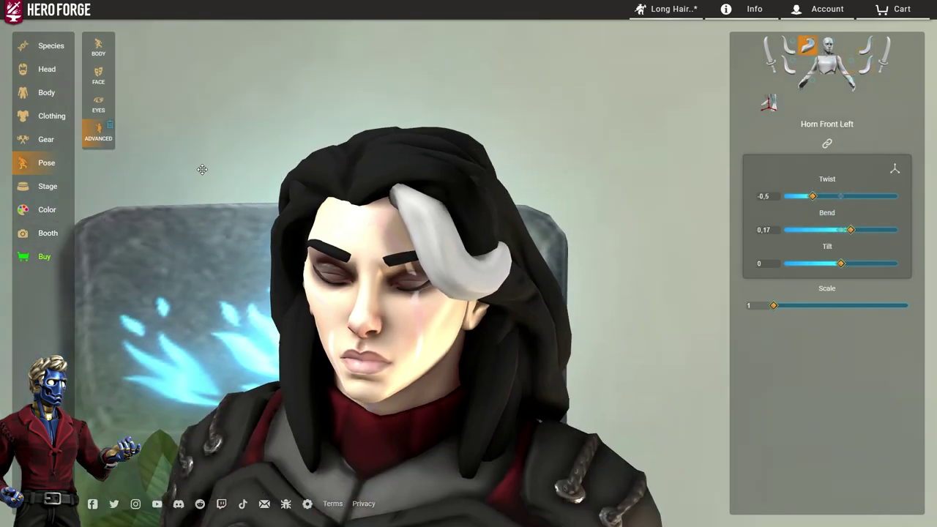
# Step: Paint the front left horn with the Black Hair paint so it matches the long hair
pyautogui.click(58, 214)
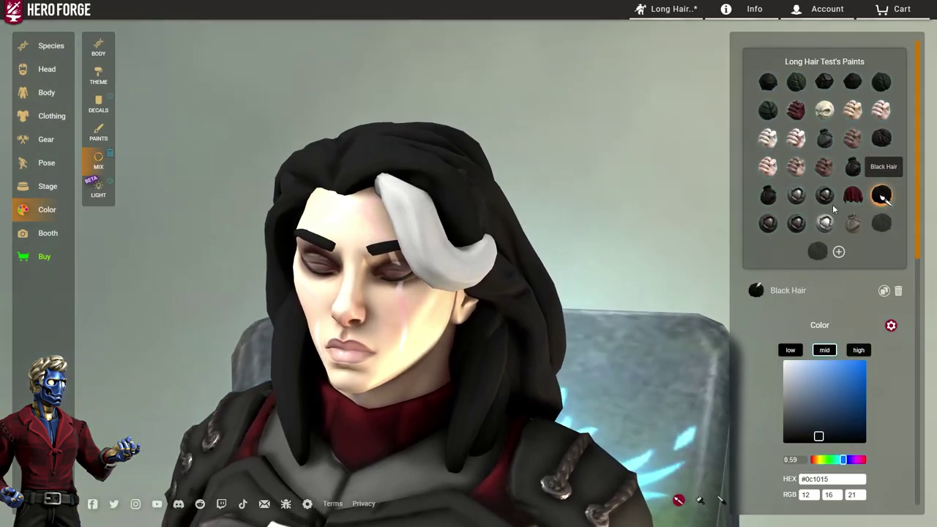
pyautogui.click(489, 256)
pyautogui.scroll(-3, 657, 203)
pyautogui.moveTo(657, 203)
pyautogui.mouseDown()
pyautogui.moveTo(519, 174)
pyautogui.moveTo(637, 159)
pyautogui.moveTo(630, 199)
pyautogui.moveTo(460, 180)
pyautogui.moveTo(644, 157)
pyautogui.moveTo(604, 136)
pyautogui.moveTo(398, 138)
pyautogui.moveTo(652, 119)
pyautogui.mouseUp()
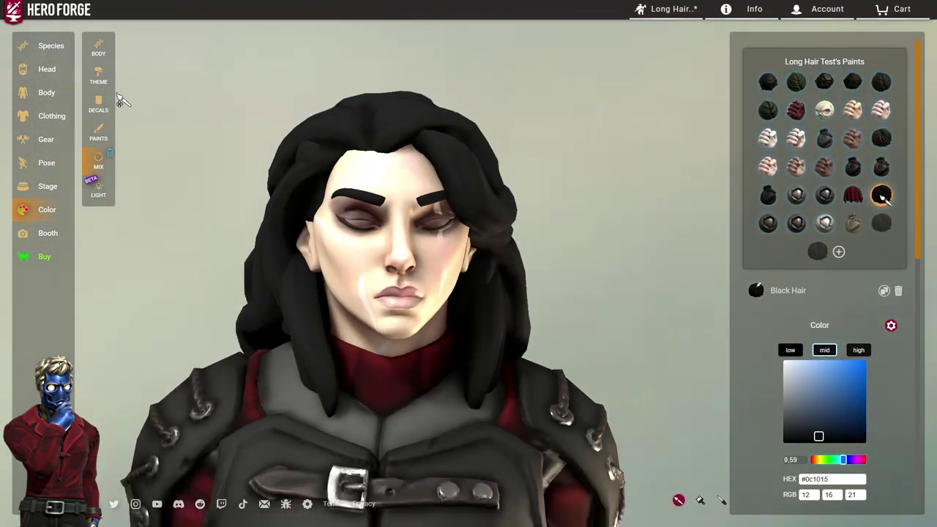
# Step: Change the character's hairstyle to Shaggy
pyautogui.click(44, 69)
pyautogui.click(99, 115)
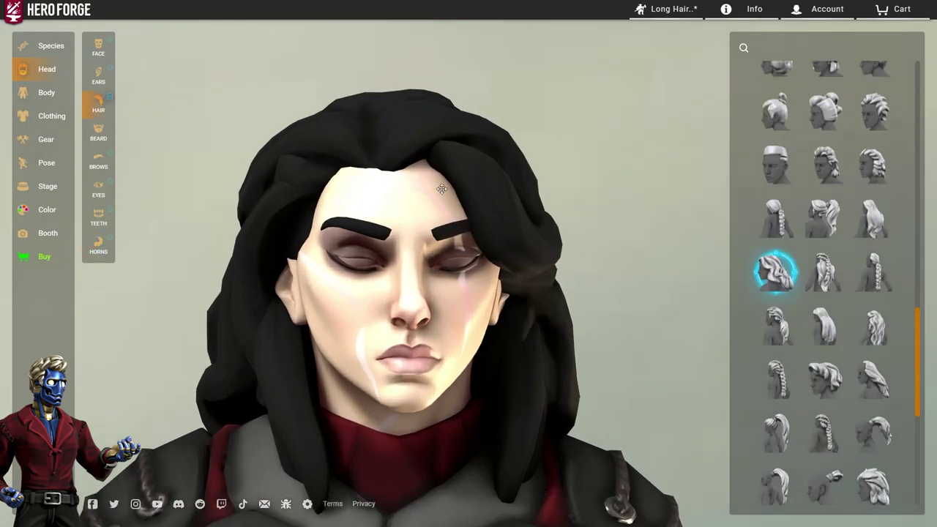
pyautogui.scroll(3, 864, 306)
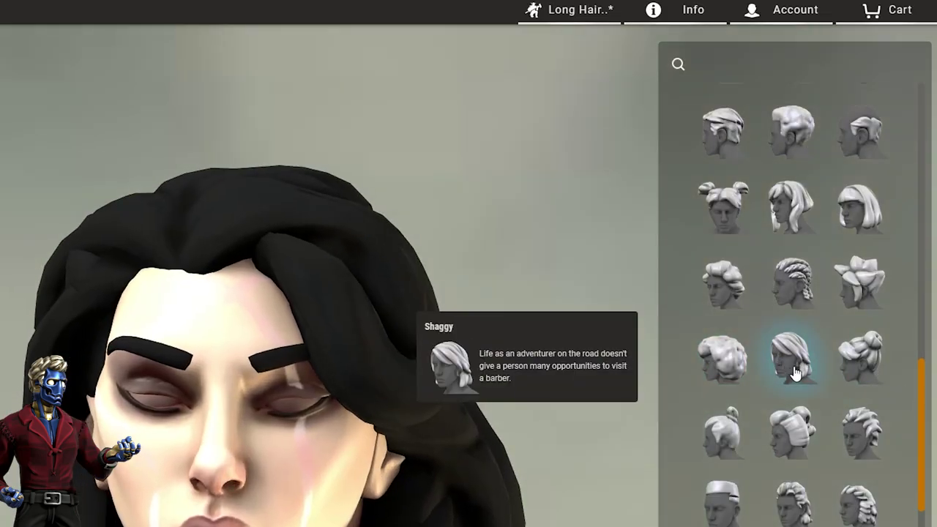
pyautogui.click(793, 362)
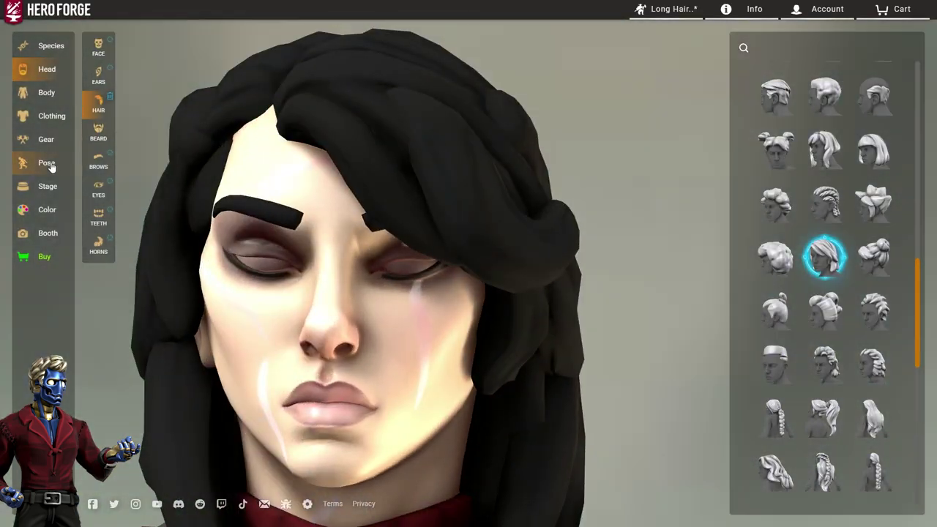
# Step: Fine-tune the bend of the front left horn against the Shaggy hair and check the lock from another side
pyautogui.click(47, 163)
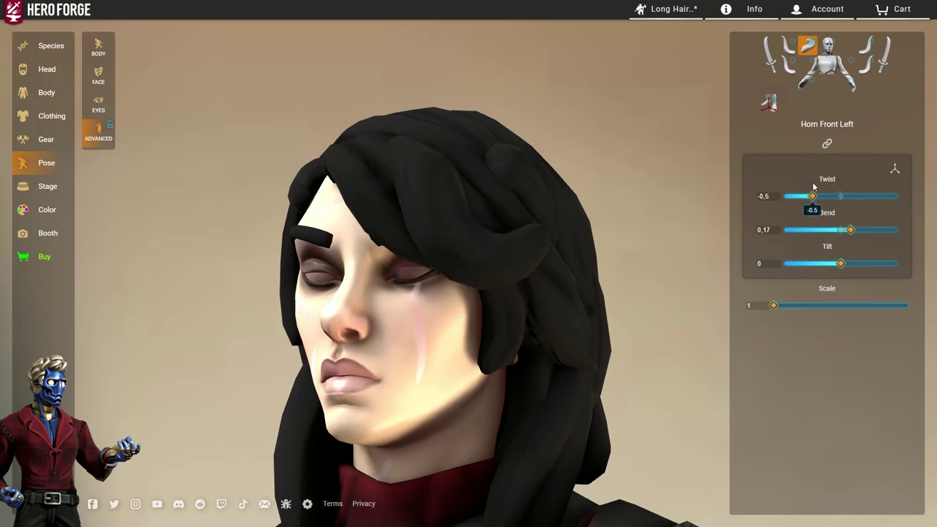
pyautogui.moveTo(855, 226); pyautogui.dragTo(854, 225)
pyautogui.moveTo(659, 224); pyautogui.dragTo(438, 222)
pyautogui.scroll(-4, 552, 237)
pyautogui.scroll(3, 604, 209)
pyautogui.scroll(-3, 498, 211)
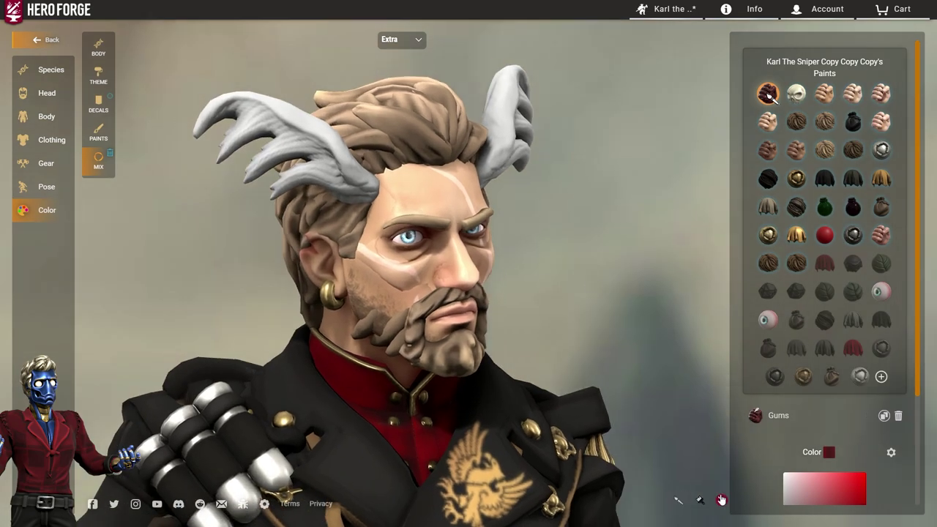
# Step: Paint the branching horns in the brown hair color and pose the Extra figure's right horn with bend 0.45 and tilt 0.59
pyautogui.click(825, 252)
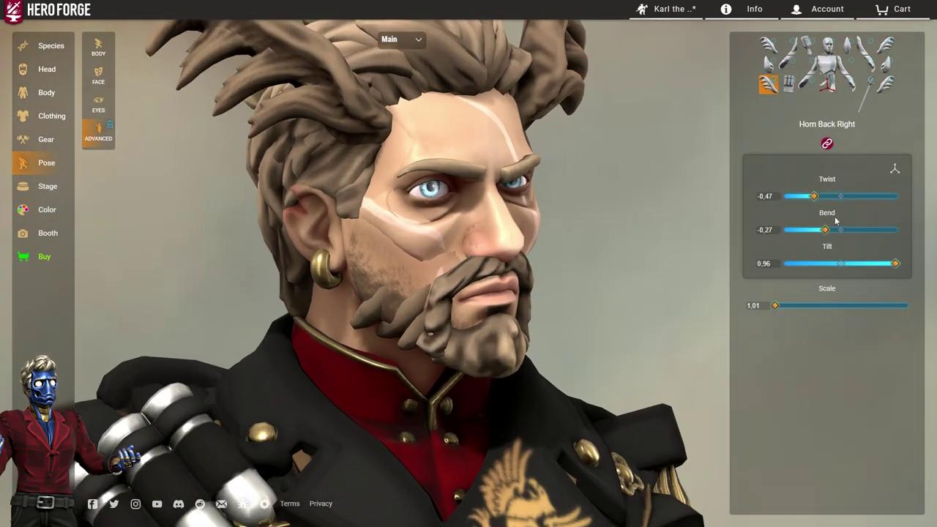
pyautogui.click(389, 64)
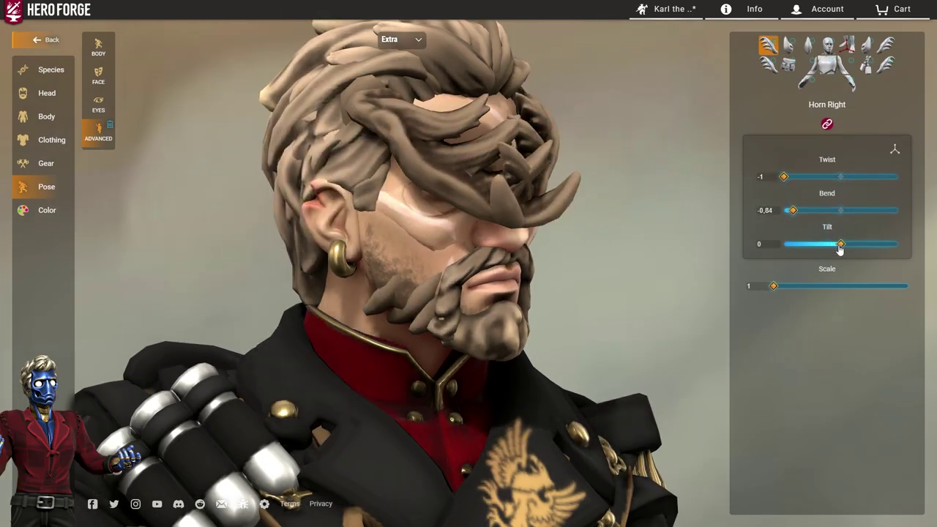
pyautogui.moveTo(791, 210); pyautogui.dragTo(863, 211)
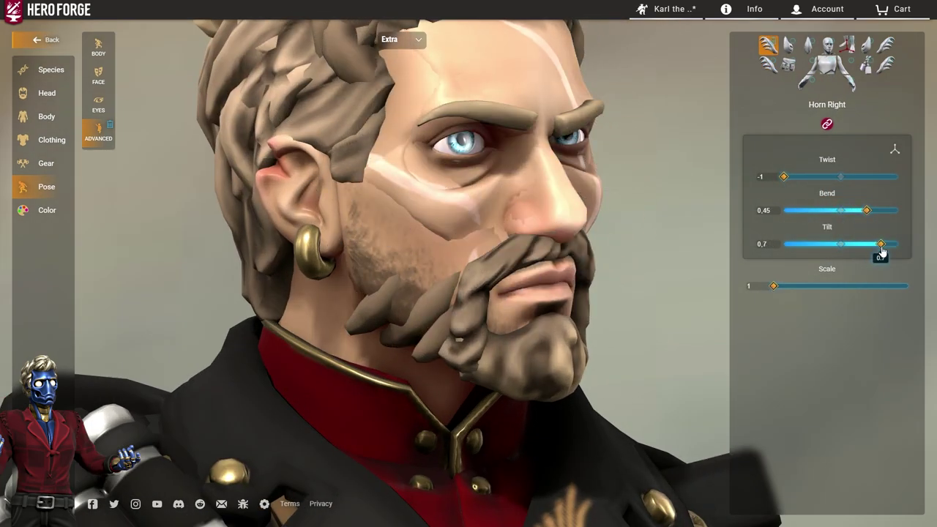
pyautogui.moveTo(680, 245); pyautogui.dragTo(747, 212)
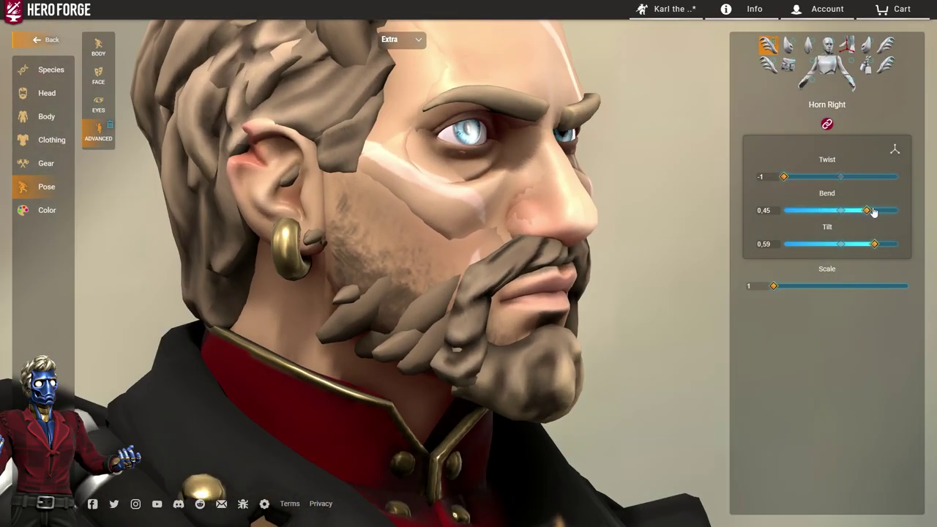
# Step: Reshape the right horn into a fuller beard strand with bend 0.94, tilt 0.59 and scale about 1.2
pyautogui.moveTo(868, 210); pyautogui.dragTo(867, 211)
pyautogui.scroll(-3, 585, 282)
pyautogui.moveTo(578, 284); pyautogui.dragTo(536, 288)
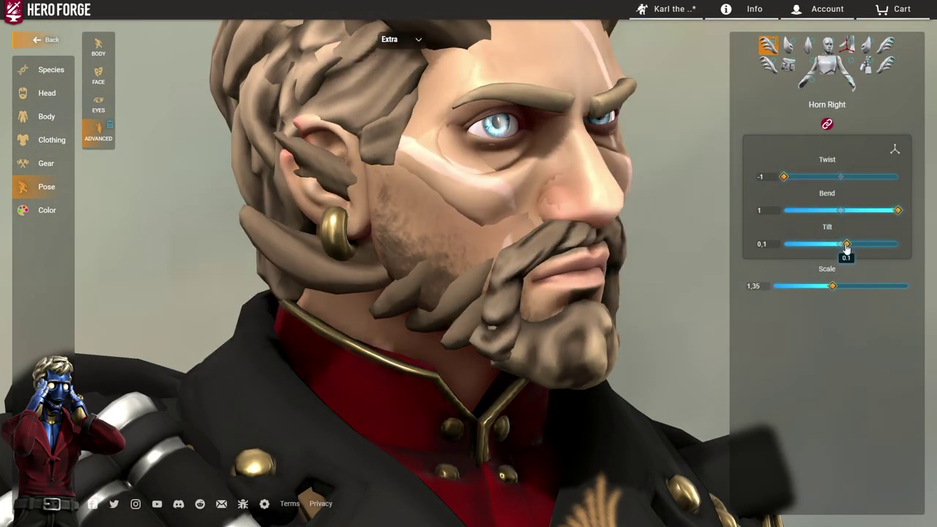
pyautogui.moveTo(845, 247); pyautogui.dragTo(873, 244)
pyautogui.moveTo(897, 210); pyautogui.dragTo(894, 211)
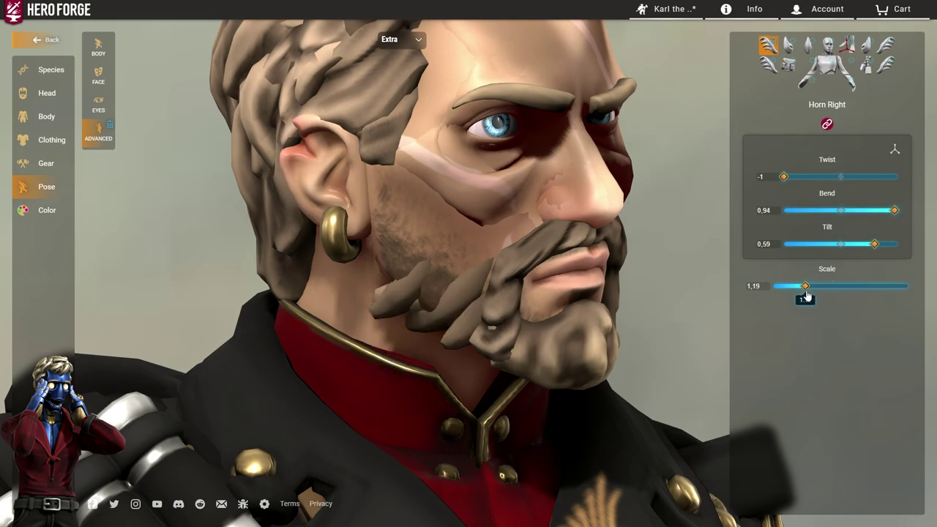
pyautogui.moveTo(806, 293); pyautogui.dragTo(811, 291)
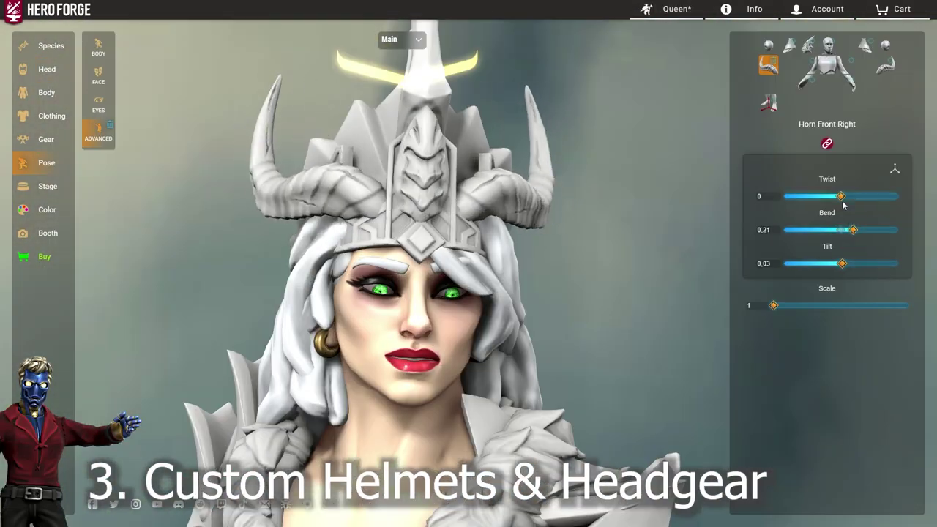
# Step: Adjust the tilt and bend of the linked front horns on the queen's crown
pyautogui.moveTo(841, 262); pyautogui.dragTo(839, 262)
pyautogui.moveTo(835, 229); pyautogui.dragTo(826, 228)
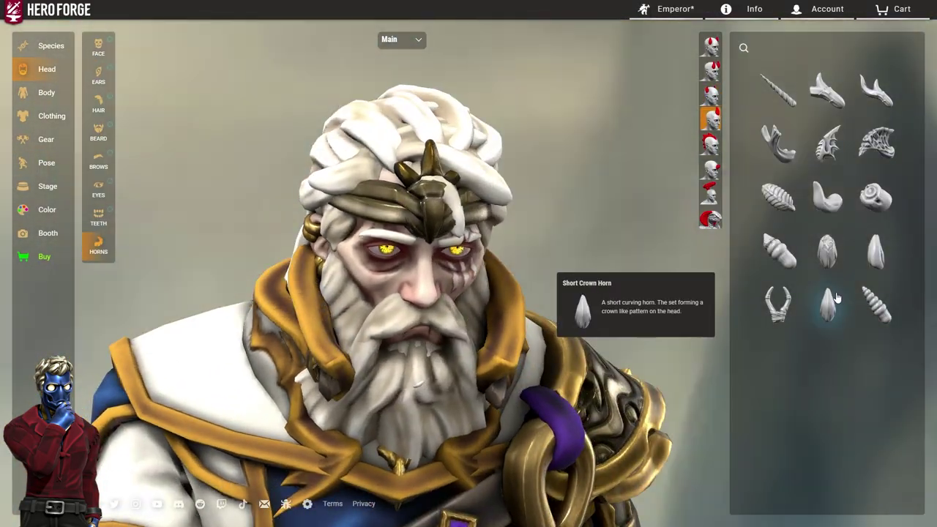
# Step: Browse the helms and put the Spartan-style helmet with the tall crest on the armored knight
pyautogui.scroll(5, 804, 265)
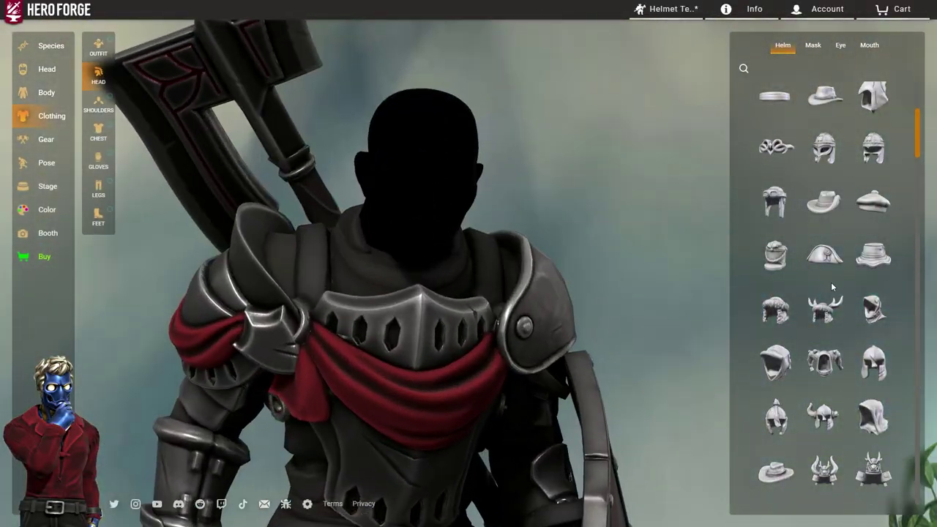
pyautogui.scroll(3, 825, 287)
pyautogui.scroll(-3, 832, 227)
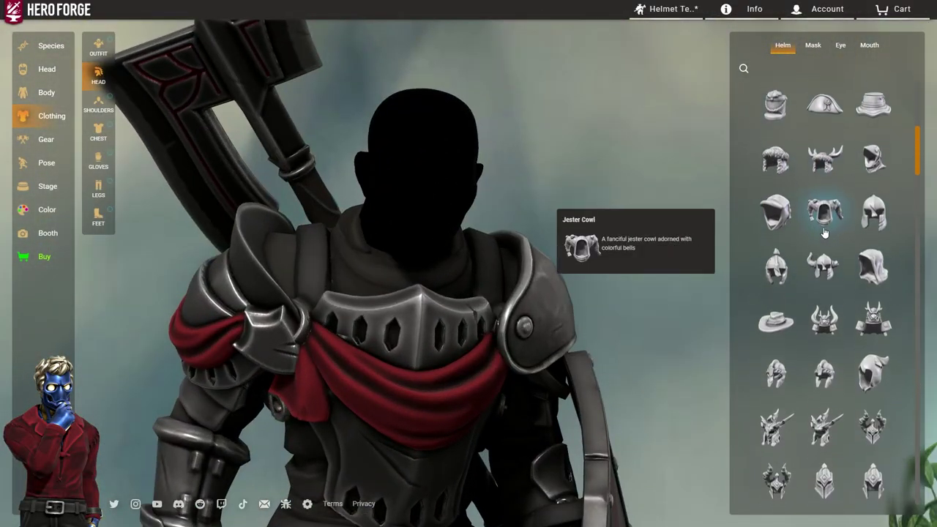
pyautogui.scroll(-5, 866, 227)
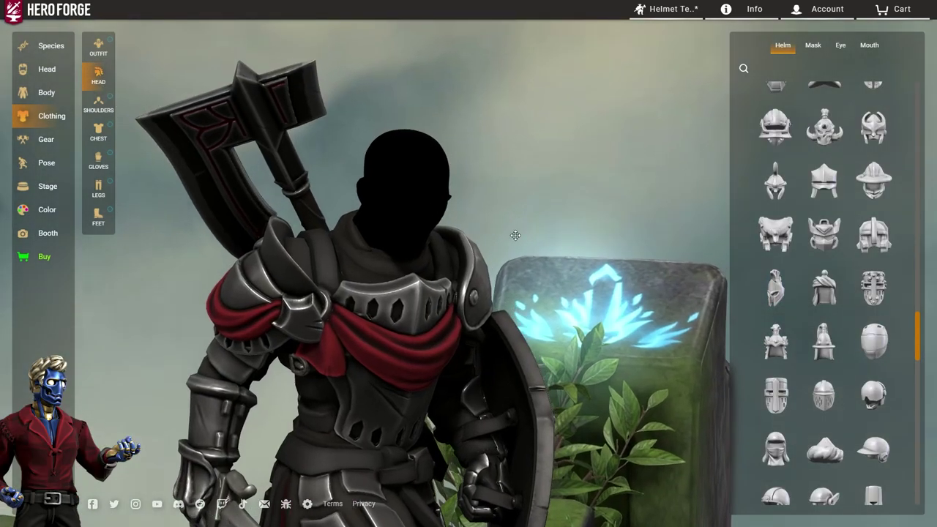
pyautogui.moveTo(793, 289)
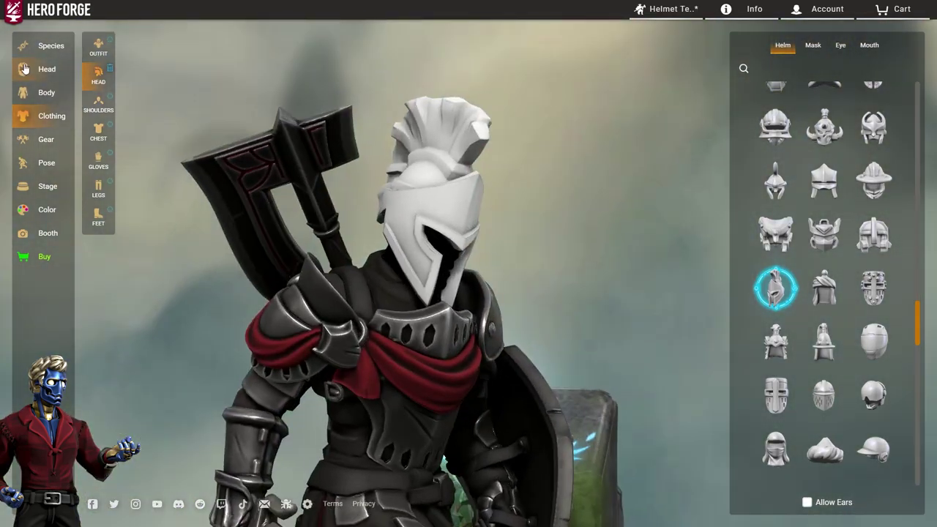
# Step: Add a single spiked horn to the front center horn slot of the helmeted knight
pyautogui.click(47, 69)
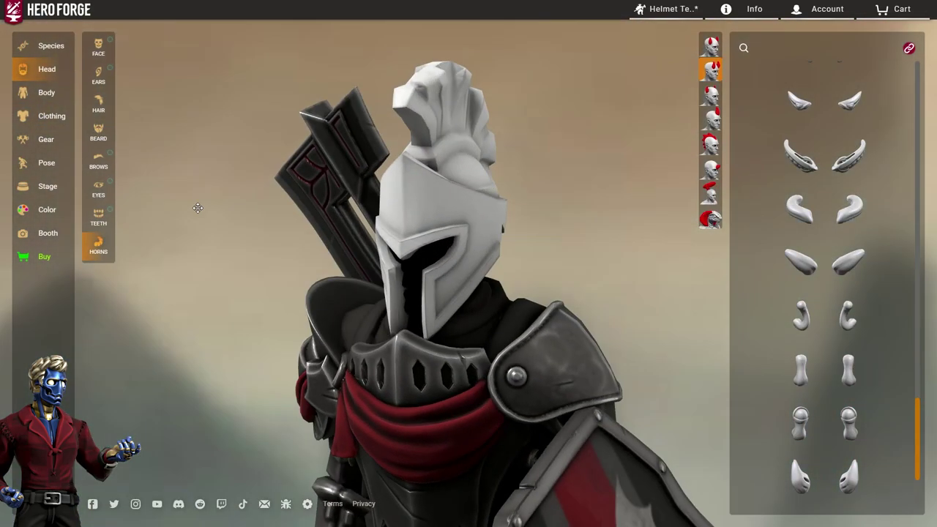
pyautogui.moveTo(197, 207); pyautogui.dragTo(520, 194)
pyautogui.click(715, 124)
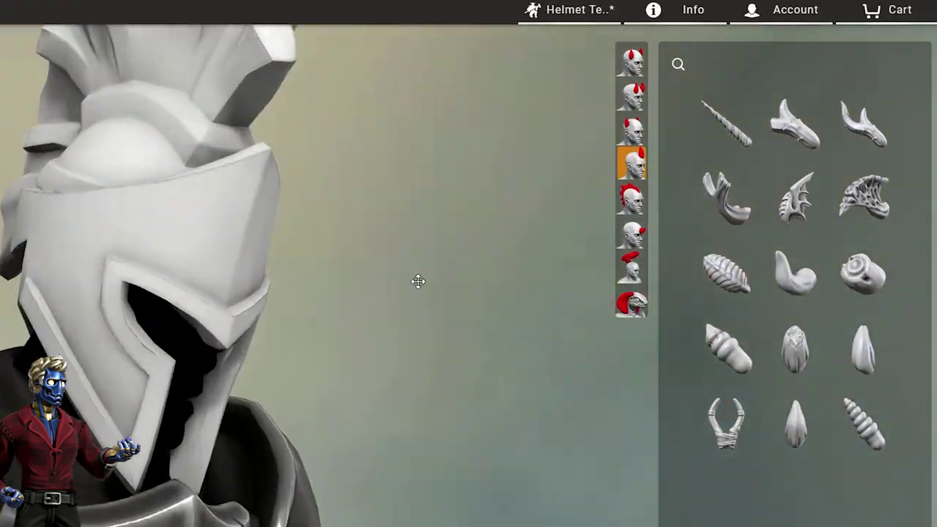
pyautogui.scroll(-4, 418, 281)
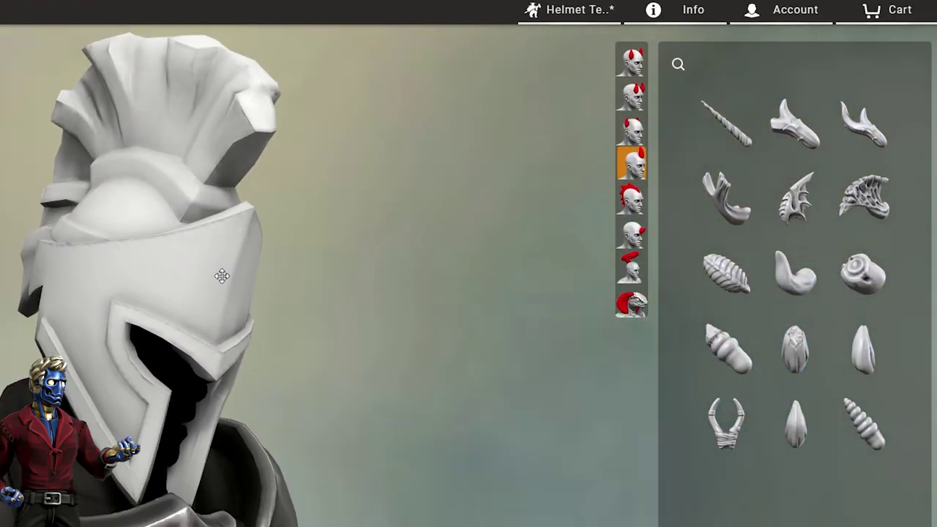
pyautogui.moveTo(236, 334); pyautogui.dragTo(346, 320)
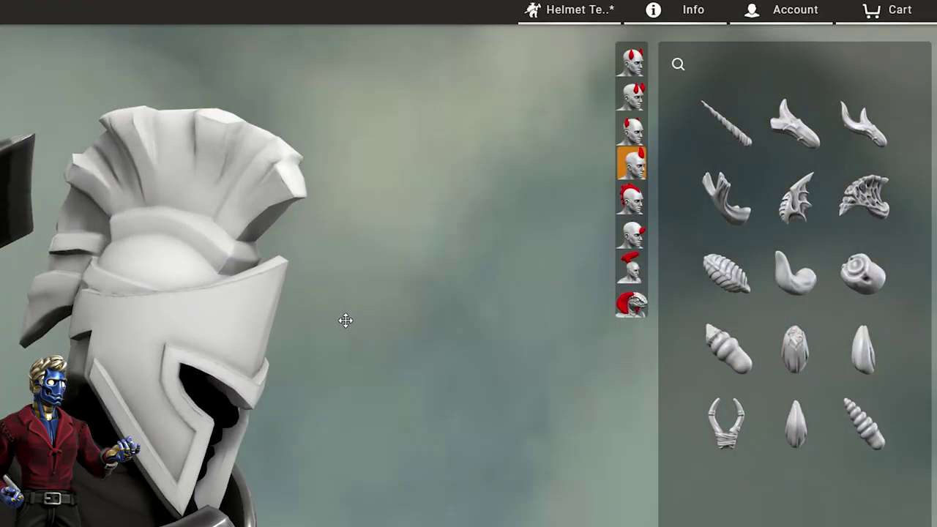
pyautogui.moveTo(510, 297); pyautogui.dragTo(475, 262, button='right')
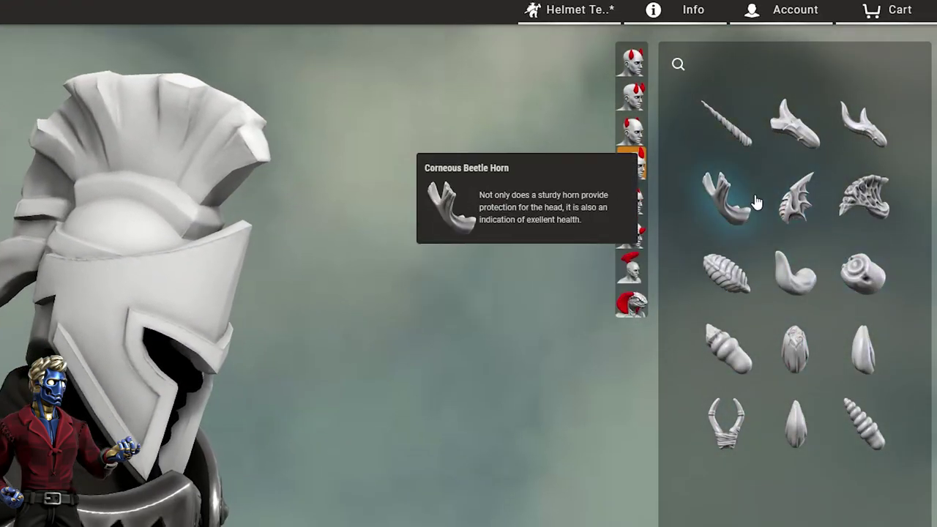
pyautogui.moveTo(466, 250); pyautogui.dragTo(474, 375)
pyautogui.scroll(3, 474, 375)
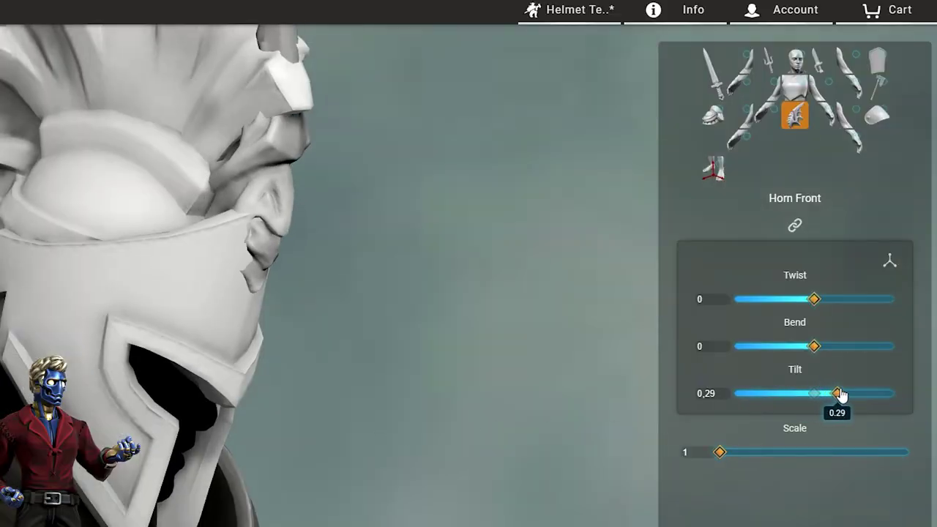
# Step: Set the front horn's tilt to 0.46 and check its fit against the helmet from both sides
pyautogui.moveTo(841, 395); pyautogui.dragTo(852, 394)
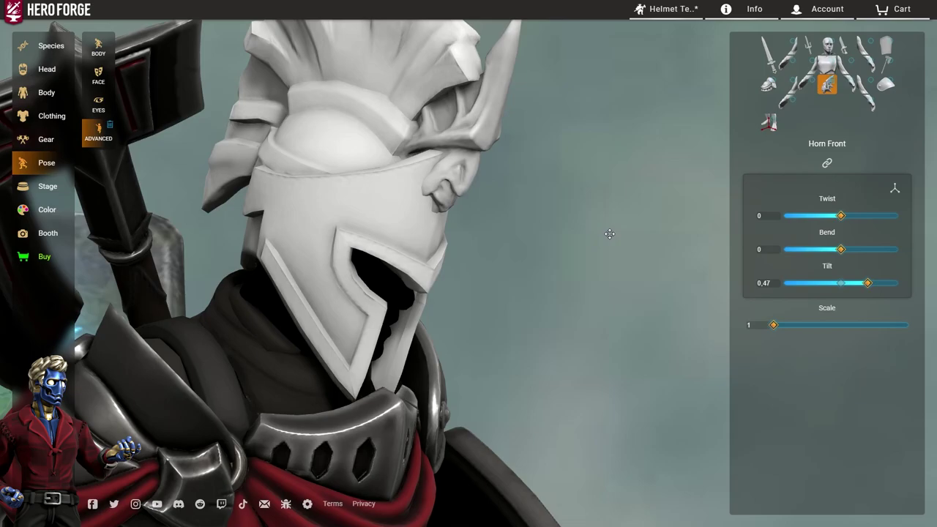
pyautogui.scroll(-4, 609, 234)
pyautogui.moveTo(609, 234); pyautogui.dragTo(505, 227)
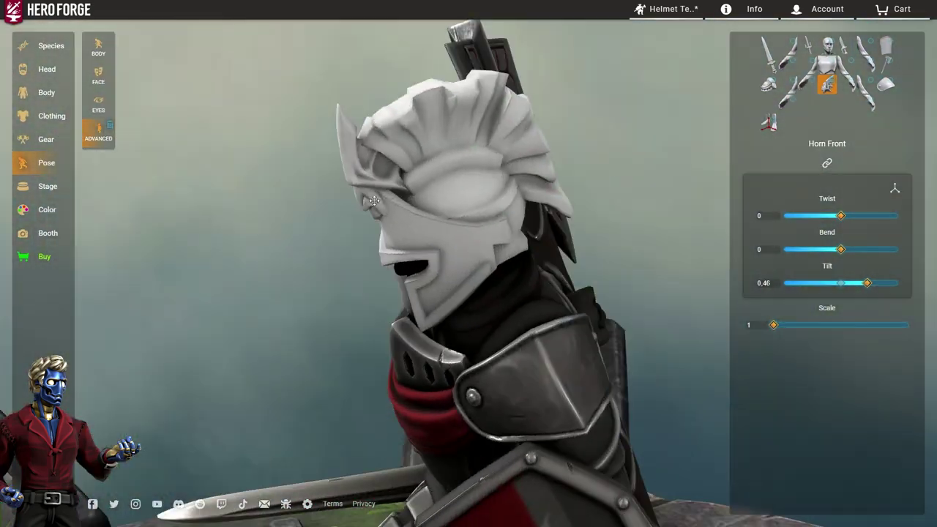
pyautogui.scroll(3, 454, 183)
pyautogui.moveTo(454, 183); pyautogui.dragTo(512, 194)
pyautogui.scroll(-3, 380, 179)
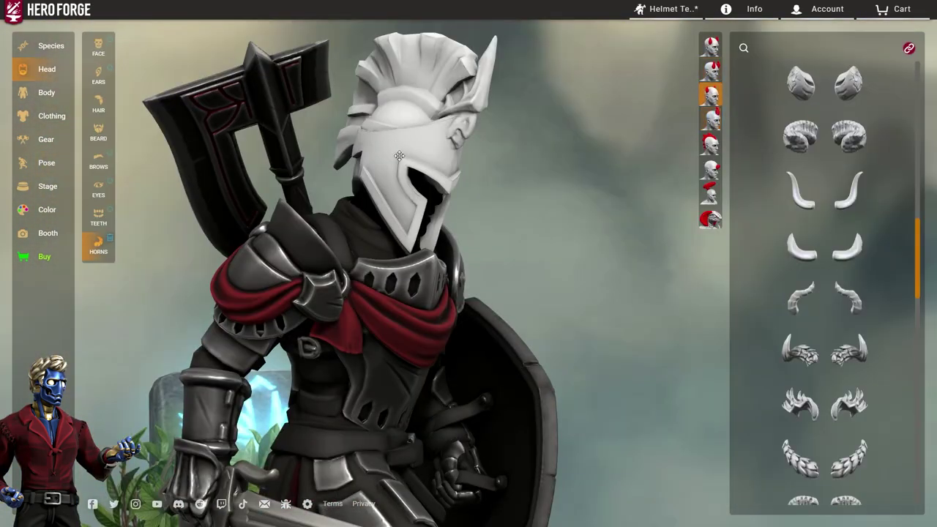
# Step: Add the linked Feathered Horns to the third horn slot as wings on the helmet
pyautogui.scroll(3, 398, 155)
pyautogui.moveTo(399, 156); pyautogui.dragTo(423, 194, button='right')
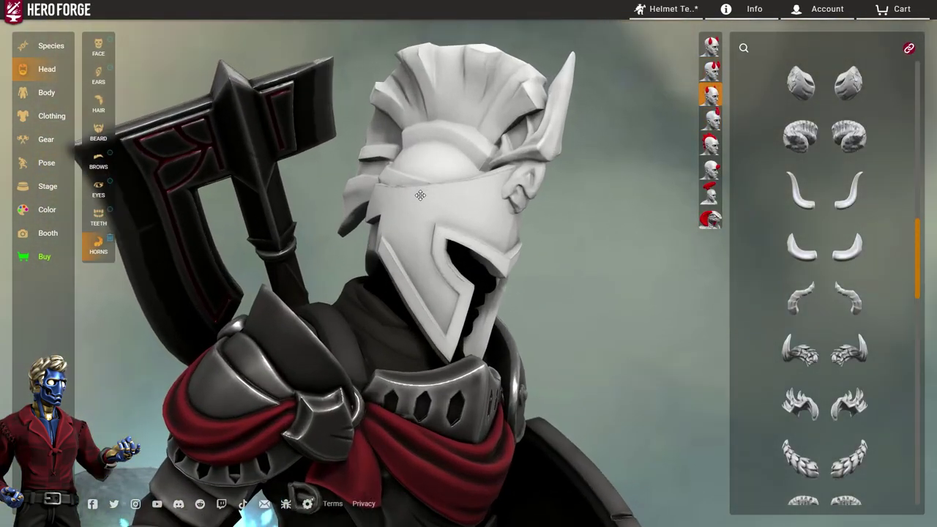
pyautogui.scroll(10, 842, 267)
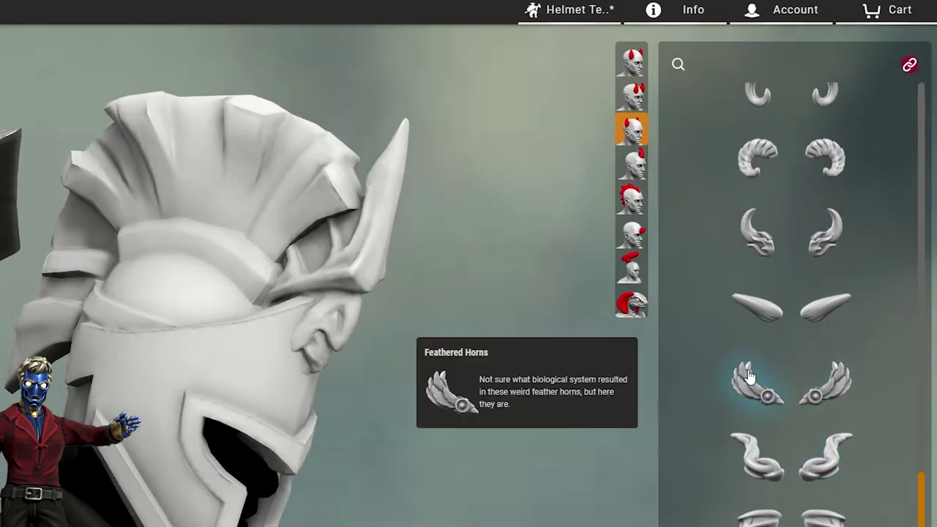
pyautogui.click(751, 507)
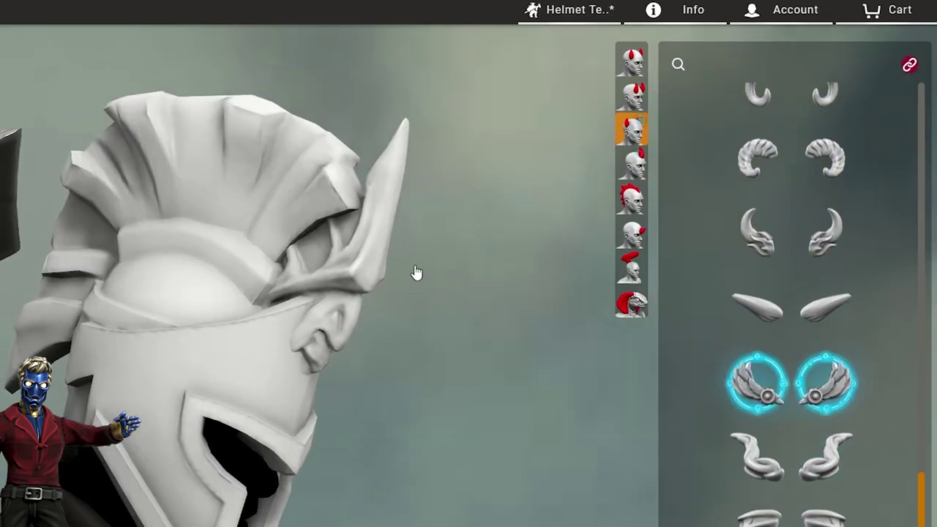
pyautogui.moveTo(249, 222); pyautogui.dragTo(474, 83)
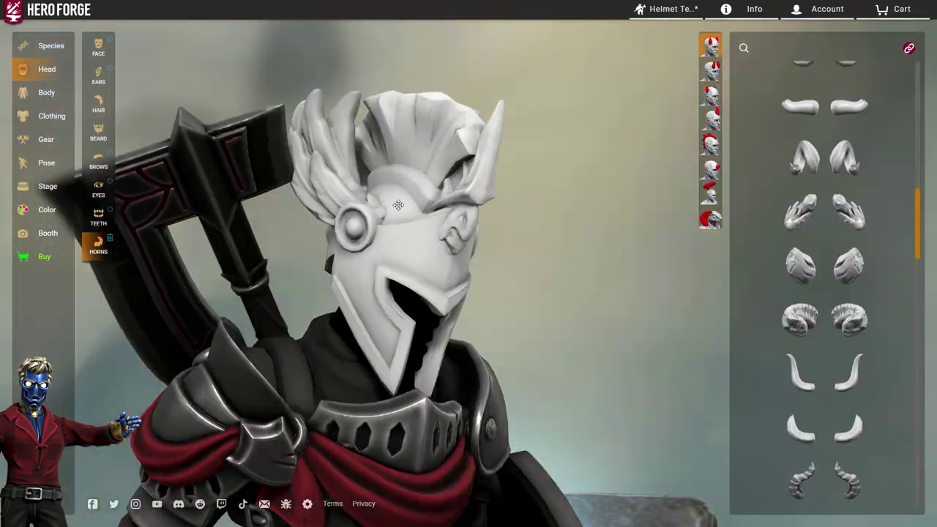
# Step: Browse the paired horns and add the linked Wispy Antennae to the first horn slot of the helmeted knight
pyautogui.scroll(3, 421, 254)
pyautogui.scroll(-10, 850, 335)
pyautogui.scroll(8, 851, 293)
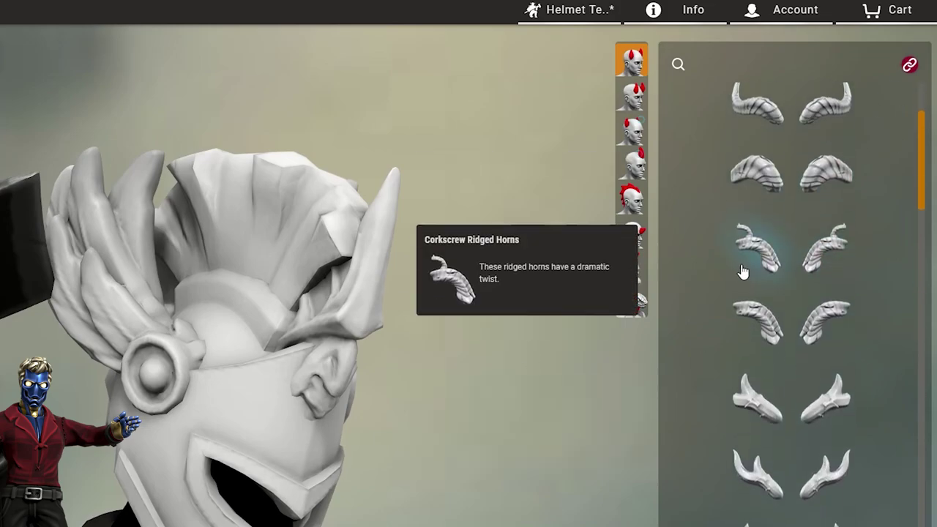
pyautogui.scroll(-5, 743, 271)
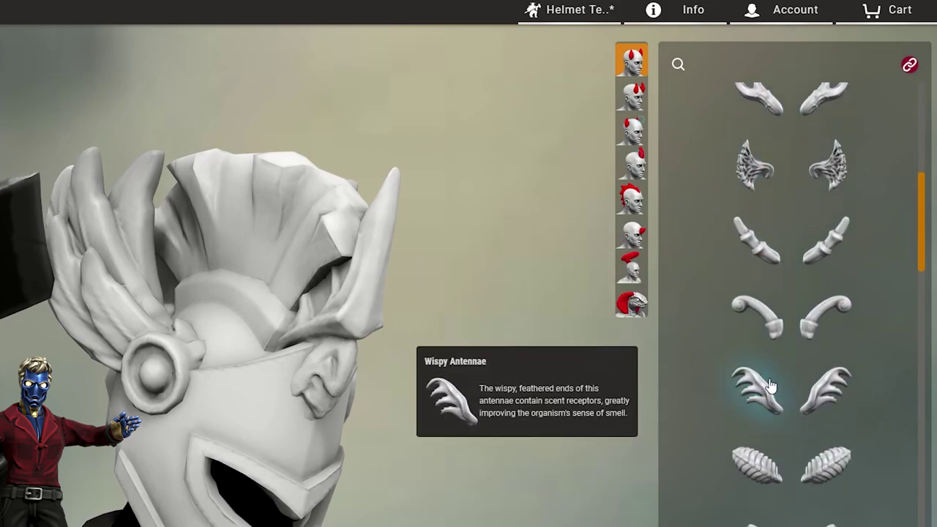
pyautogui.click(768, 386)
# Step: Pose the linked antennae along the helmet's brow with twist -0.37, bend 0.22 and tilt -0.68, checking them from the side
pyautogui.click(46, 163)
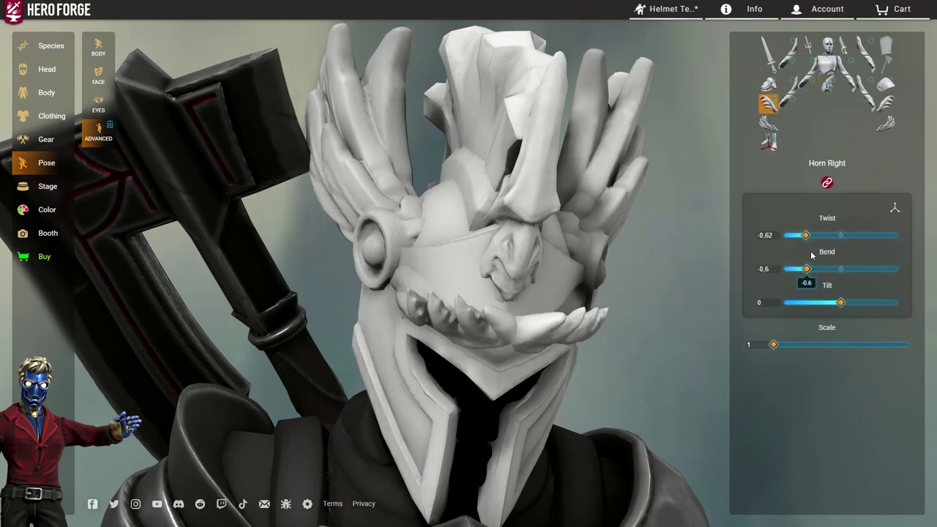
pyautogui.moveTo(841, 302); pyautogui.dragTo(793, 302)
pyautogui.moveTo(512, 381); pyautogui.dragTo(622, 373)
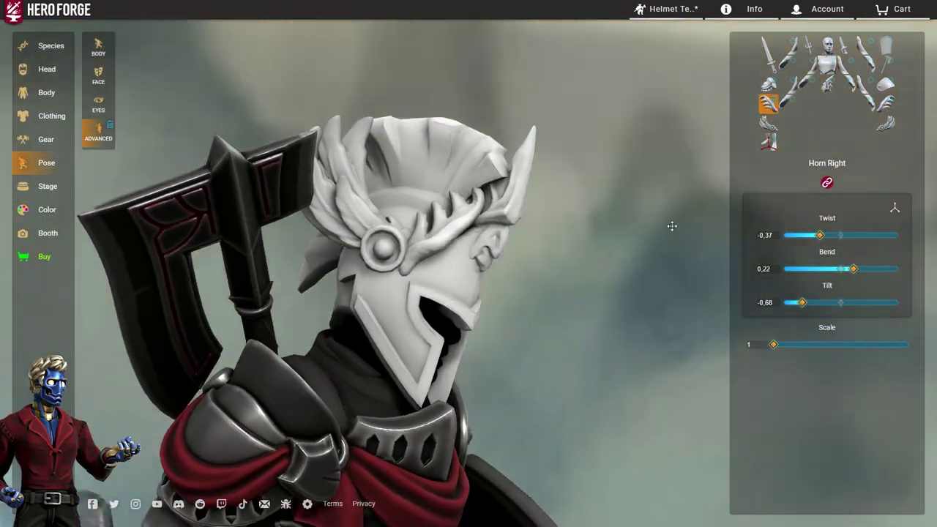
pyautogui.moveTo(671, 224); pyautogui.dragTo(563, 235)
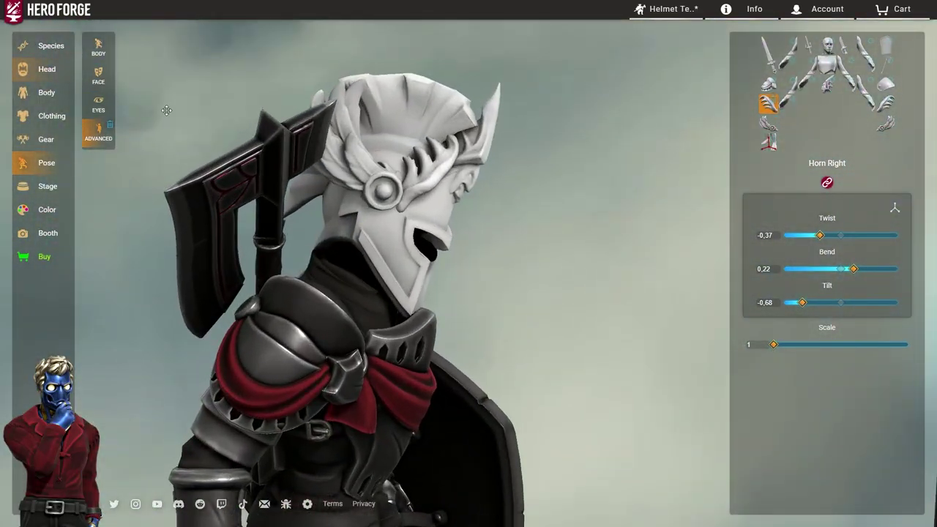
# Step: Remove the antennae, paint the helmet and front horn Iron, and color the crest and feathered wings cloth red
pyautogui.click(43, 68)
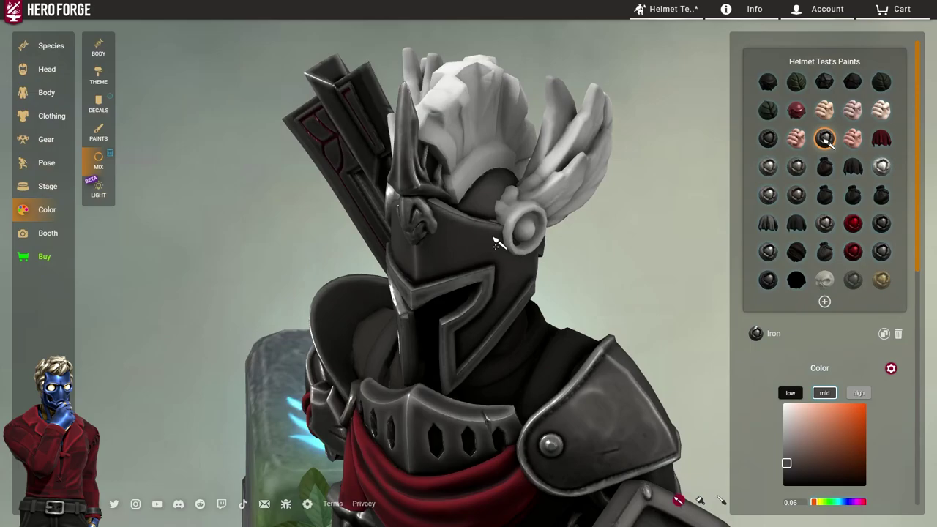
pyautogui.click(880, 139)
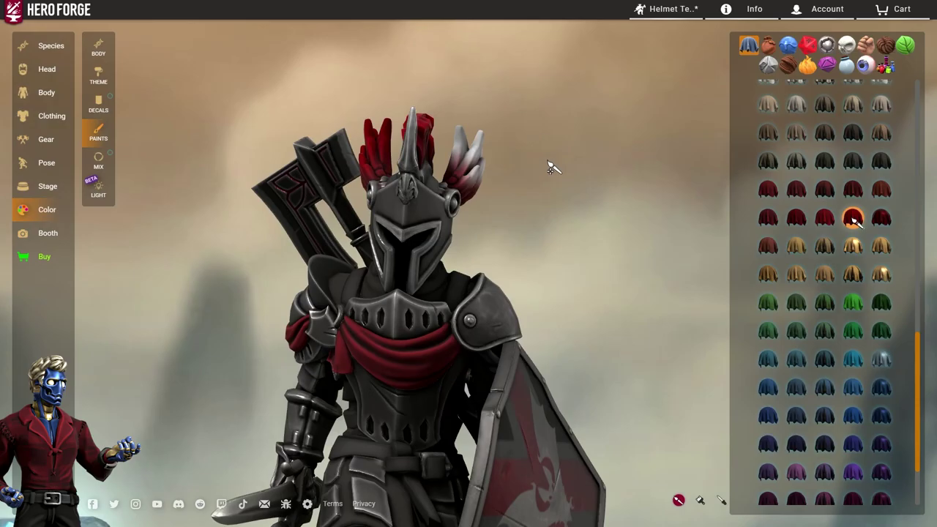
pyautogui.moveTo(549, 162); pyautogui.dragTo(649, 177)
# Step: Clear all horns from the knight's head and paint the exposed white band beneath the helmet's crest Iron
pyautogui.click(42, 70)
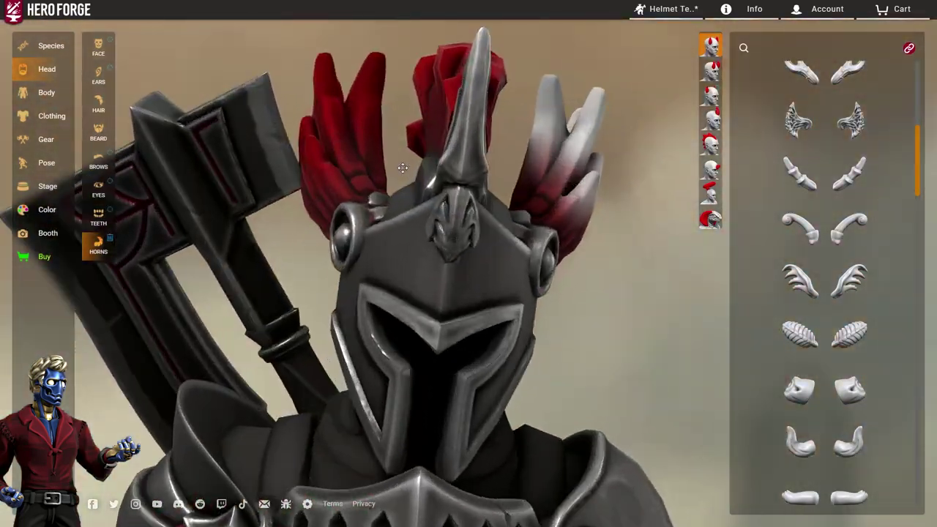
pyautogui.scroll(-4, 505, 182)
pyautogui.moveTo(403, 168); pyautogui.dragTo(138, 252)
pyautogui.scroll(3, 505, 190)
pyautogui.scroll(-3, 391, 205)
pyautogui.scroll(3, 422, 212)
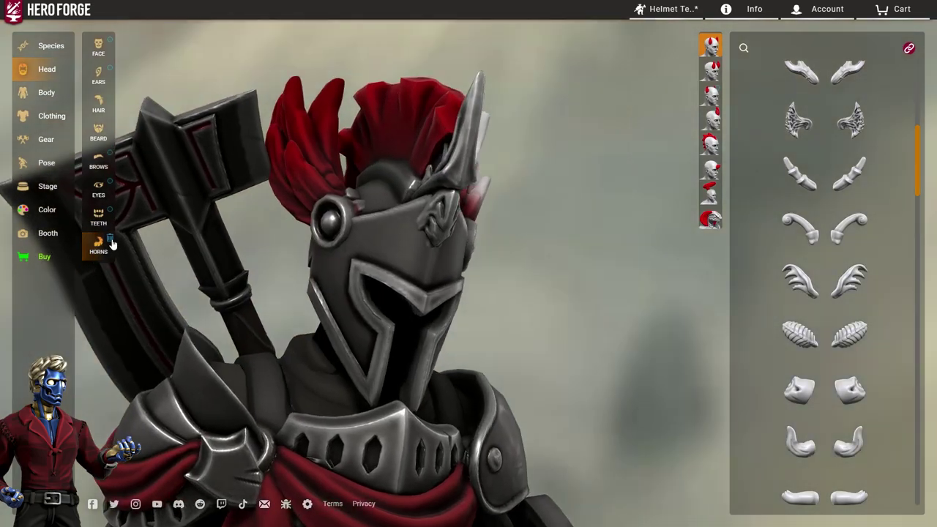
pyautogui.click(112, 240)
pyautogui.moveTo(314, 223); pyautogui.dragTo(400, 237)
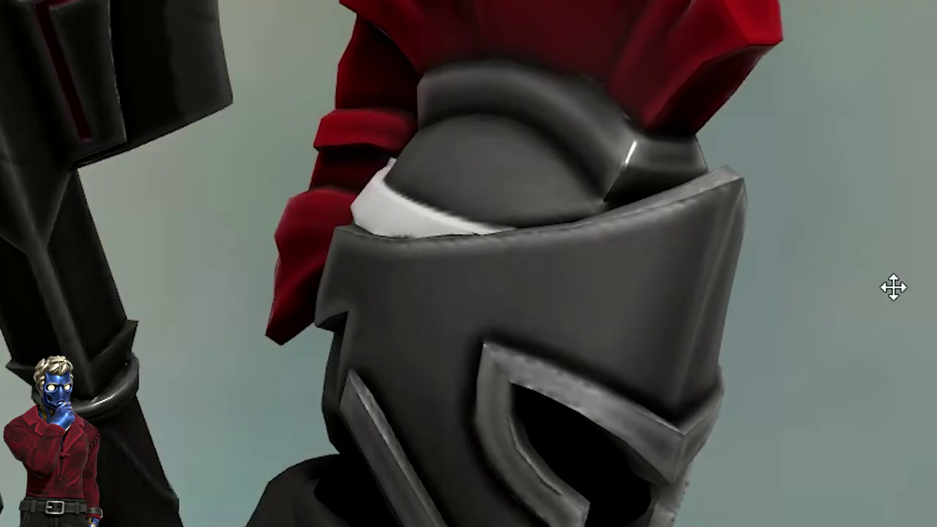
pyautogui.moveTo(919, 291); pyautogui.dragTo(936, 292)
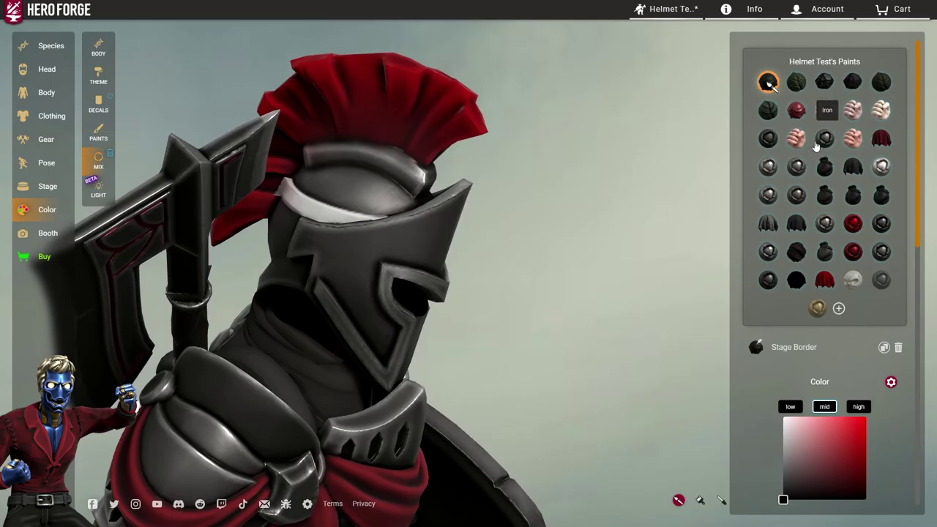
pyautogui.click(824, 138)
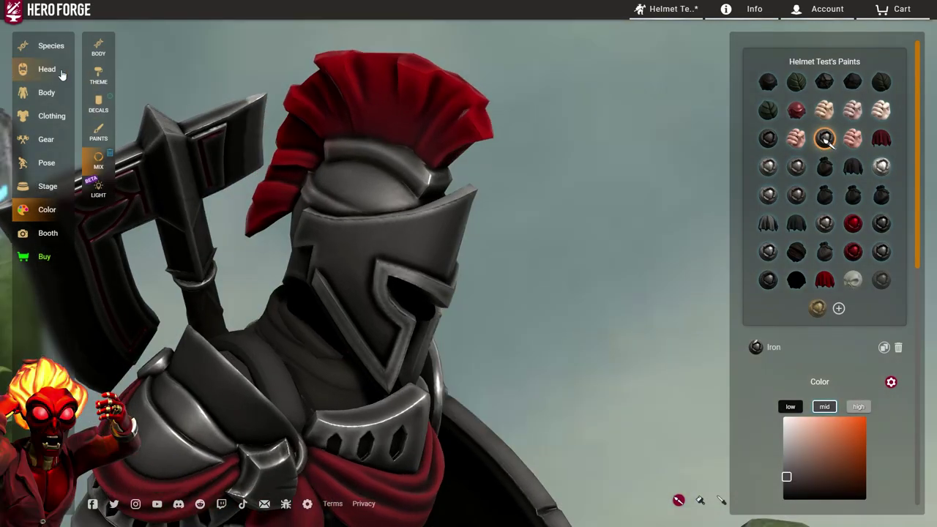
# Step: Restore the removed horns and compare the painted helmet with and without them from both sides
pyautogui.click(57, 71)
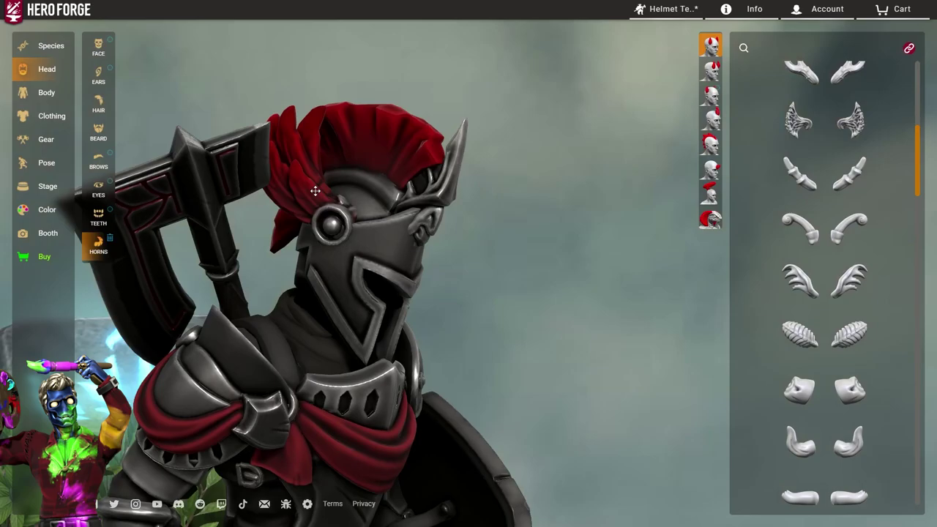
pyautogui.moveTo(315, 191); pyautogui.dragTo(554, 291)
pyautogui.scroll(3, 412, 226)
pyautogui.moveTo(412, 226); pyautogui.dragTo(426, 230)
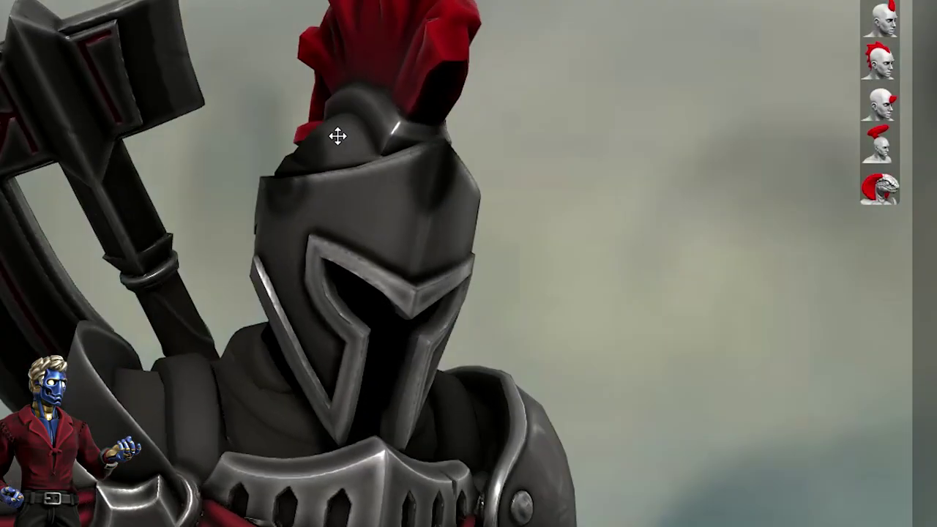
pyautogui.moveTo(337, 135); pyautogui.dragTo(317, 139)
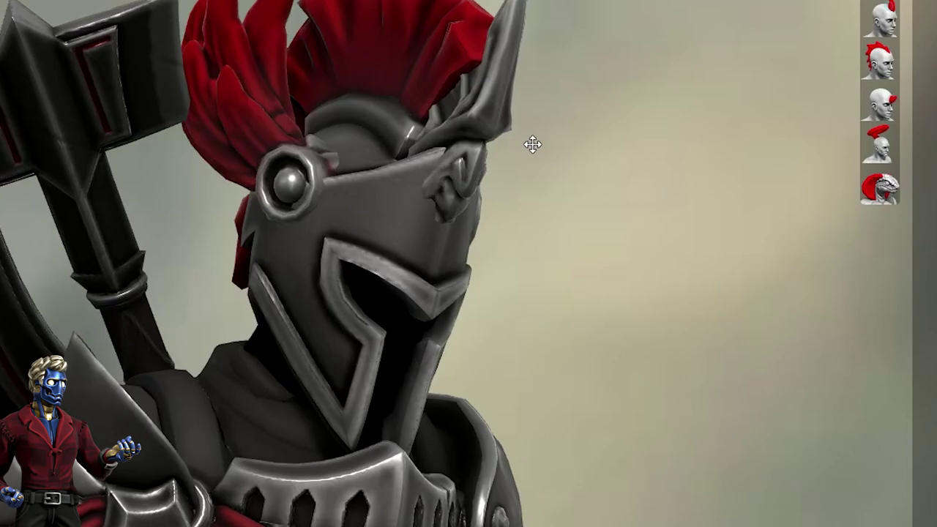
pyautogui.moveTo(531, 144); pyautogui.dragTo(512, 150)
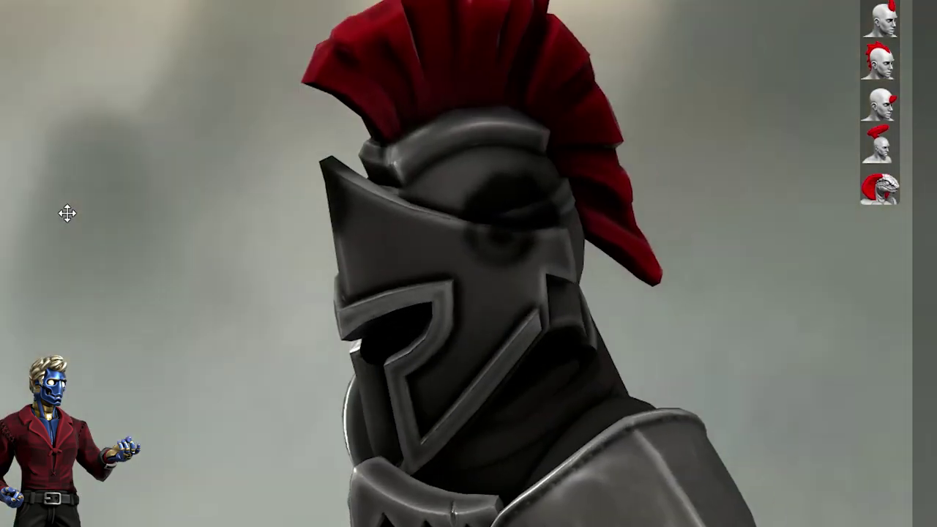
pyautogui.moveTo(67, 211); pyautogui.dragTo(224, 253)
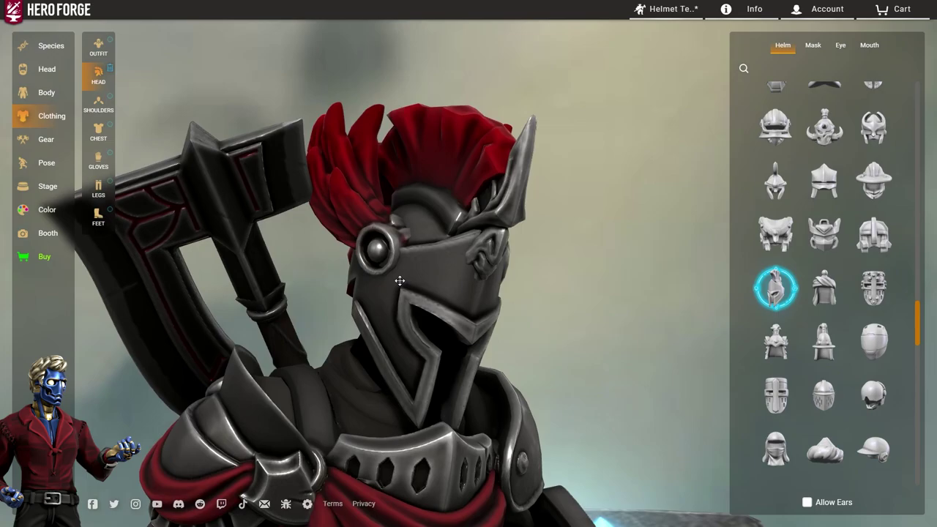
# Step: Swap the crested helmet for the visored helm with ribbed dome and riveted band, keeping the horns on
pyautogui.scroll(3, 812, 293)
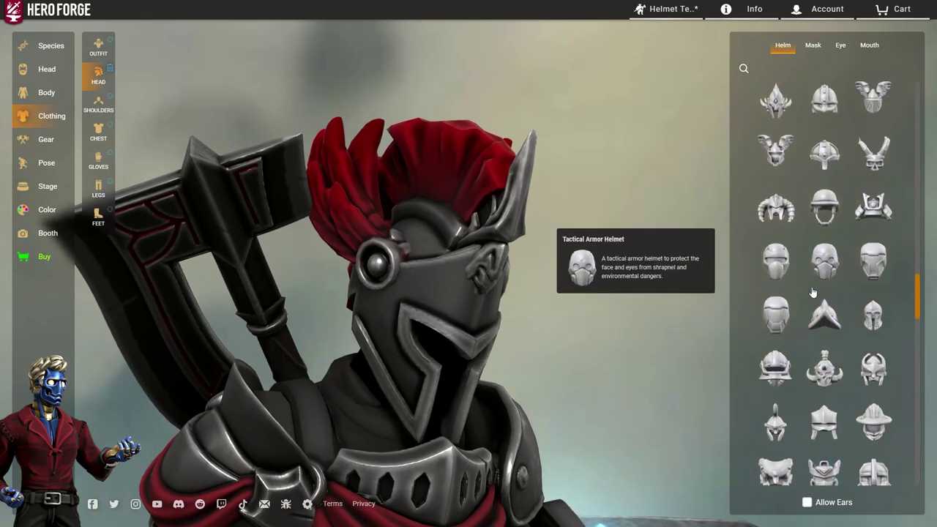
pyautogui.moveTo(532, 217); pyautogui.dragTo(615, 262)
pyautogui.click(777, 371)
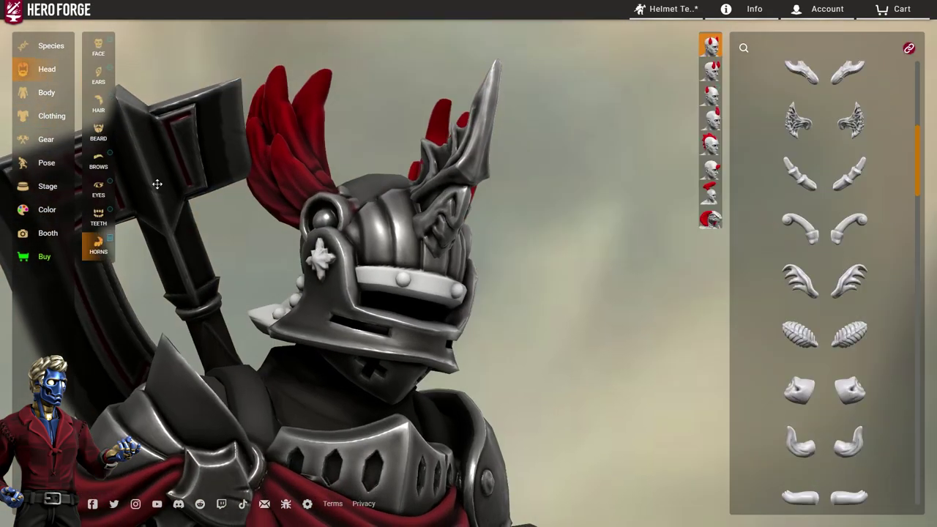
# Step: Remove the single spiked horn from the front of the visored helm and view the remaining red wings
pyautogui.moveTo(156, 184); pyautogui.dragTo(384, 219)
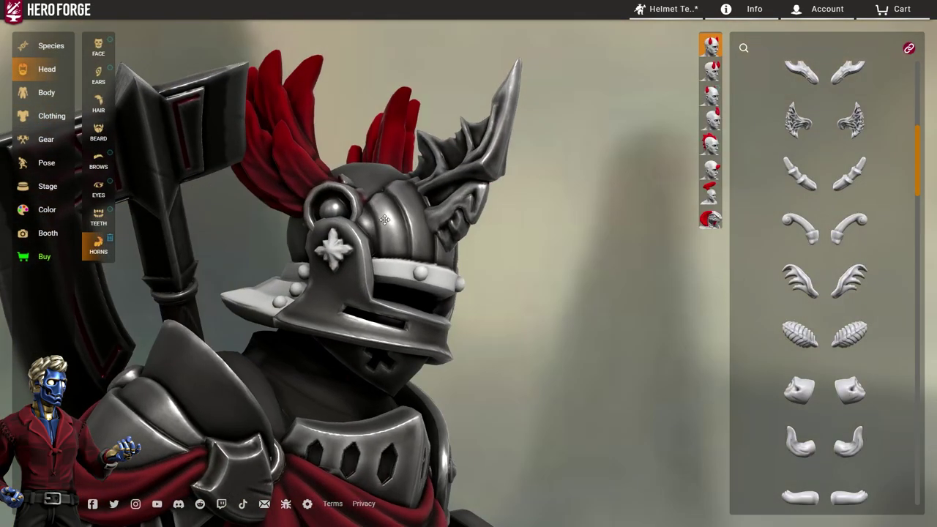
pyautogui.click(827, 144)
pyautogui.moveTo(651, 147); pyautogui.dragTo(197, 127)
pyautogui.scroll(-3, 436, 205)
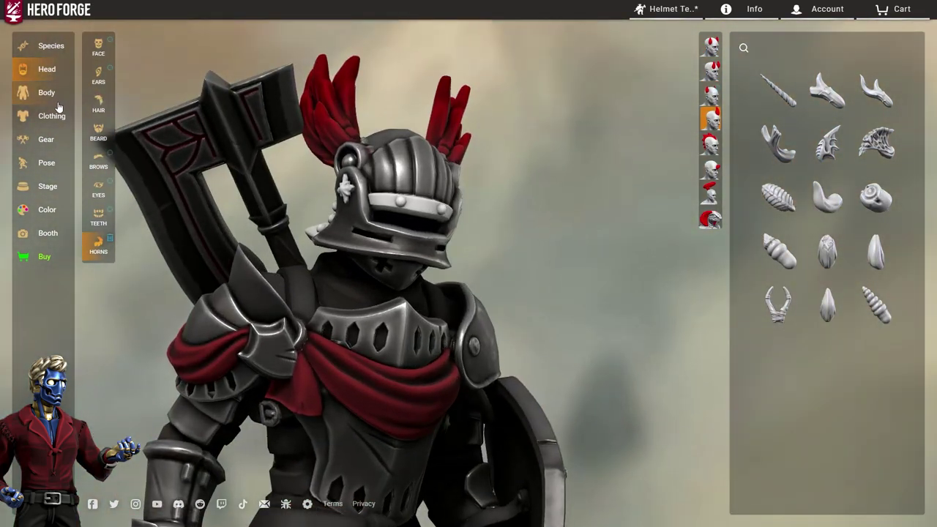
# Step: Undo the visored helm and horn removal, and put the pointed full-face helm with the brow diamond on the knight
pyautogui.moveTo(326, 197); pyautogui.dragTo(378, 212)
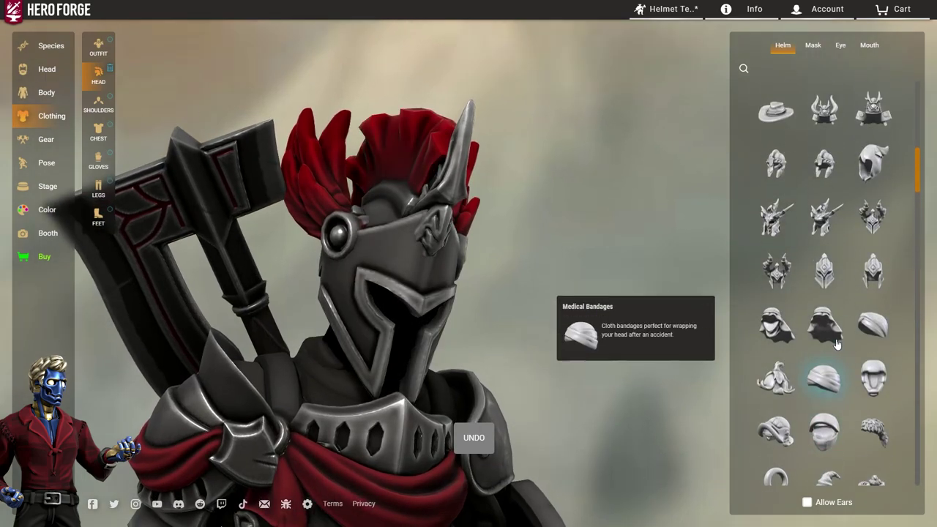
pyautogui.scroll(-3, 834, 336)
pyautogui.click(799, 275)
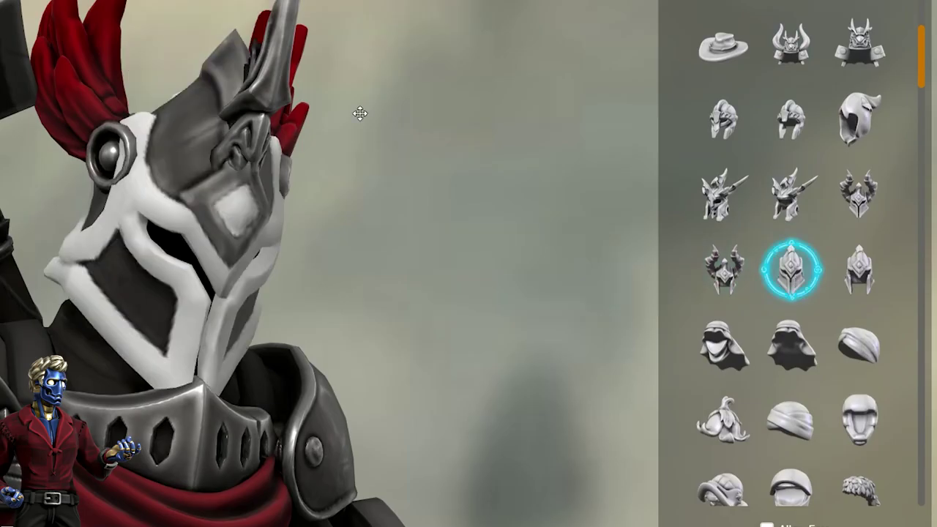
pyautogui.moveTo(359, 101)
pyautogui.mouseDown()
pyautogui.moveTo(161, 108)
pyautogui.moveTo(351, 106)
pyautogui.mouseUp()
# Step: Remove the red feathered wings from the third horn slot and inspect the pointed helm from the side
pyautogui.click(47, 70)
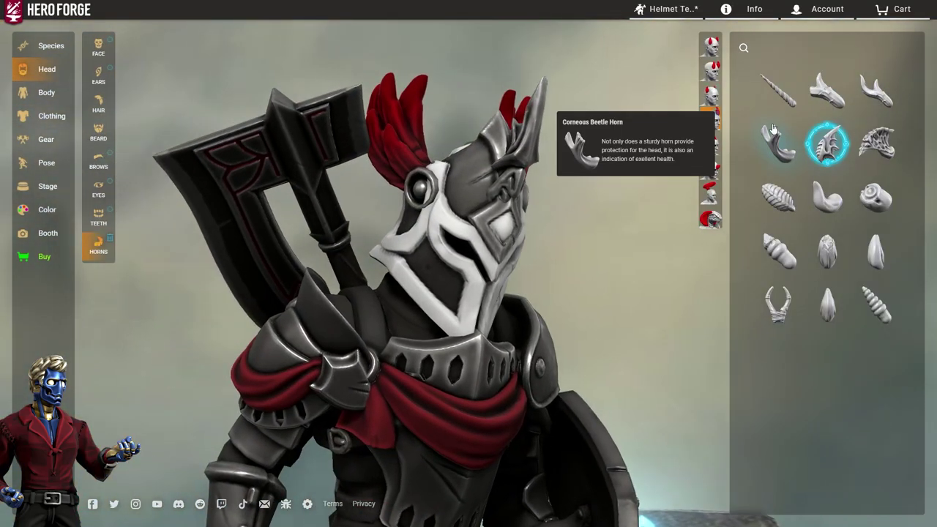
pyautogui.click(709, 95)
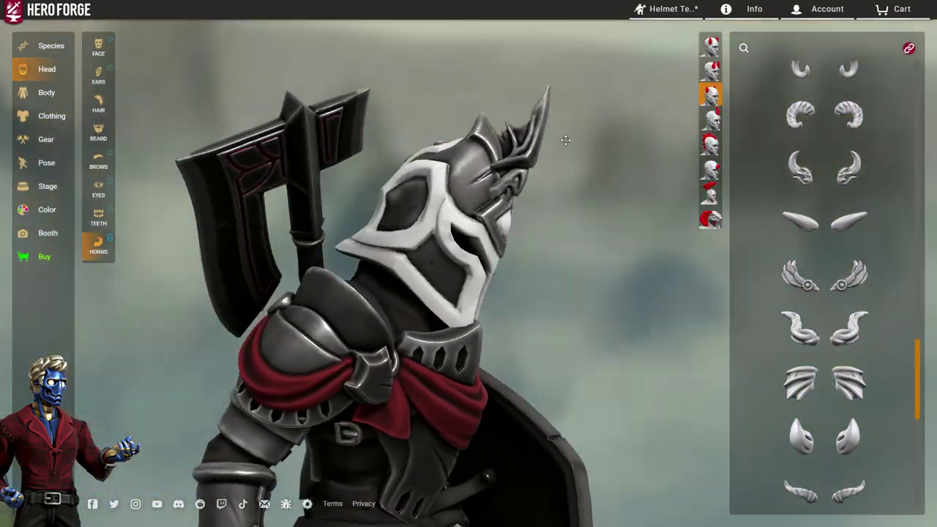
pyautogui.scroll(5, 565, 140)
pyautogui.moveTo(577, 191); pyautogui.dragTo(569, 151)
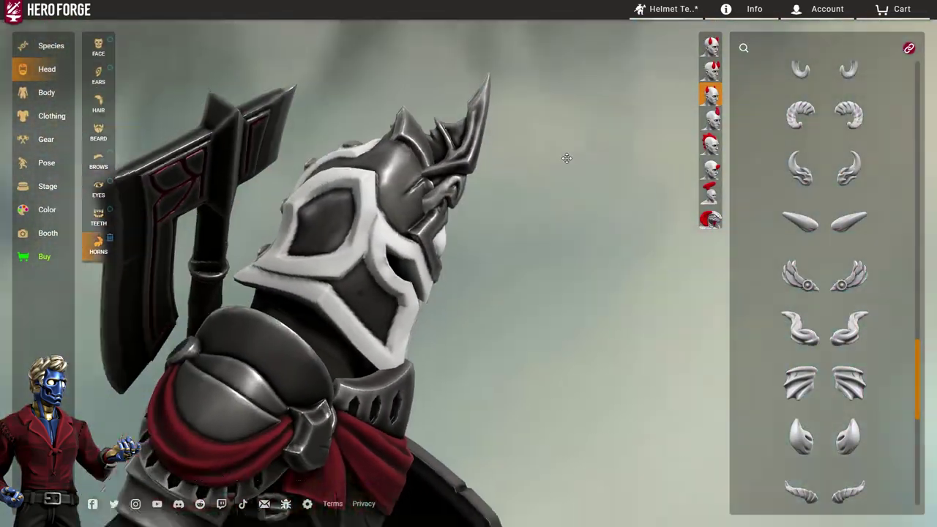
# Step: Add the Plated Head Fin to the fifth horn slot and set its tilt to 0.62 behind the front horn
pyautogui.click(708, 143)
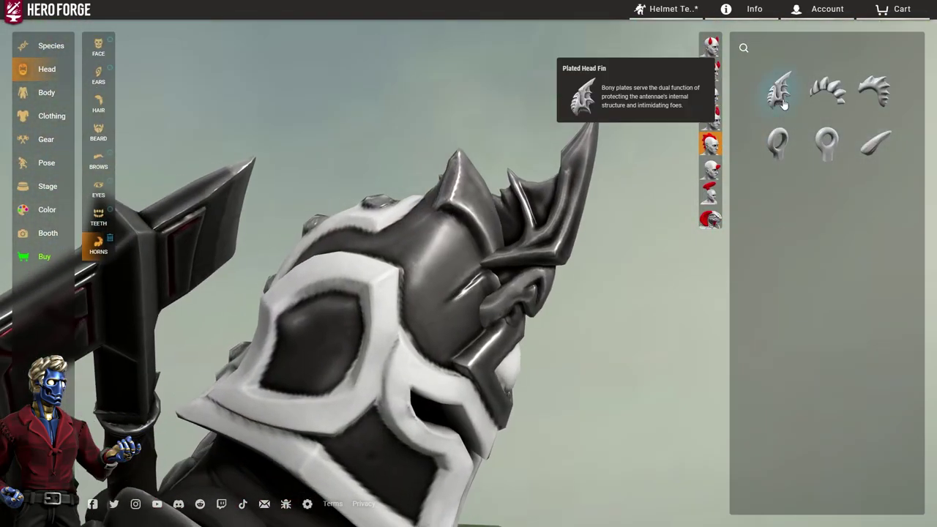
pyautogui.moveTo(654, 131); pyautogui.dragTo(557, 212)
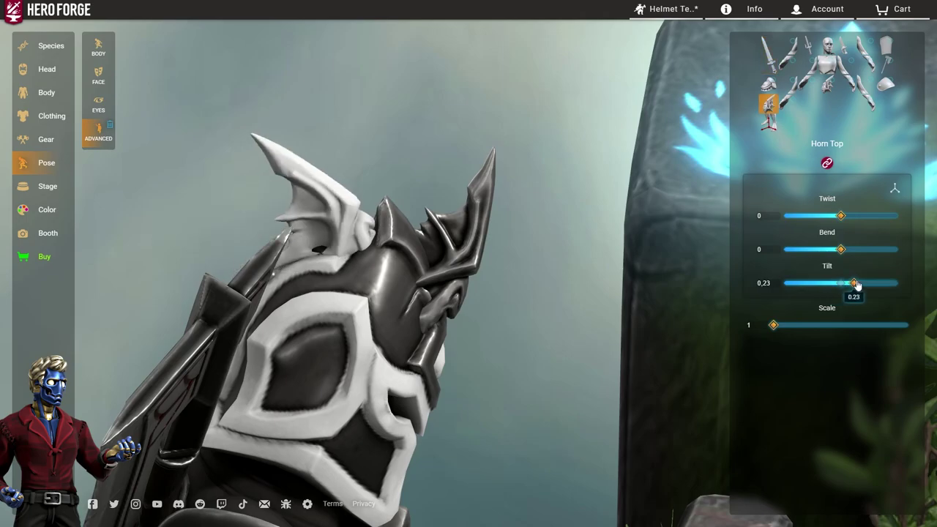
pyautogui.moveTo(483, 192); pyautogui.dragTo(203, 132)
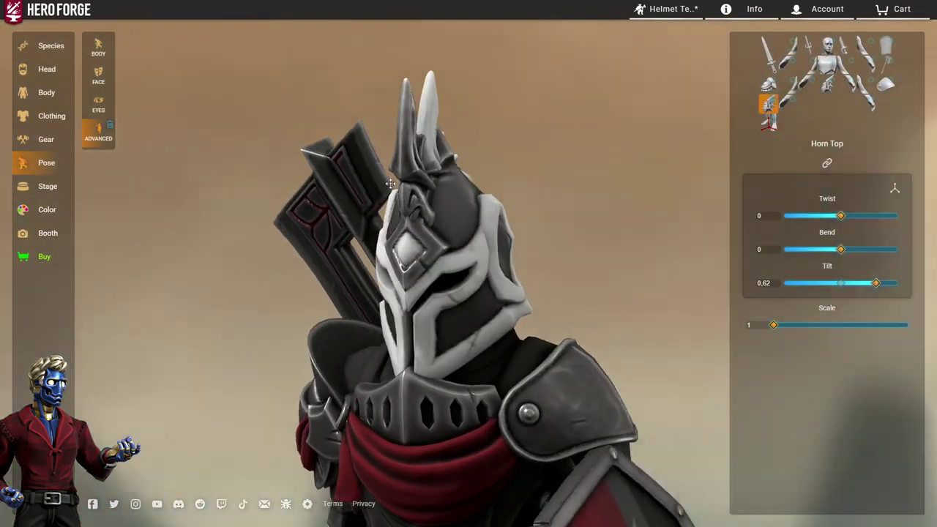
# Step: Add the third pair of linked horns, curved and upturned, to the first horn slot on the helm's sides
pyautogui.click(65, 75)
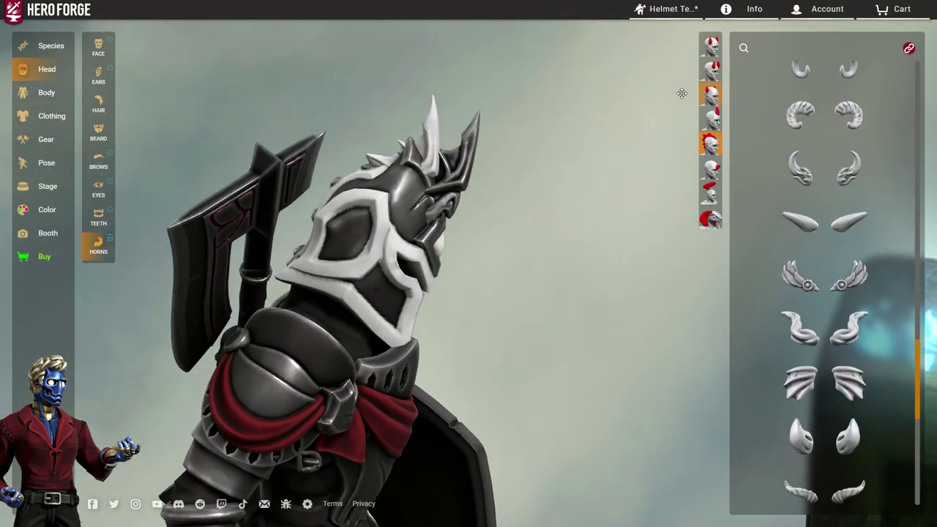
pyautogui.moveTo(681, 93); pyautogui.dragTo(493, 120)
pyautogui.scroll(-3, 853, 174)
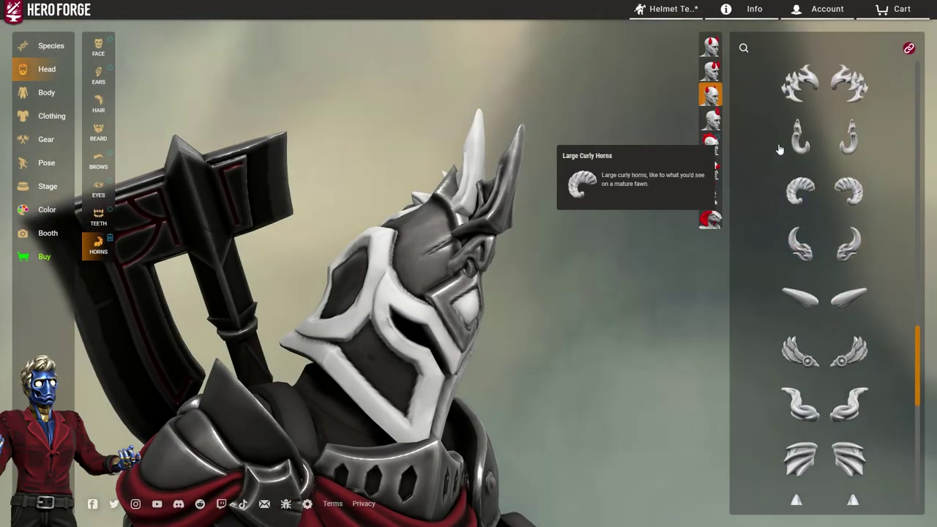
pyautogui.click(710, 46)
pyautogui.click(816, 210)
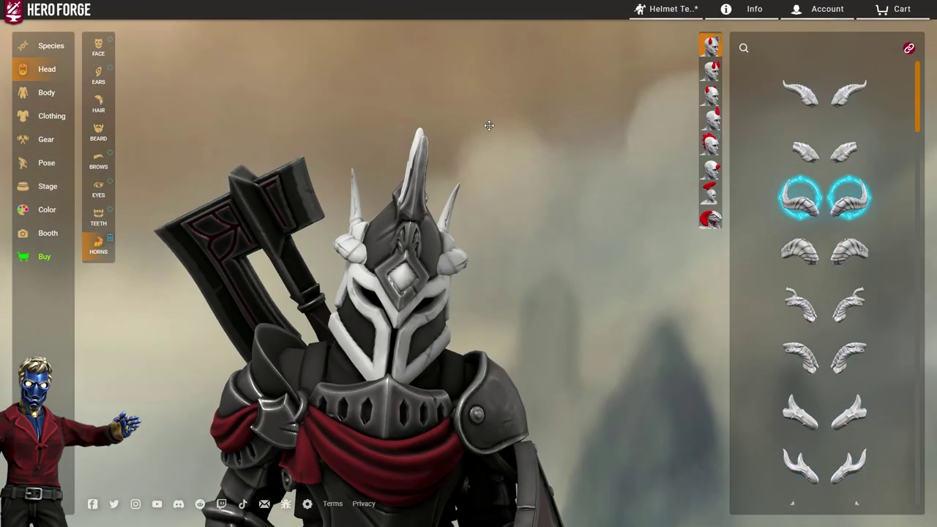
# Step: Add the Wispy Antennae to the second horn slot on the pointed full-face helm
pyautogui.scroll(-4, 888, 347)
pyautogui.scroll(-3, 842, 213)
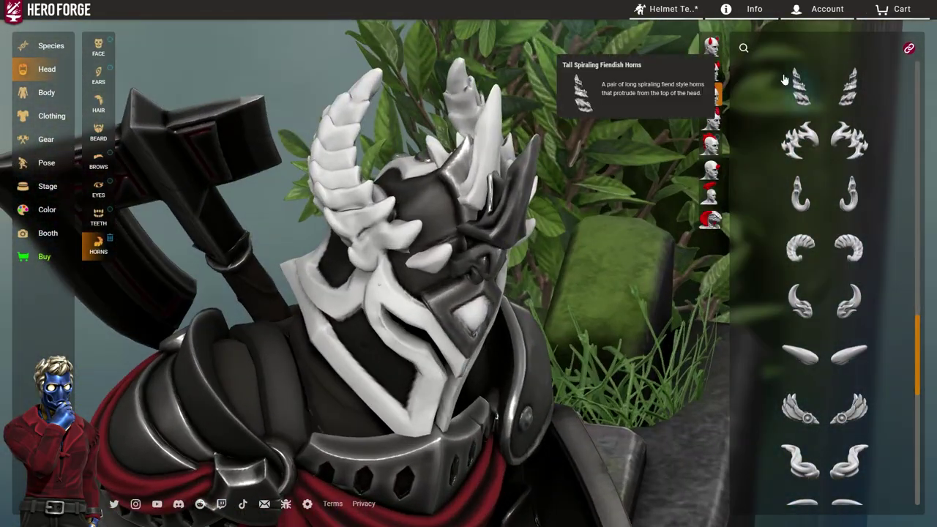
pyautogui.scroll(-3, 796, 328)
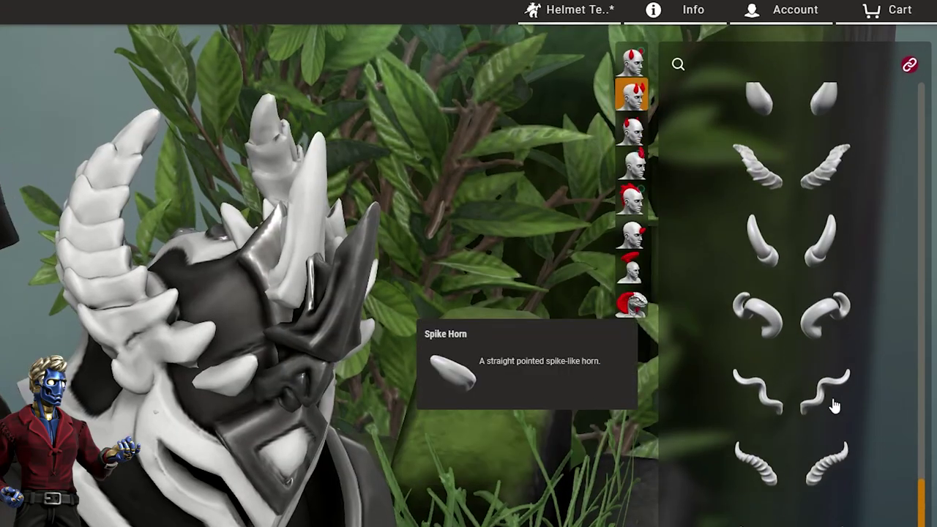
pyautogui.scroll(5, 834, 406)
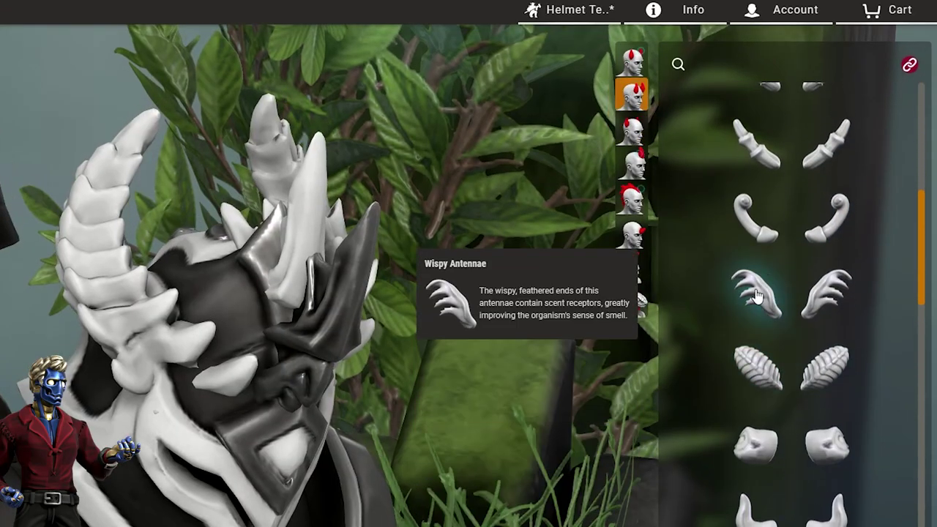
pyautogui.click(761, 293)
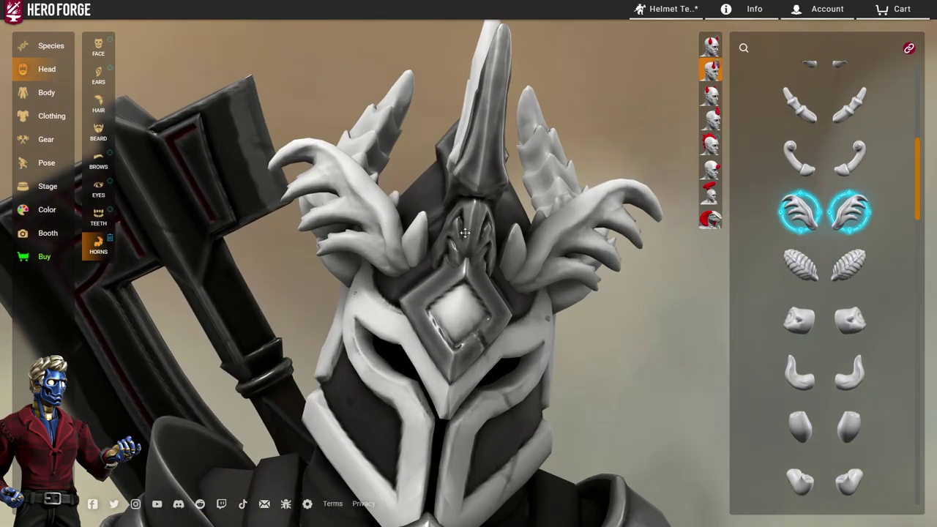
# Step: Pose the linked front horns with twist -0.44, bend 0.16 and tilt 0.52 so their tips poke through the helm's cheeks
pyautogui.moveTo(465, 233); pyautogui.dragTo(495, 171)
pyautogui.click(52, 163)
pyautogui.click(98, 141)
pyautogui.click(772, 126)
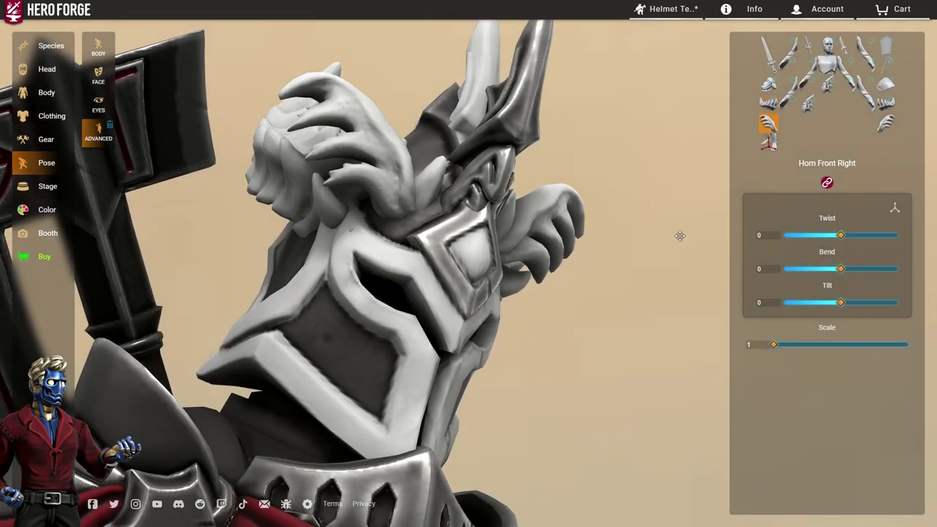
pyautogui.moveTo(827, 235)
pyautogui.mouseDown()
pyautogui.moveTo(850, 233)
pyautogui.moveTo(828, 229)
pyautogui.mouseUp()
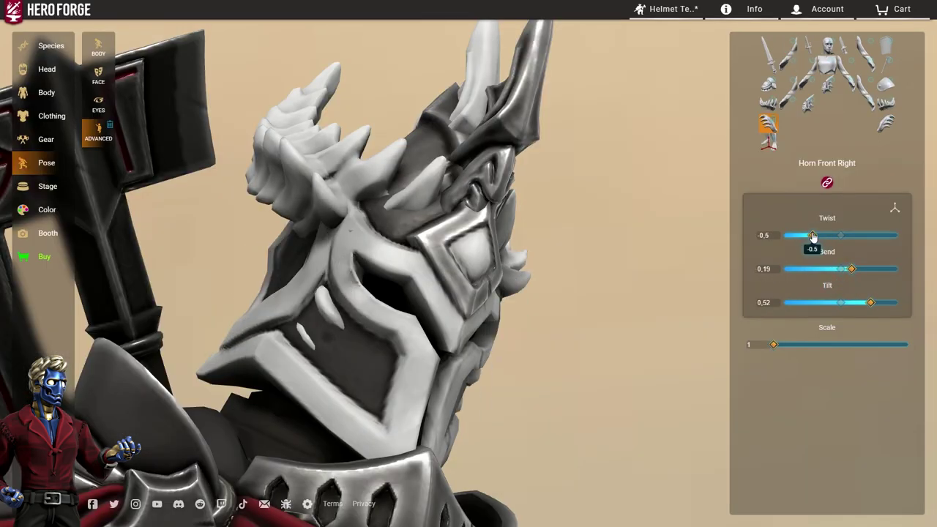
pyautogui.moveTo(659, 300); pyautogui.dragTo(893, 319)
pyautogui.scroll(2, 717, 321)
pyautogui.moveTo(706, 265); pyautogui.dragTo(454, 262)
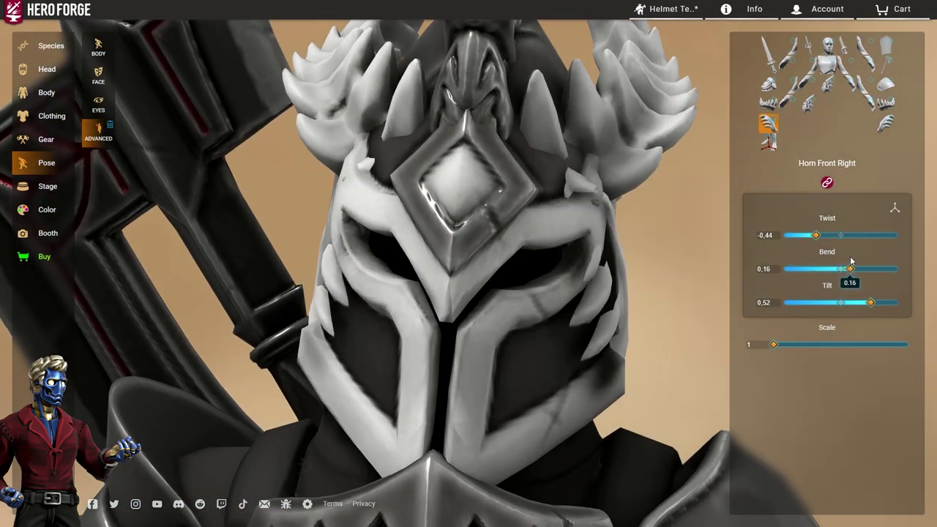
pyautogui.moveTo(527, 312); pyautogui.dragTo(401, 296)
pyautogui.scroll(-3, 427, 309)
pyautogui.scroll(5, 441, 308)
pyautogui.moveTo(505, 304); pyautogui.dragTo(442, 294)
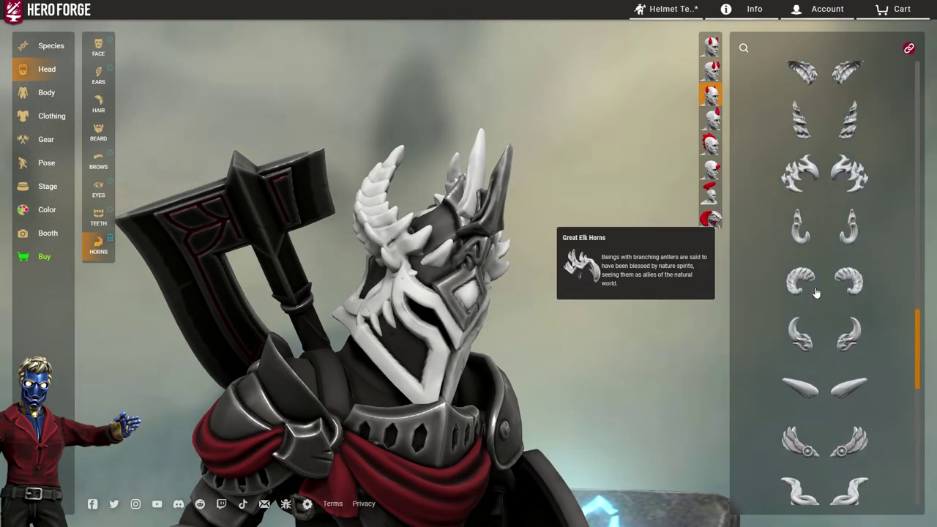
# Step: Try the feathered wings in the third horn slot and replace them with a second pair of Wispy Antennae
pyautogui.scroll(-1, 817, 289)
pyautogui.click(786, 361)
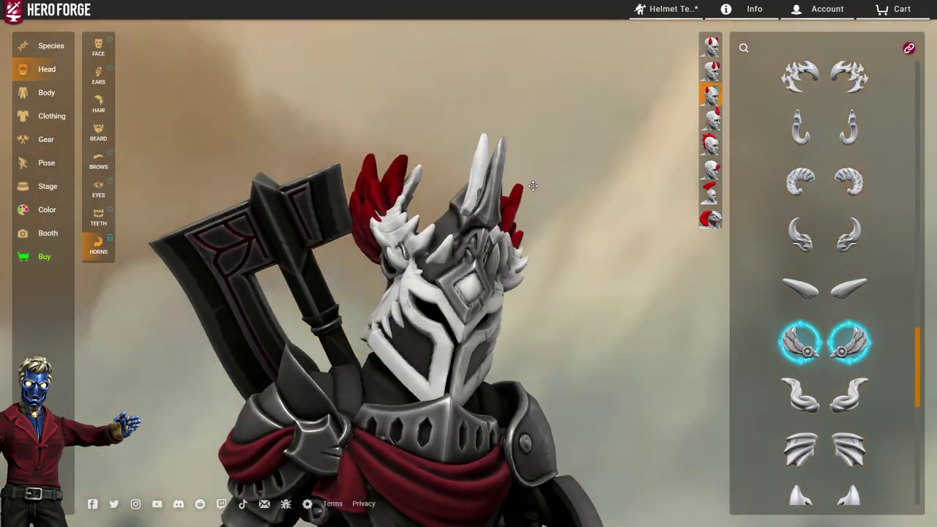
pyautogui.scroll(13, 832, 322)
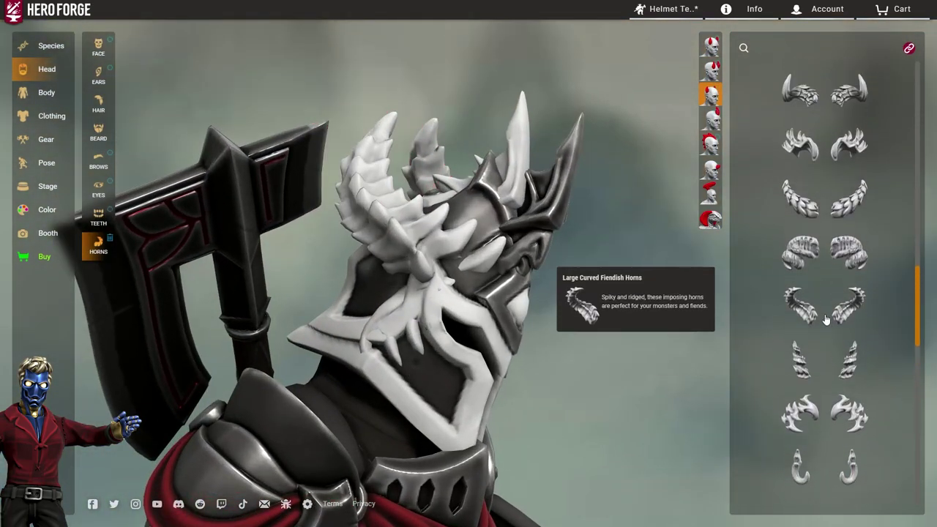
pyautogui.scroll(4, 829, 332)
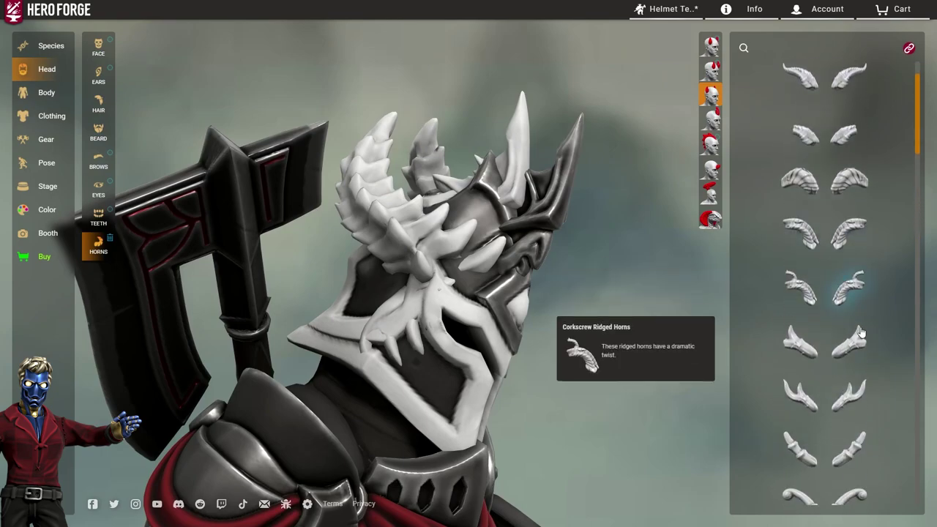
pyautogui.click(800, 411)
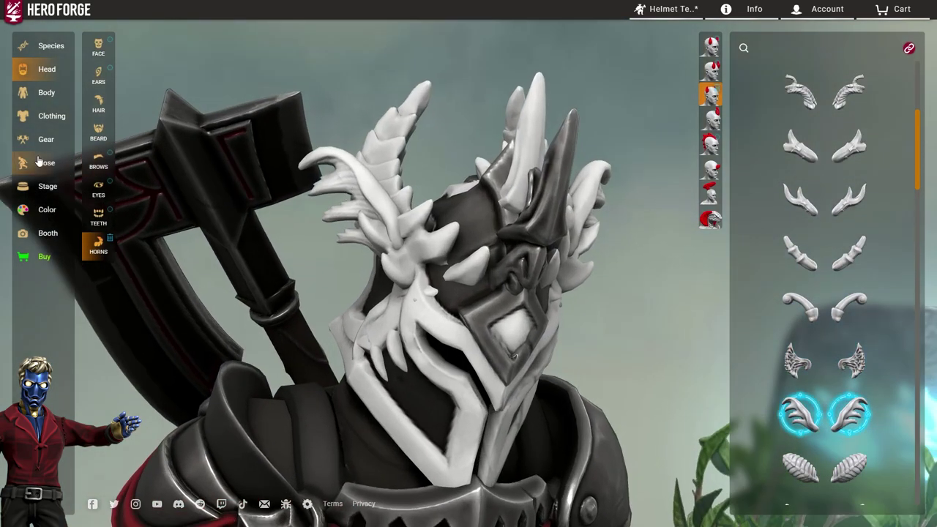
# Step: Pose the linked back horns with twist -0.88 and bend -0.63 so they wrap across the helm's brow
pyautogui.click(38, 161)
pyautogui.scroll(3, 575, 181)
pyautogui.click(796, 125)
pyautogui.moveTo(574, 168); pyautogui.dragTo(483, 164)
pyautogui.moveTo(840, 235); pyautogui.dragTo(808, 235)
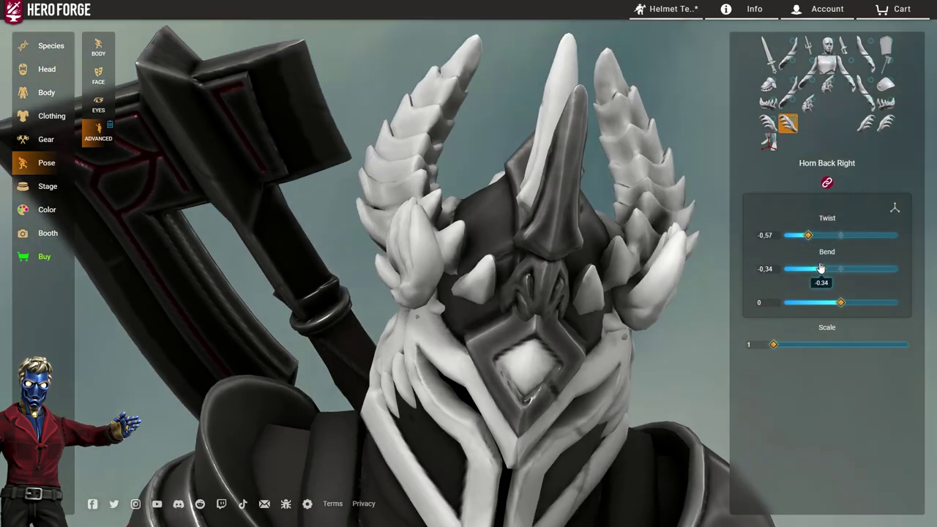
pyautogui.moveTo(819, 268); pyautogui.dragTo(793, 237)
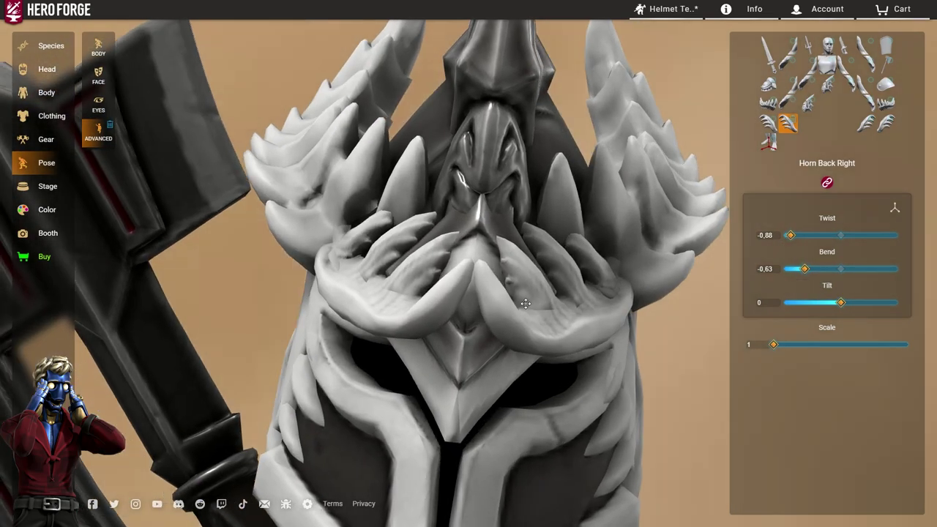
# Step: Fill the white helm parts and horns with the Iron paint to match the knight's armor
pyautogui.moveTo(524, 299); pyautogui.dragTo(555, 322)
pyautogui.scroll(-5, 543, 297)
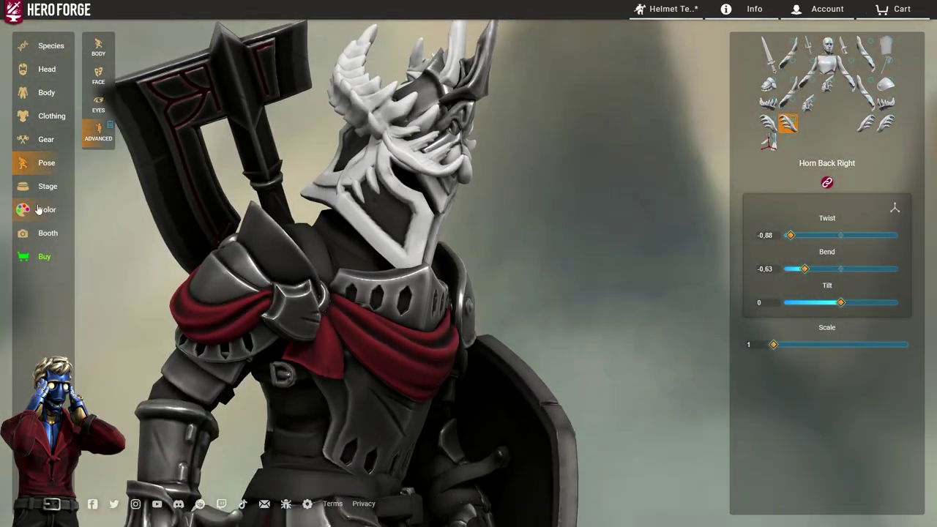
pyautogui.click(38, 210)
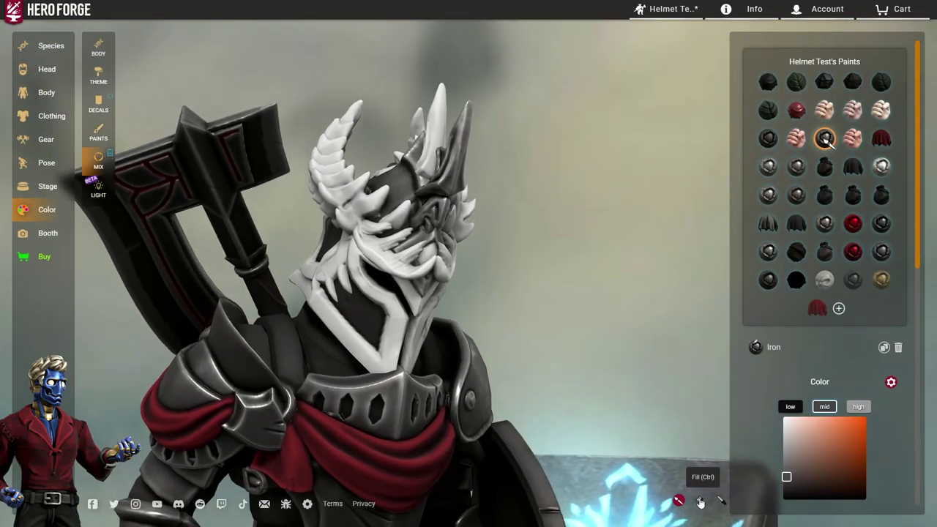
pyautogui.click(700, 502)
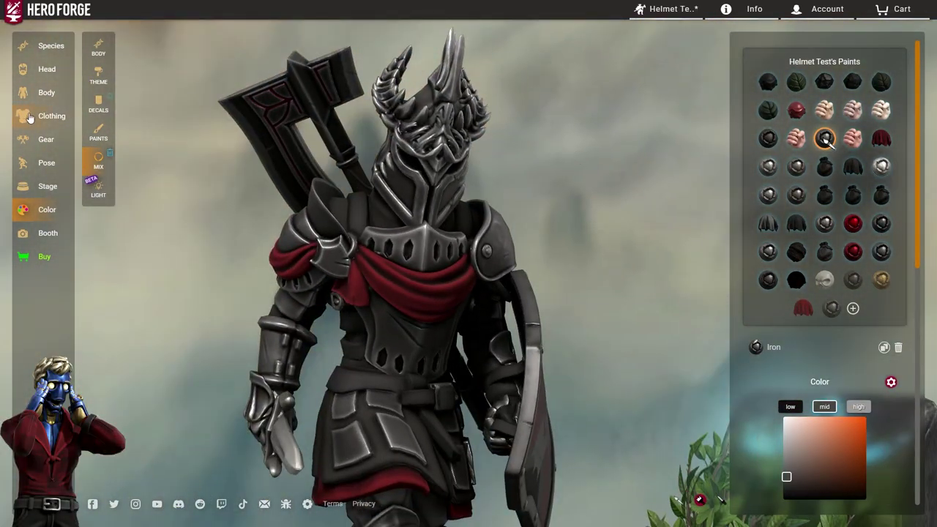
# Step: Inspect the iron horned helm on the knight from the front and both sides
pyautogui.click(43, 70)
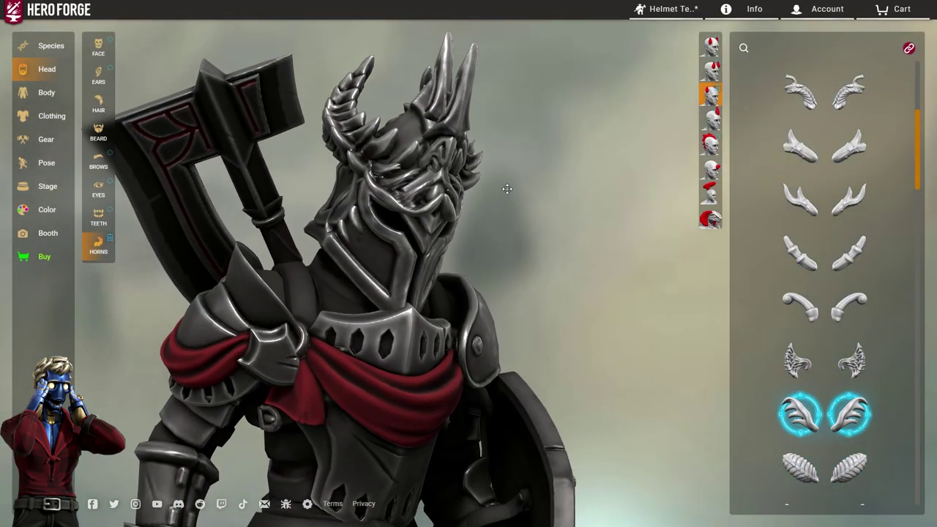
pyautogui.scroll(-3, 442, 198)
pyautogui.moveTo(508, 189); pyautogui.dragTo(484, 198)
pyautogui.scroll(3, 495, 224)
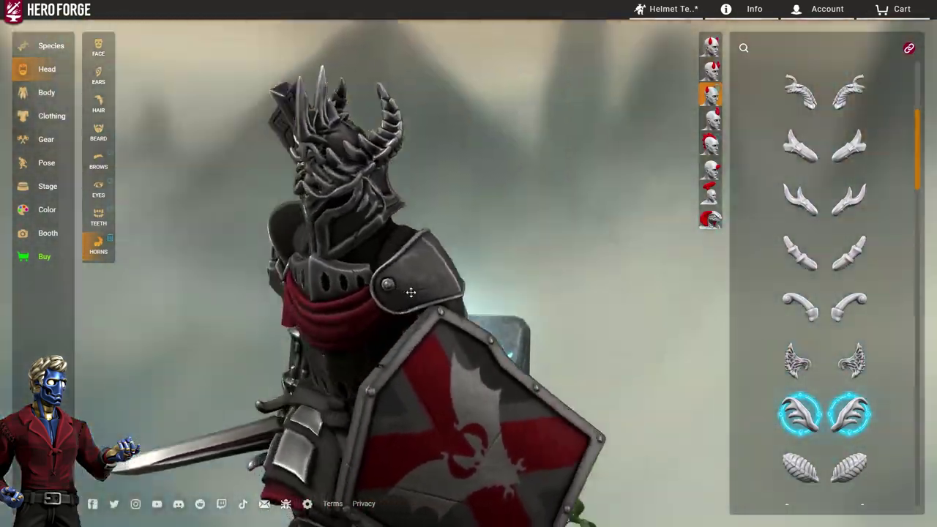
pyautogui.moveTo(411, 292); pyautogui.dragTo(529, 286)
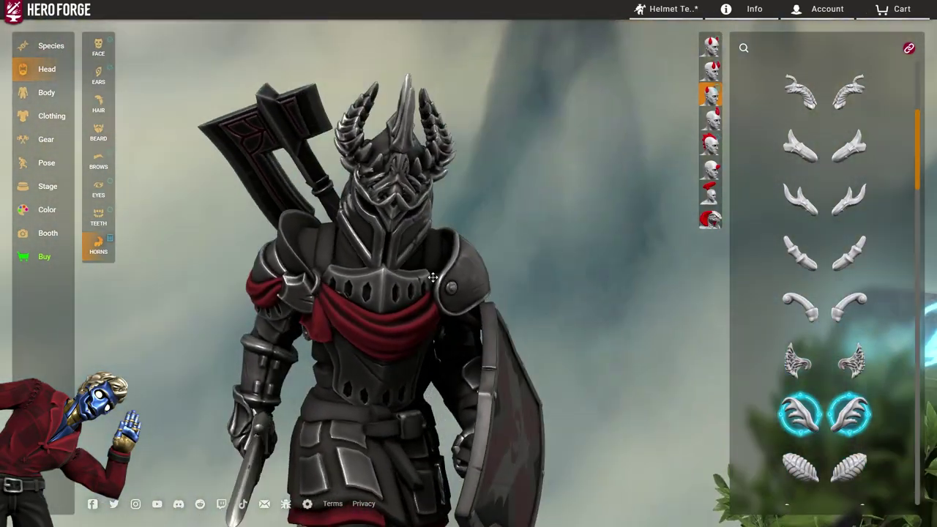
pyautogui.moveTo(433, 278)
pyautogui.mouseDown()
pyautogui.moveTo(503, 275)
pyautogui.moveTo(426, 273)
pyautogui.mouseUp()
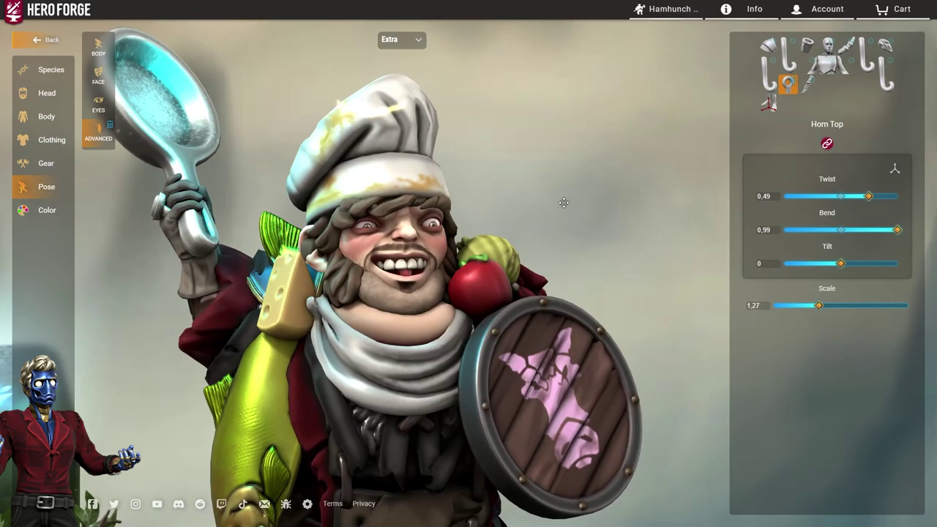
# Step: Pose the top horn on the chef figure's extra part with bend 0.45 and tilt 0.01
pyautogui.moveTo(833, 262); pyautogui.dragTo(837, 261)
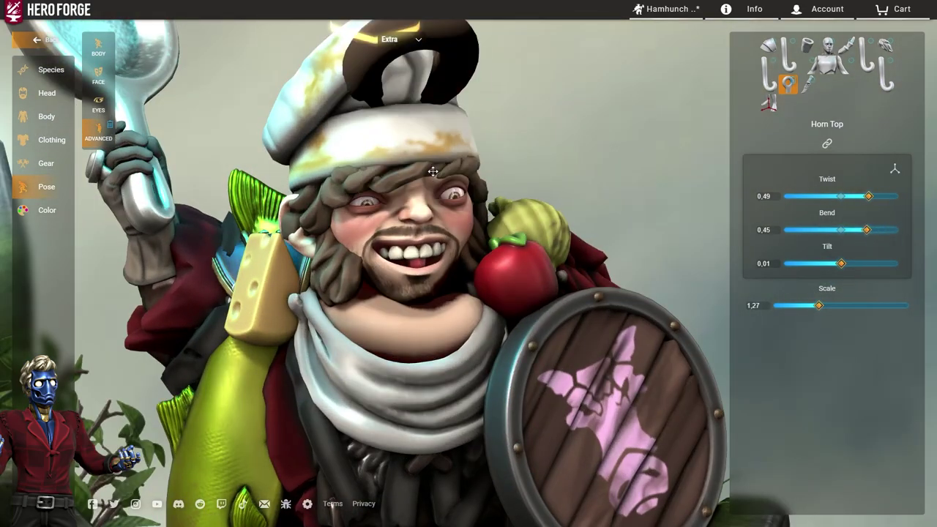
pyautogui.moveTo(834, 232); pyautogui.dragTo(844, 247)
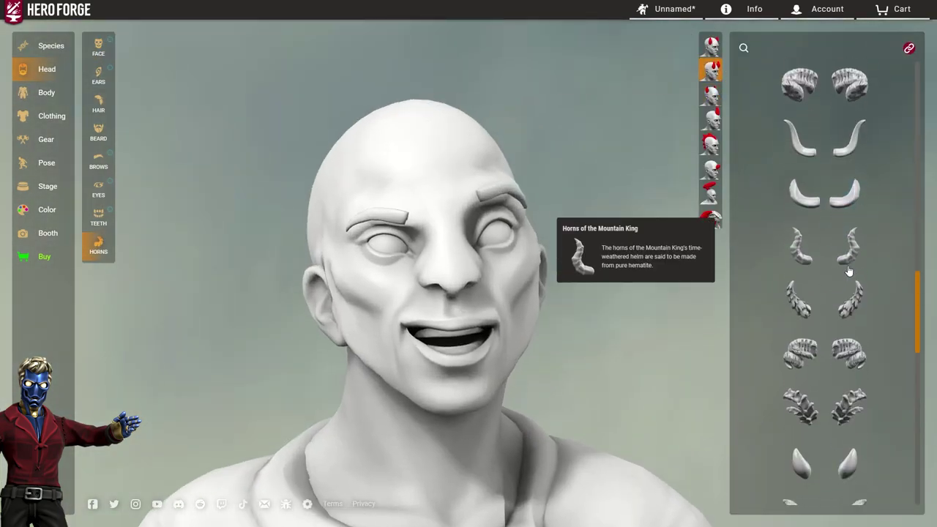
# Step: Add a pair of horns to the bald unpainted figure and pose the linked side horns with twist -1 and a strong negative bend
pyautogui.click(802, 263)
pyautogui.scroll(1, 802, 270)
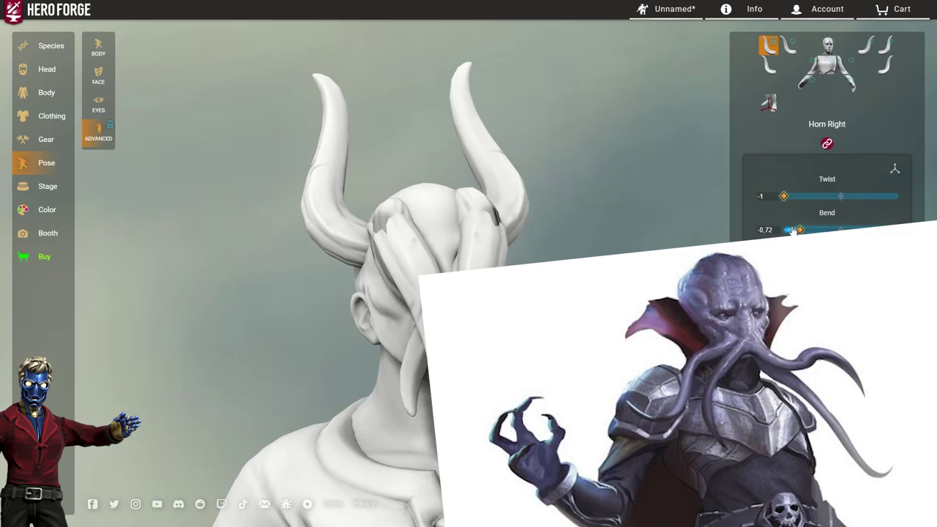
pyautogui.moveTo(793, 229); pyautogui.dragTo(786, 230)
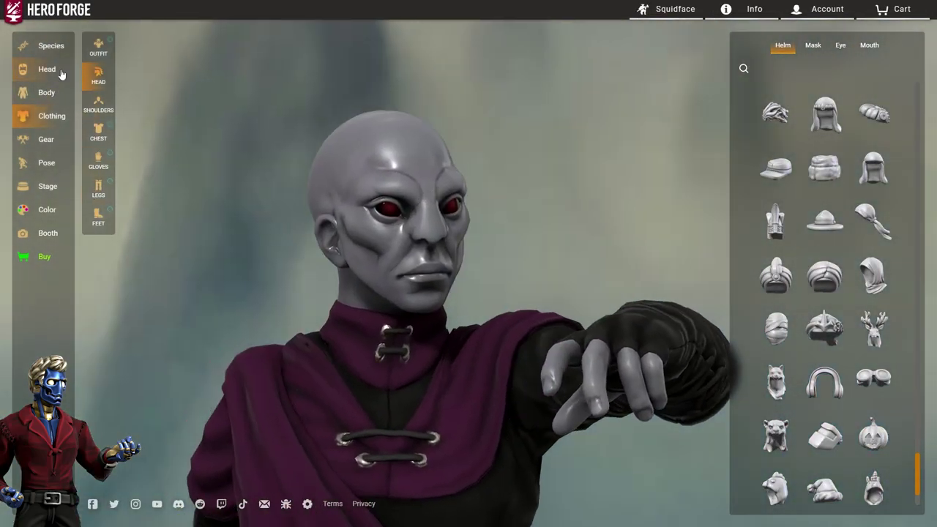
# Step: Examine the bald grey-skinned figure's head from the front, side and back for horn placement
pyautogui.click(61, 71)
pyautogui.scroll(-3, 386, 193)
pyautogui.scroll(4, 388, 194)
pyautogui.moveTo(388, 194); pyautogui.dragTo(512, 242)
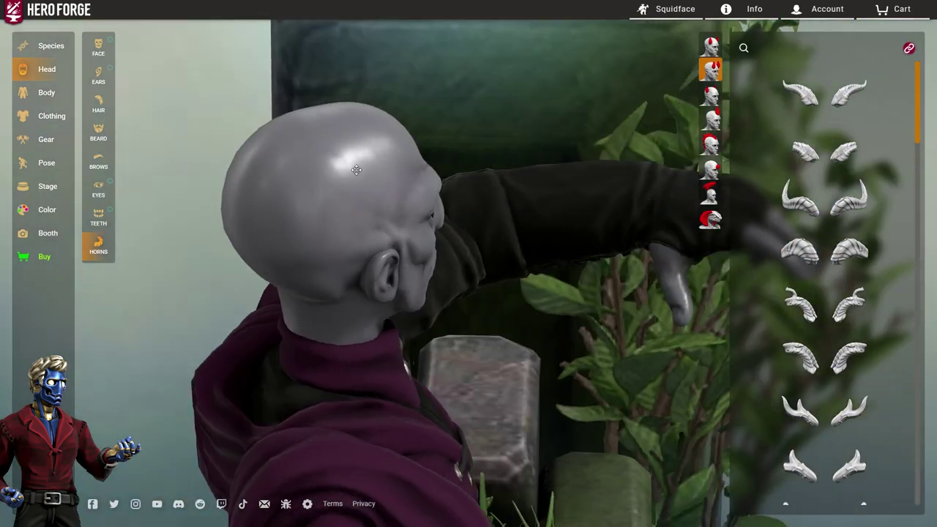
pyautogui.moveTo(469, 165); pyautogui.dragTo(535, 226, button='right')
pyautogui.moveTo(535, 226); pyautogui.dragTo(311, 163)
pyautogui.scroll(3, 595, 326)
pyautogui.moveTo(596, 326); pyautogui.dragTo(498, 240, button='right')
pyautogui.scroll(-3, 499, 240)
pyautogui.moveTo(499, 240); pyautogui.dragTo(395, 176)
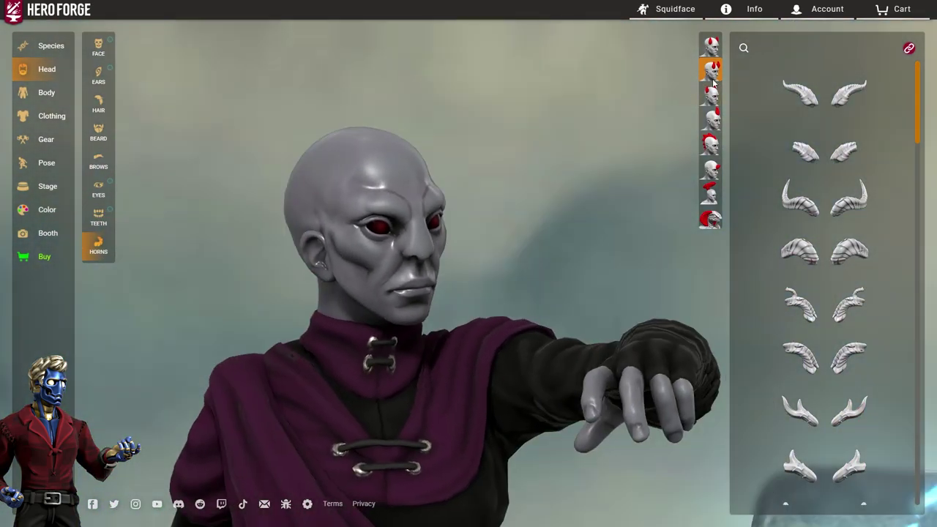
# Step: Add the Corkscrew Ridged Horns to the third horn slot on the grey-skinned figure's head
pyautogui.click(711, 95)
pyautogui.scroll(-3, 809, 256)
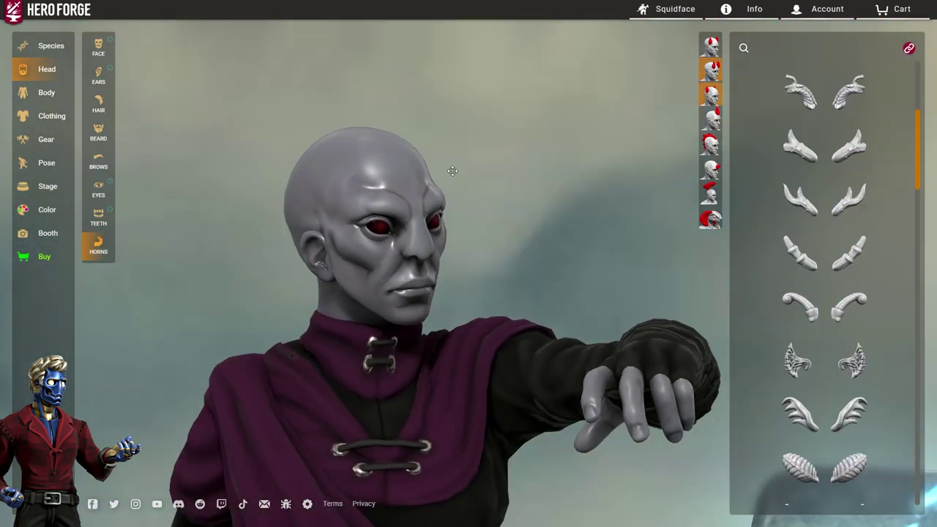
pyautogui.scroll(3, 809, 346)
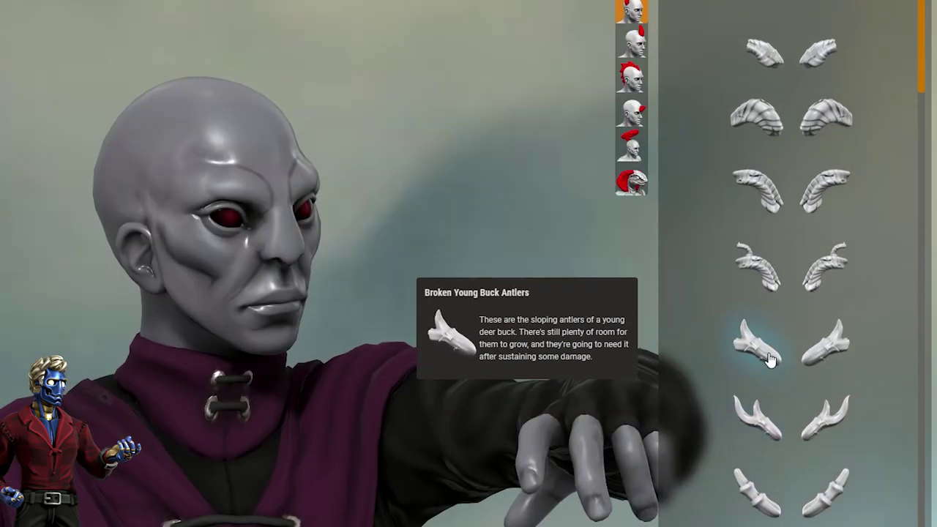
pyautogui.scroll(2, 758, 131)
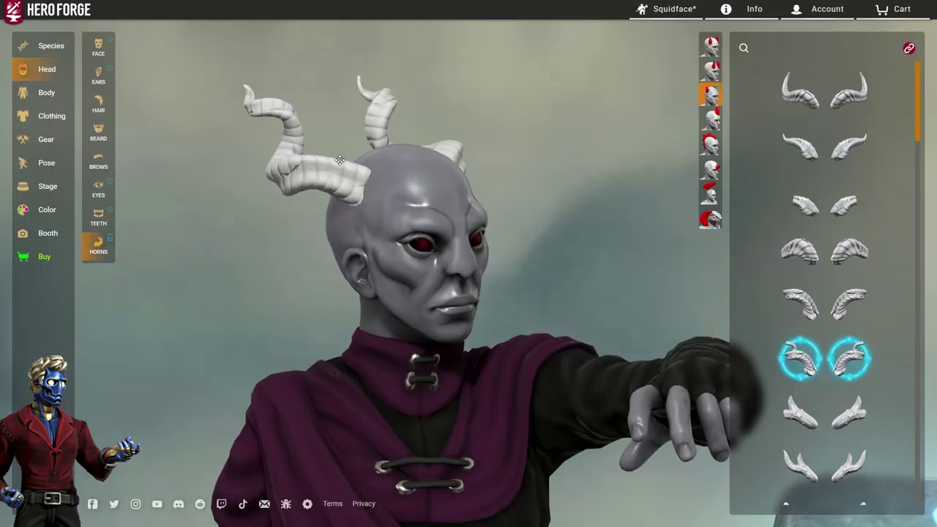
pyautogui.moveTo(345, 160); pyautogui.dragTo(251, 202)
pyautogui.scroll(3, 242, 154)
# Step: Put the wrapped purple turban on the grey-skinned figure's head beneath the horns
pyautogui.click(63, 118)
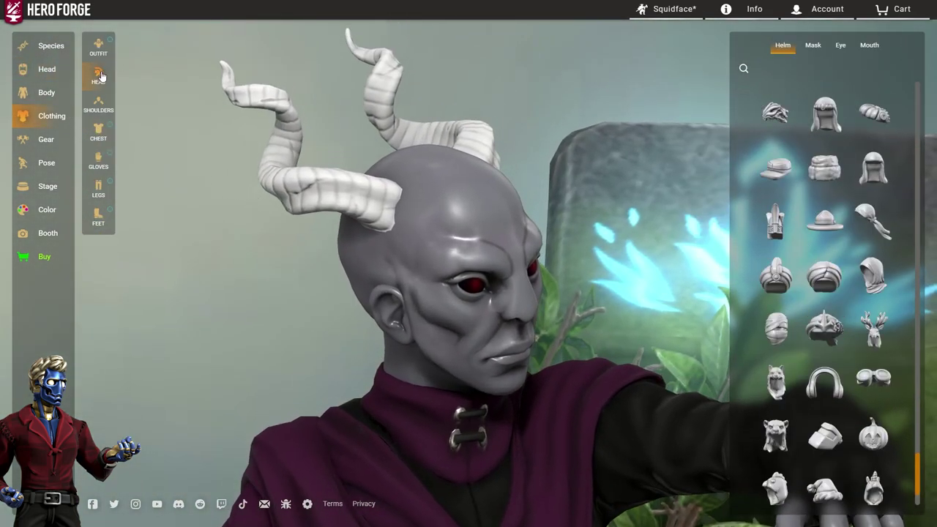
pyautogui.scroll(-10, 842, 256)
pyautogui.scroll(3, 873, 223)
pyautogui.moveTo(580, 211); pyautogui.dragTo(442, 231)
pyautogui.scroll(2, 427, 219)
pyautogui.scroll(3, 332, 223)
pyautogui.scroll(-5, 441, 231)
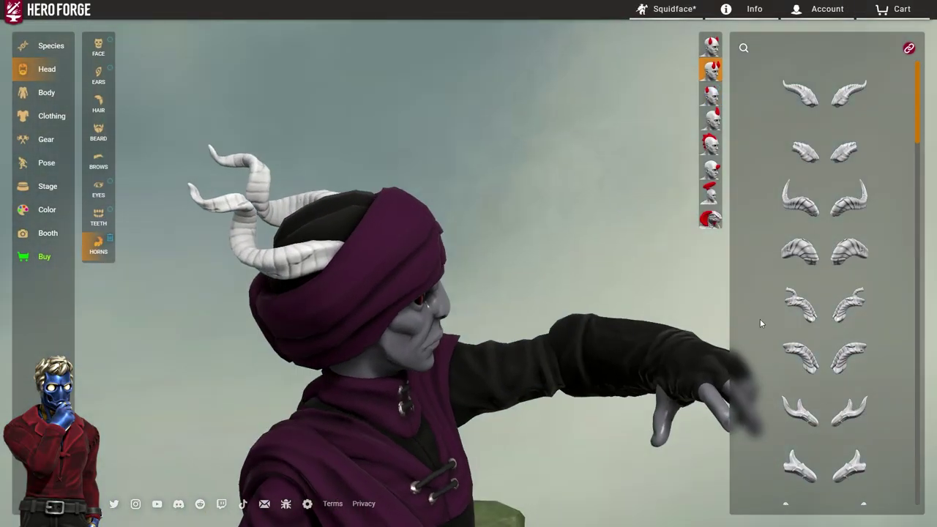
# Step: Add the Corkscrew Ridged Horns to the first horn slot so more tentacle shapes rise from the turban
pyautogui.moveTo(442, 202); pyautogui.dragTo(429, 187)
pyautogui.click(715, 48)
pyautogui.click(791, 308)
pyautogui.moveTo(629, 165); pyautogui.dragTo(482, 143)
# Step: Paint the white horns on the turbaned figure with the Dark Paleskin paint so they match the skin
pyautogui.click(50, 211)
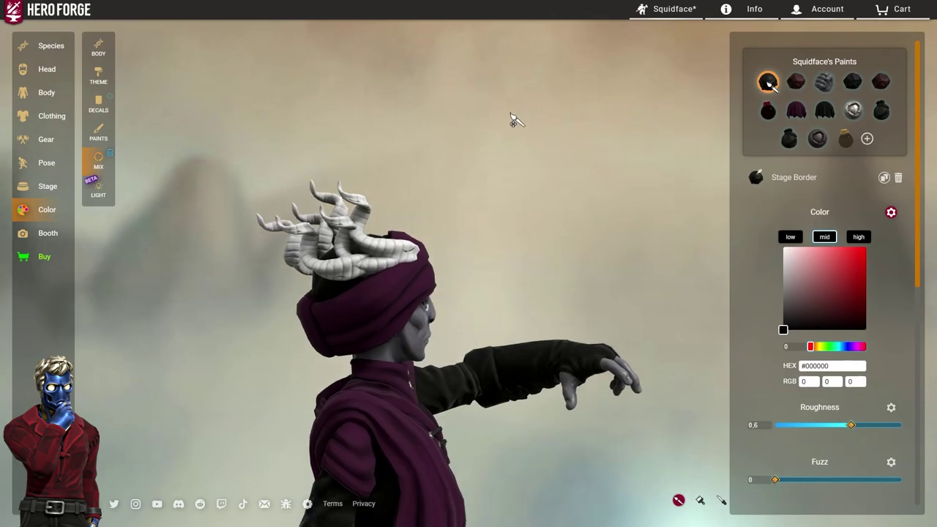
pyautogui.moveTo(644, 121); pyautogui.dragTo(556, 142)
pyautogui.moveTo(692, 130)
pyautogui.mouseDown()
pyautogui.moveTo(394, 139)
pyautogui.moveTo(637, 137)
pyautogui.moveTo(505, 139)
pyautogui.mouseUp()
pyautogui.scroll(3, 591, 132)
pyautogui.scroll(-2, 772, 125)
pyautogui.scroll(2, 734, 172)
pyautogui.scroll(-3, 531, 92)
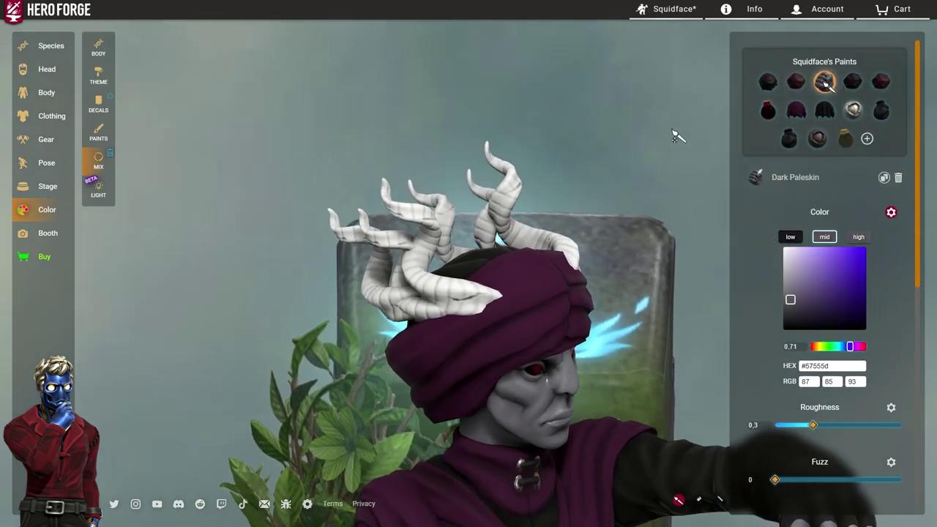
pyautogui.moveTo(648, 150); pyautogui.dragTo(601, 125, button='right')
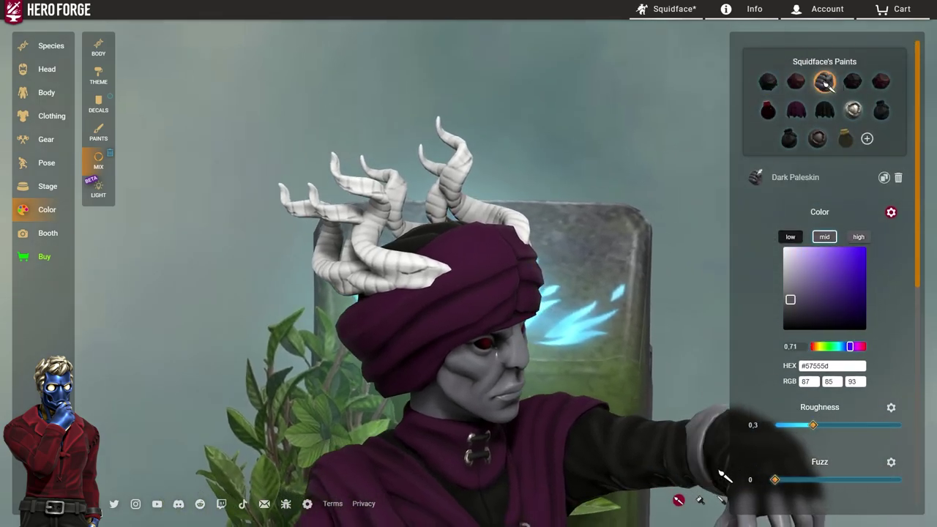
pyautogui.click(467, 167)
# Step: Pose the back horns around the jaw, setting twist to -0.9, bend to -0.83 and tilt to -0.59
pyautogui.moveTo(659, 155)
pyautogui.mouseDown()
pyautogui.moveTo(566, 150)
pyautogui.moveTo(734, 213)
pyautogui.moveTo(468, 231)
pyautogui.moveTo(643, 218)
pyautogui.mouseUp()
pyautogui.scroll(-3, 644, 217)
pyautogui.moveTo(619, 169); pyautogui.dragTo(680, 450)
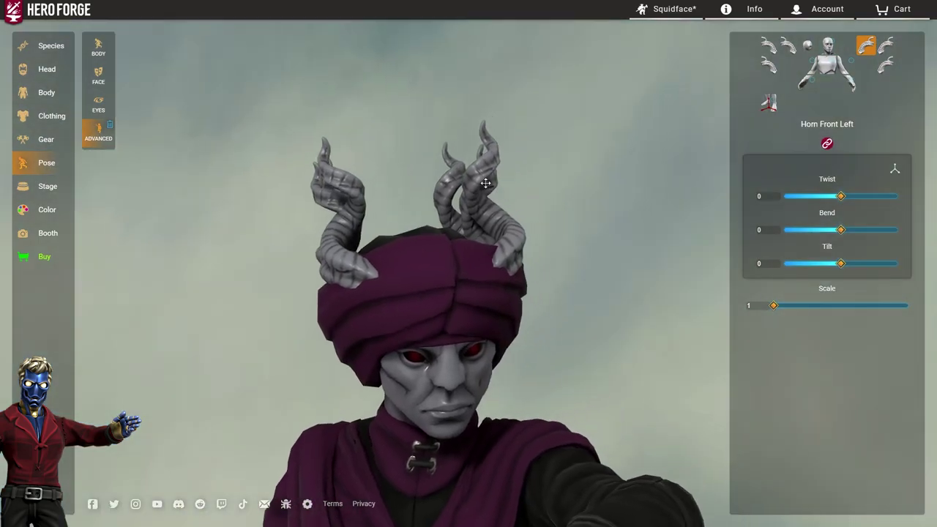
pyautogui.moveTo(485, 182); pyautogui.dragTo(498, 278)
pyautogui.click(767, 66)
pyautogui.moveTo(840, 195); pyautogui.dragTo(787, 218)
pyautogui.click(808, 230)
pyautogui.moveTo(602, 268); pyautogui.dragTo(550, 234)
pyautogui.scroll(3, 550, 235)
pyautogui.click(807, 231)
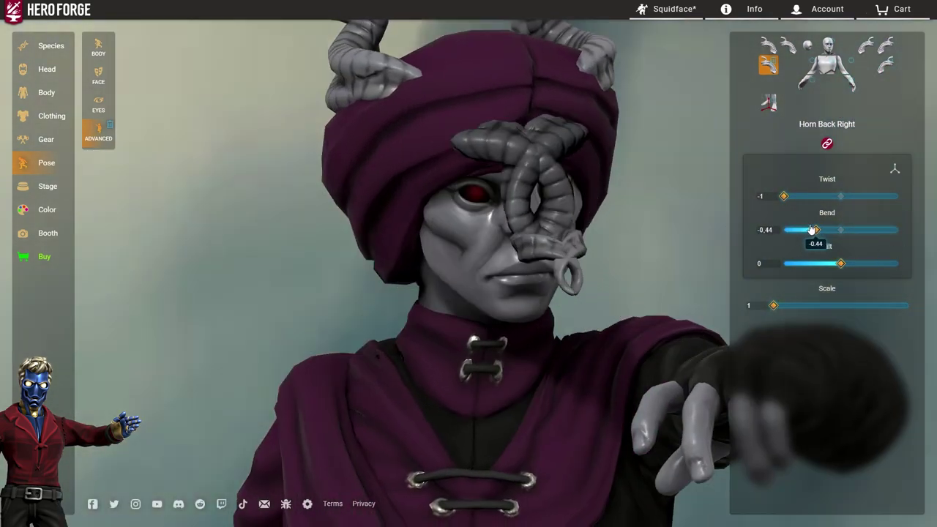
pyautogui.moveTo(840, 265); pyautogui.dragTo(819, 261)
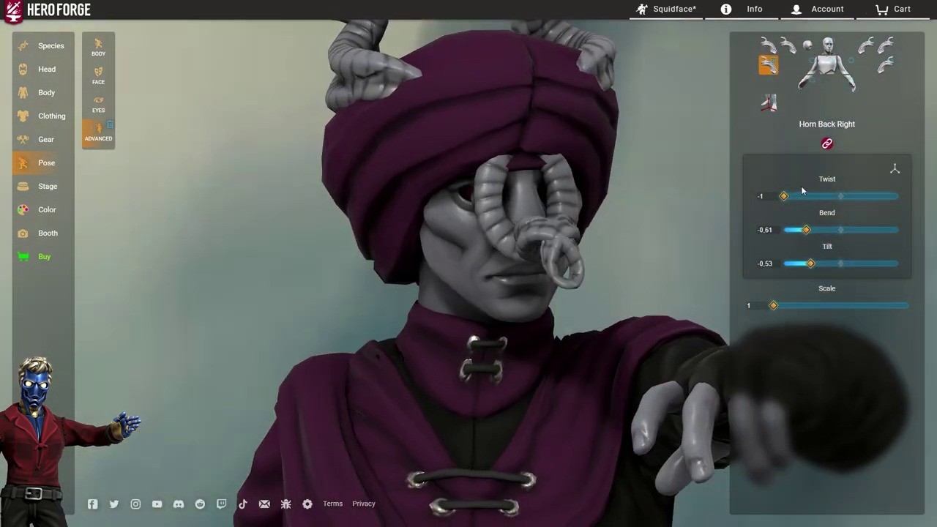
pyautogui.moveTo(804, 196); pyautogui.dragTo(790, 198)
pyautogui.moveTo(800, 232); pyautogui.dragTo(797, 231)
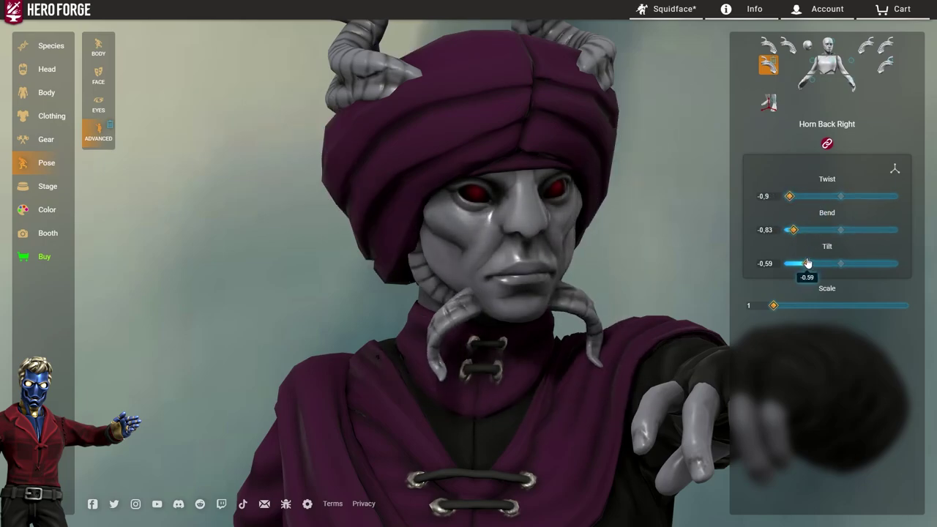
# Step: Swing the linked side horns down across the face with twist -0.26, bend -1 and tilt -1
pyautogui.scroll(-3, 478, 206)
pyautogui.moveTo(478, 205); pyautogui.dragTo(508, 254)
pyautogui.scroll(3, 507, 255)
pyautogui.click(766, 46)
pyautogui.scroll(-3, 480, 144)
pyautogui.moveTo(840, 229); pyautogui.dragTo(783, 230)
pyautogui.moveTo(830, 198); pyautogui.dragTo(826, 190)
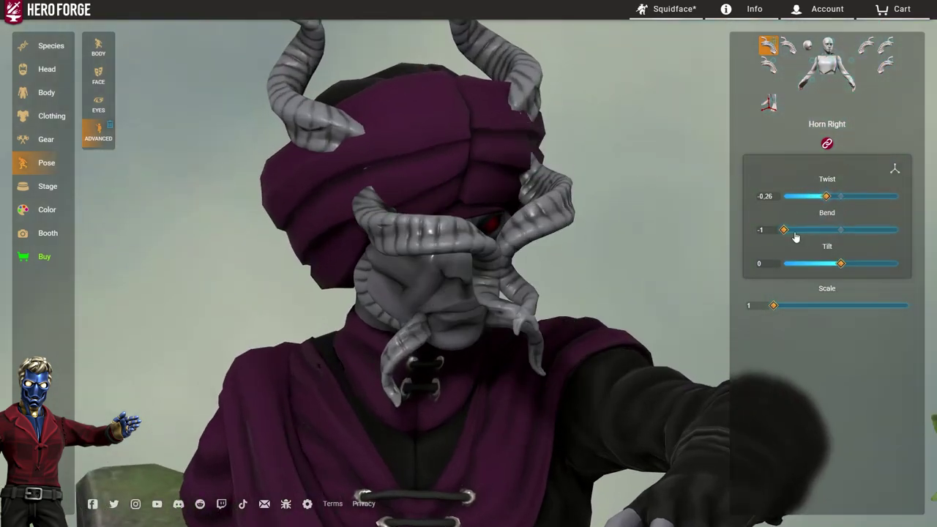
pyautogui.click(791, 263)
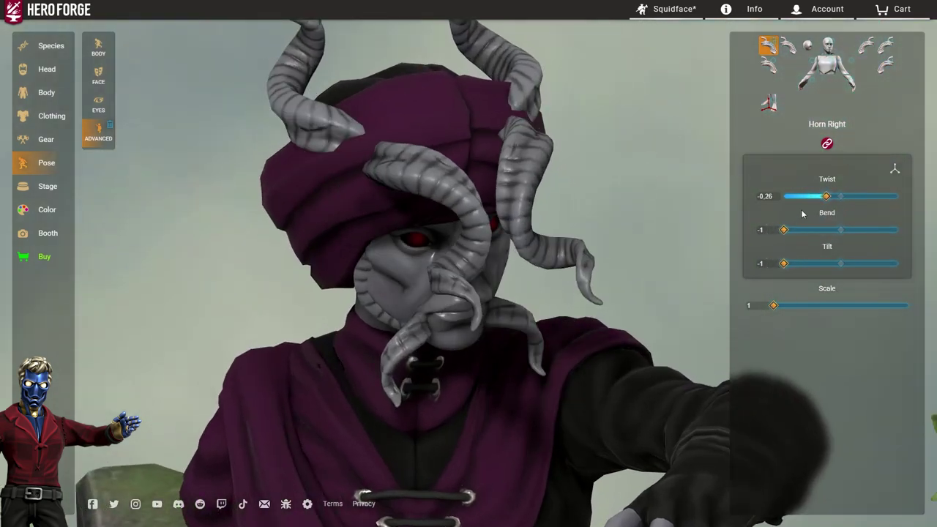
# Step: Rework the side horns into tentacles coming from the mouth, with twist -1 and bend about 0.68
pyautogui.moveTo(826, 196); pyautogui.dragTo(898, 198)
pyautogui.moveTo(783, 229); pyautogui.dragTo(845, 231)
pyautogui.moveTo(783, 263); pyautogui.dragTo(897, 249)
pyautogui.moveTo(845, 230); pyautogui.dragTo(855, 230)
pyautogui.moveTo(897, 196); pyautogui.dragTo(824, 198)
pyautogui.moveTo(855, 229); pyautogui.dragTo(818, 236)
pyautogui.moveTo(823, 196); pyautogui.dragTo(813, 196)
pyautogui.moveTo(819, 230); pyautogui.dragTo(868, 234)
pyautogui.moveTo(896, 263); pyautogui.dragTo(876, 264)
pyautogui.moveTo(862, 230)
pyautogui.mouseDown()
pyautogui.moveTo(850, 237)
pyautogui.moveTo(879, 231)
pyautogui.mouseUp()
pyautogui.moveTo(813, 197); pyautogui.dragTo(780, 196)
# Step: Scale the side horns to 1.06, unlink the pair and set the right horn's bend to 0.68 and tilt to 0.79
pyautogui.moveTo(561, 232); pyautogui.dragTo(621, 233)
pyautogui.moveTo(878, 230); pyautogui.dragTo(880, 263)
pyautogui.moveTo(774, 305)
pyautogui.mouseDown()
pyautogui.moveTo(806, 301)
pyautogui.moveTo(783, 305)
pyautogui.mouseUp()
pyautogui.moveTo(527, 257); pyautogui.dragTo(435, 257)
pyautogui.click(827, 143)
pyautogui.moveTo(882, 230); pyautogui.dragTo(880, 238)
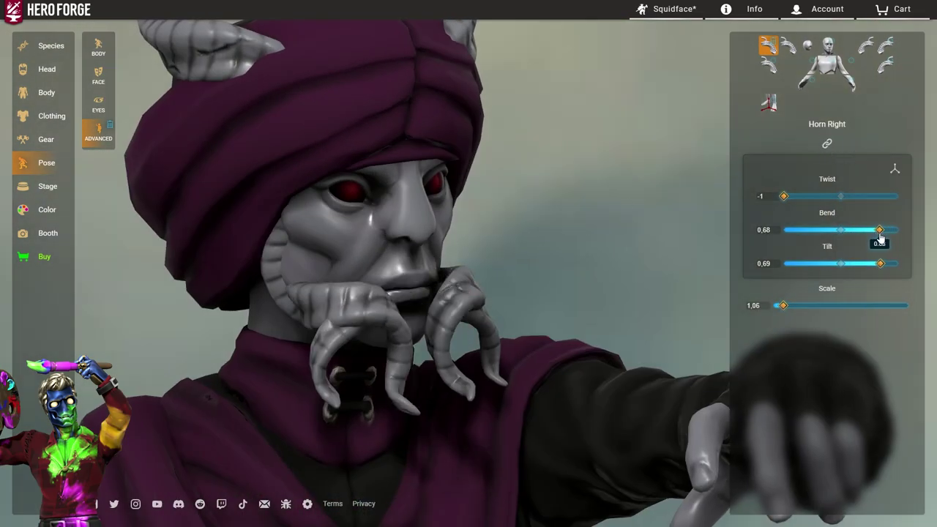
pyautogui.click(884, 263)
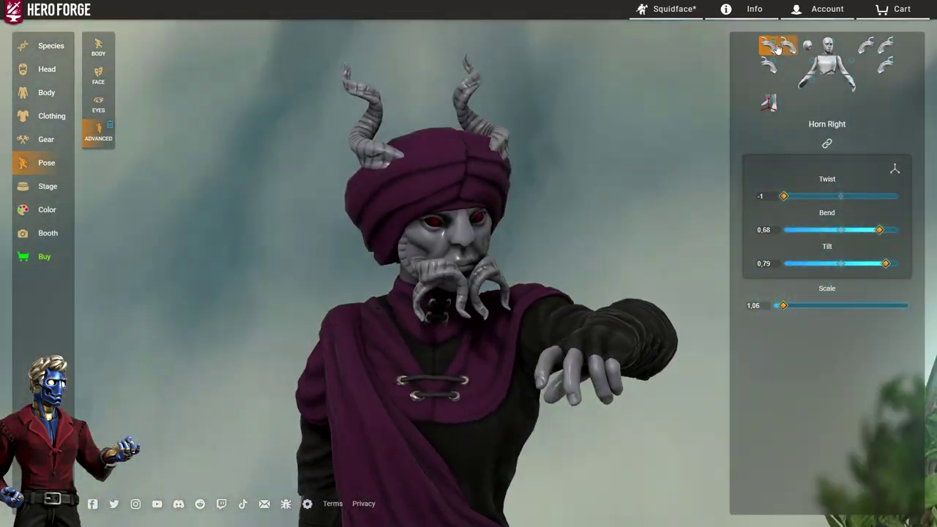
# Step: Pose the linked front horns over the face with twist 0.2, bend -0.88 and tilt 0.59, scaled to 1.33
pyautogui.click(785, 46)
pyautogui.moveTo(835, 230); pyautogui.dragTo(767, 208)
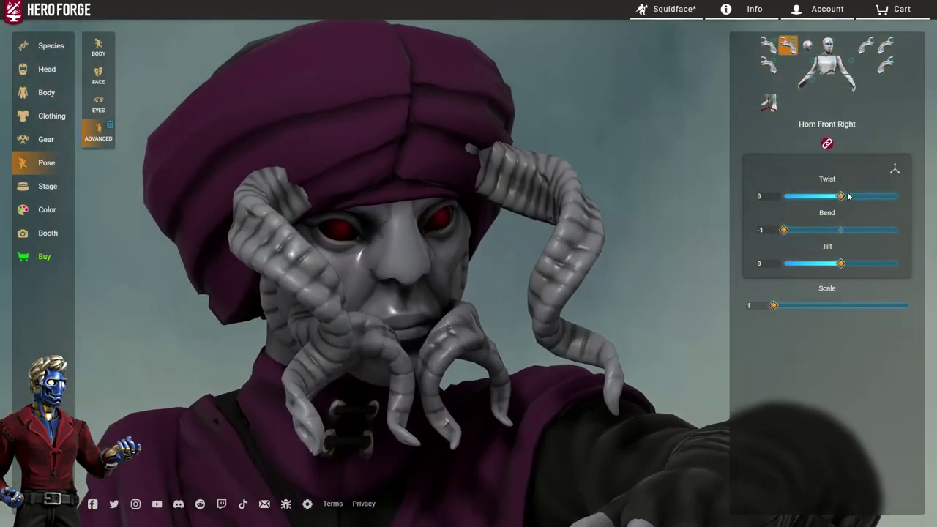
pyautogui.moveTo(840, 196)
pyautogui.mouseDown()
pyautogui.moveTo(823, 188)
pyautogui.moveTo(839, 191)
pyautogui.mouseUp()
pyautogui.moveTo(787, 231); pyautogui.dragTo(873, 263)
pyautogui.moveTo(840, 196)
pyautogui.mouseDown()
pyautogui.moveTo(799, 205)
pyautogui.moveTo(852, 197)
pyautogui.mouseUp()
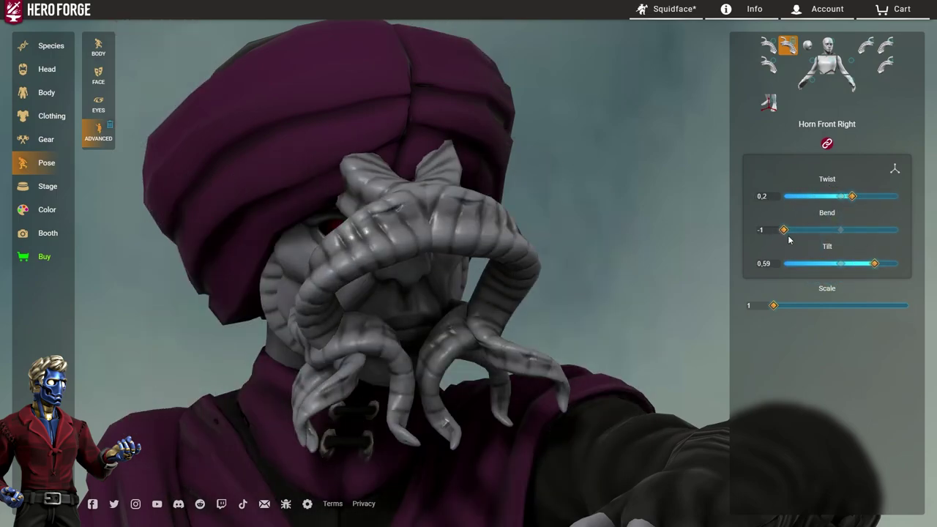
pyautogui.moveTo(785, 230)
pyautogui.mouseDown()
pyautogui.moveTo(813, 233)
pyautogui.moveTo(793, 235)
pyautogui.mouseUp()
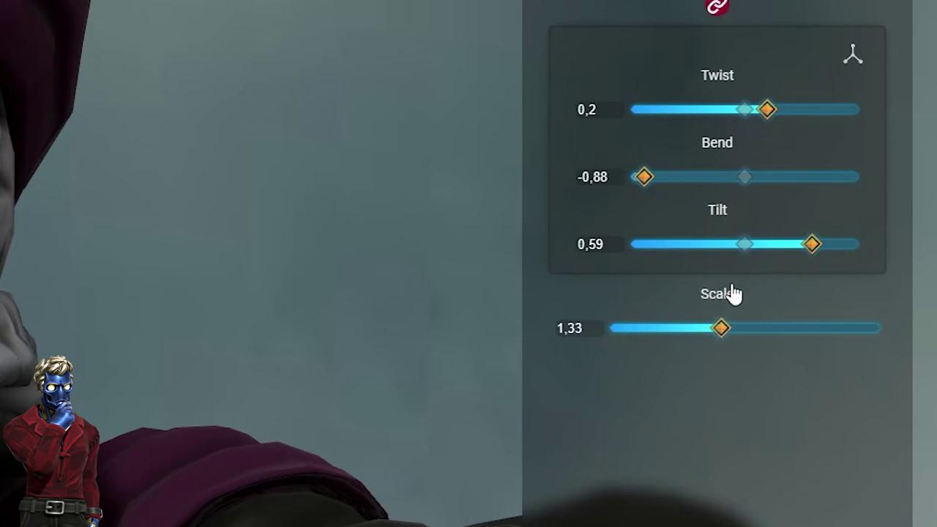
# Step: Turn the front horns in toward the cheeks by setting their twist to 0.34 and tilt to 0.29
pyautogui.moveTo(766, 109)
pyautogui.mouseDown()
pyautogui.moveTo(746, 105)
pyautogui.moveTo(755, 96)
pyautogui.moveTo(751, 109)
pyautogui.mouseUp()
pyautogui.moveTo(812, 243); pyautogui.dragTo(770, 229)
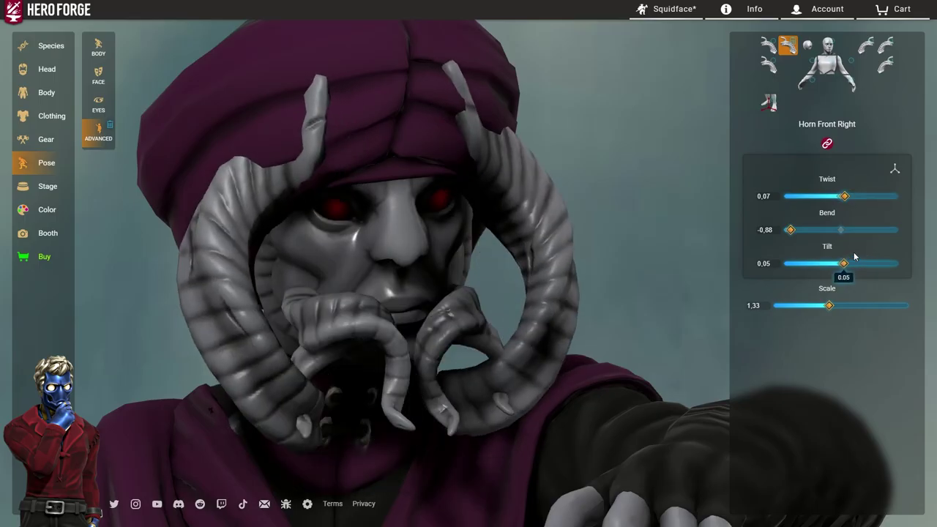
pyautogui.moveTo(853, 256); pyautogui.dragTo(856, 262)
pyautogui.moveTo(844, 196); pyautogui.dragTo(865, 207)
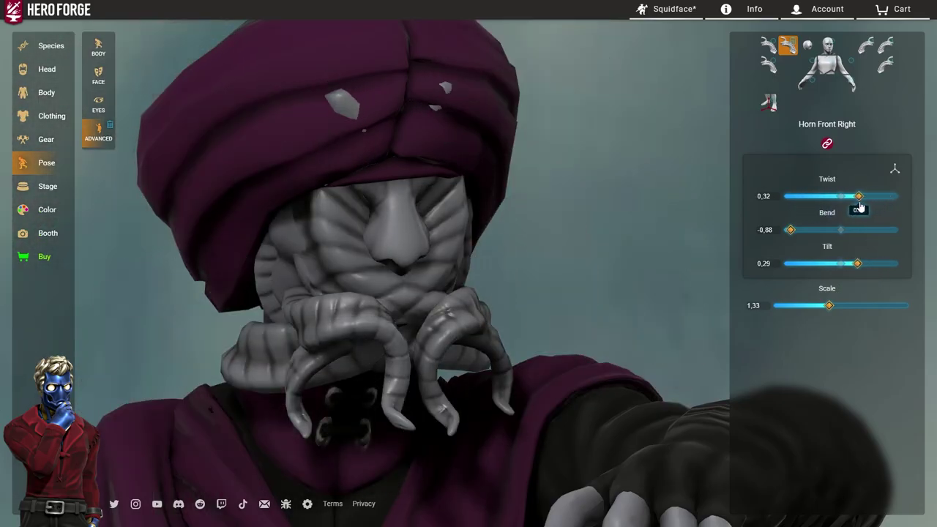
pyautogui.moveTo(797, 233); pyautogui.dragTo(793, 233)
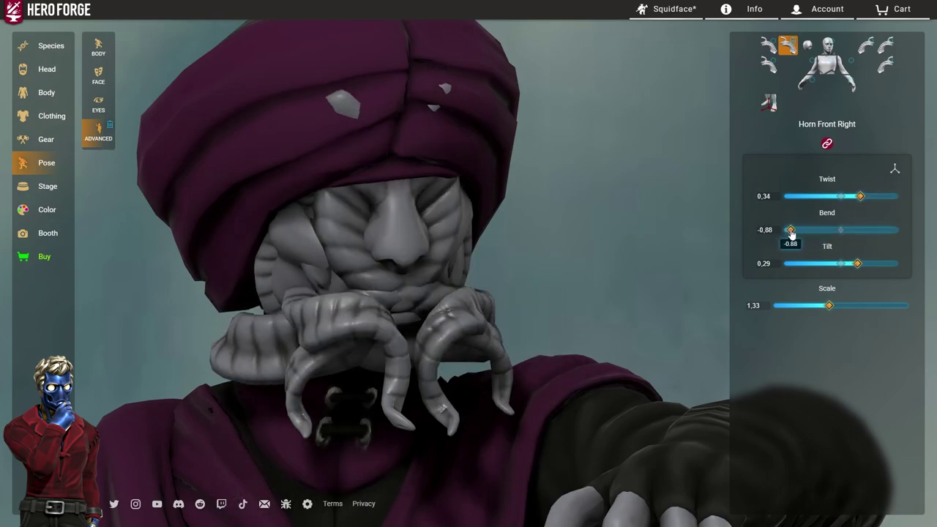
# Step: Fine-tune the front horns' bend to about -0.93, checking the face from several angles
pyautogui.scroll(-3, 510, 270)
pyautogui.moveTo(510, 270); pyautogui.dragTo(578, 267)
pyautogui.scroll(2, 578, 267)
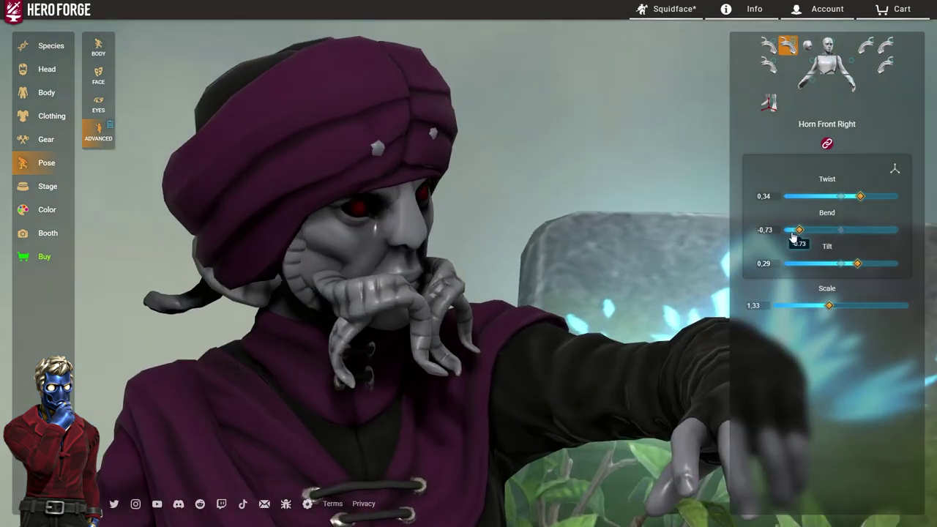
pyautogui.moveTo(788, 235); pyautogui.dragTo(789, 235)
pyautogui.moveTo(563, 231); pyautogui.dragTo(444, 227)
pyautogui.scroll(3, 389, 207)
pyautogui.scroll(-4, 475, 220)
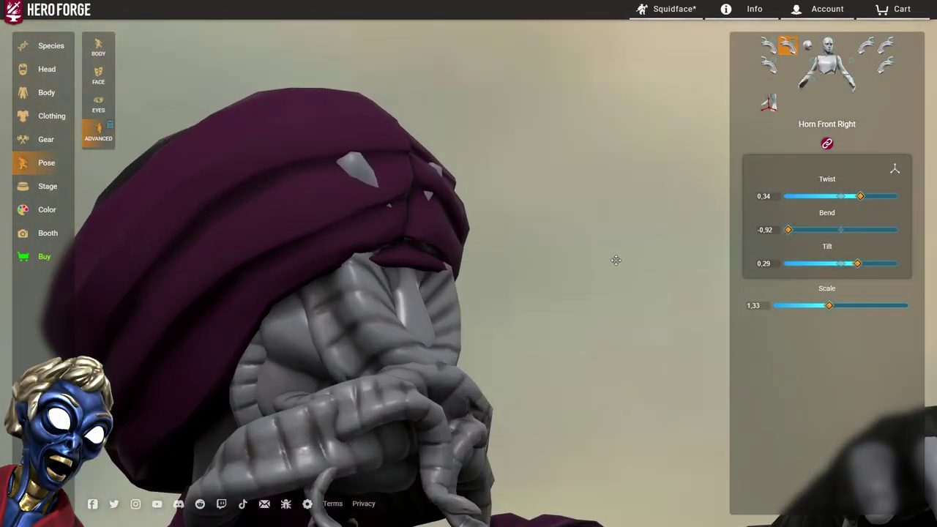
pyautogui.moveTo(615, 259); pyautogui.dragTo(668, 252)
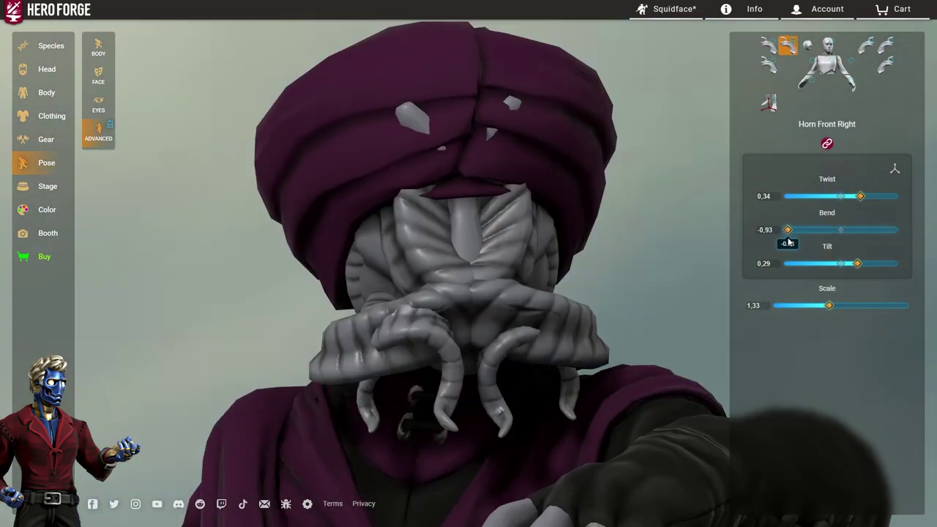
pyautogui.moveTo(789, 238); pyautogui.dragTo(792, 238)
# Step: Unlink the front horns and pose the right one with twist 0.61, bend -0.57 and tilt -0.66
pyautogui.moveTo(469, 267); pyautogui.dragTo(546, 271)
pyautogui.scroll(3, 545, 271)
pyautogui.moveTo(910, 297); pyautogui.dragTo(933, 234, button='right')
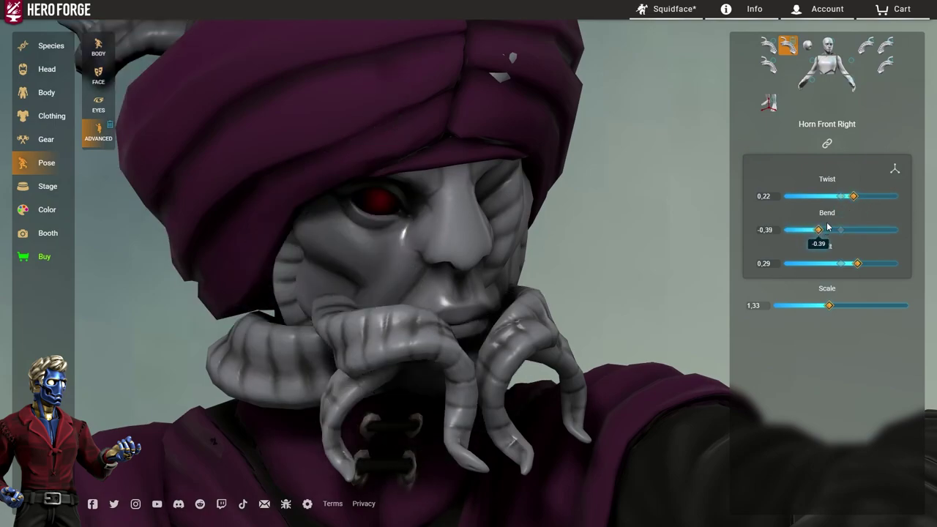
pyautogui.moveTo(826, 228); pyautogui.dragTo(783, 230)
pyautogui.moveTo(857, 263); pyautogui.dragTo(802, 263)
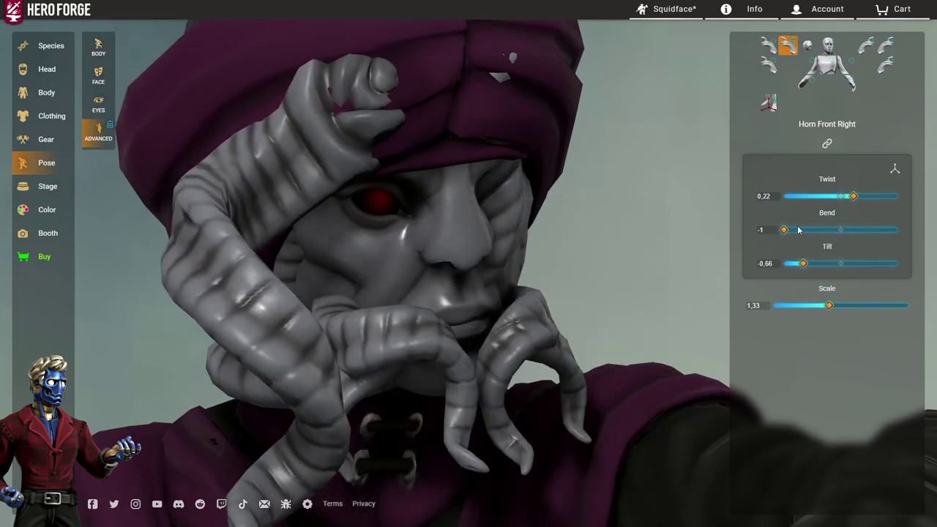
pyautogui.moveTo(784, 229); pyautogui.dragTo(808, 230)
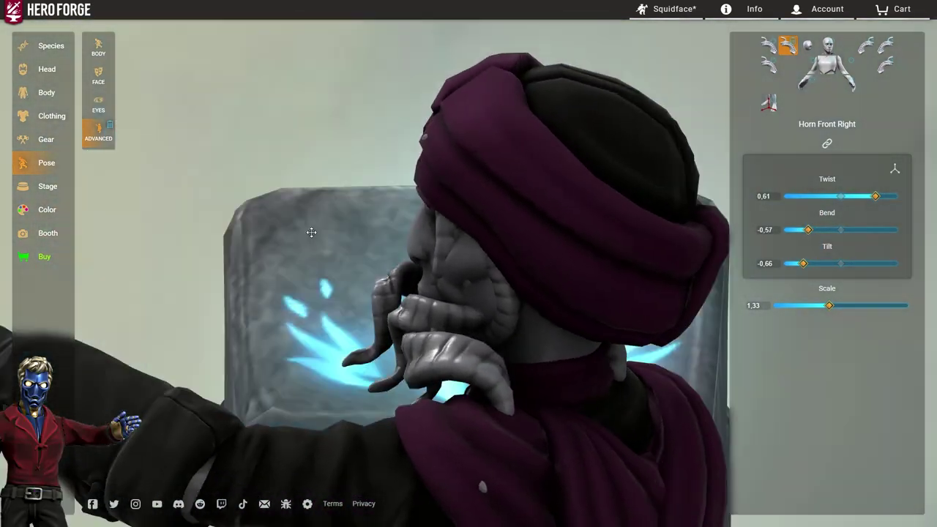
pyautogui.scroll(3, 610, 239)
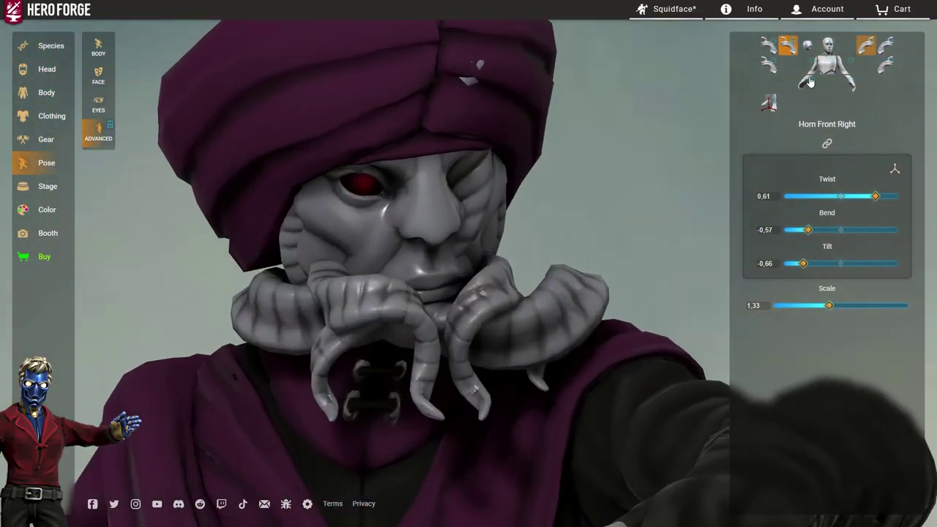
# Step: Try posing the front left horn with twist -0.24, bend -0.09 and tilt -0.79, scaled down to 1.11
pyautogui.moveTo(806, 195); pyautogui.dragTo(828, 195)
pyautogui.moveTo(791, 230); pyautogui.dragTo(783, 230)
pyautogui.moveTo(824, 263); pyautogui.dragTo(807, 264)
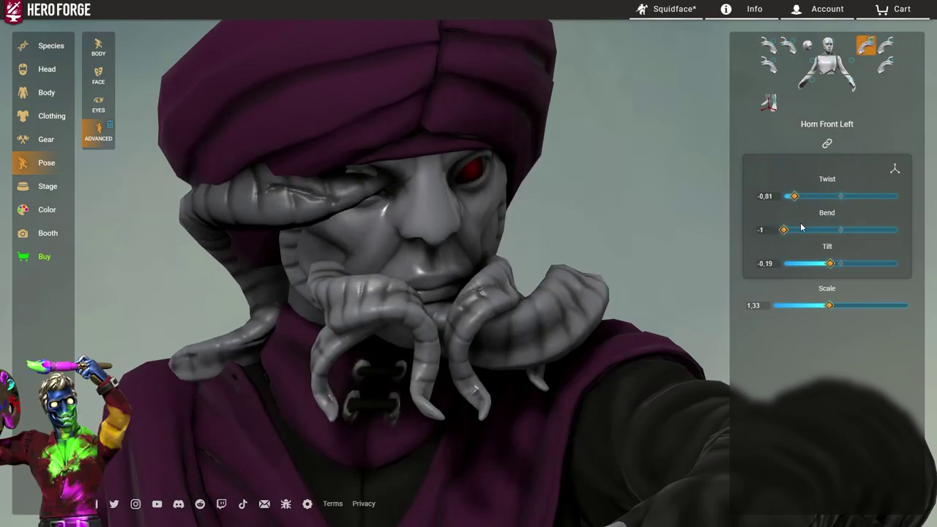
pyautogui.scroll(3, 561, 265)
pyautogui.moveTo(828, 305); pyautogui.dragTo(791, 305)
pyautogui.moveTo(561, 266); pyautogui.dragTo(600, 213, button='right')
pyautogui.scroll(-3, 600, 213)
pyautogui.moveTo(852, 264); pyautogui.dragTo(826, 263)
pyautogui.moveTo(783, 197); pyautogui.dragTo(792, 196)
pyautogui.moveTo(890, 229); pyautogui.dragTo(812, 230)
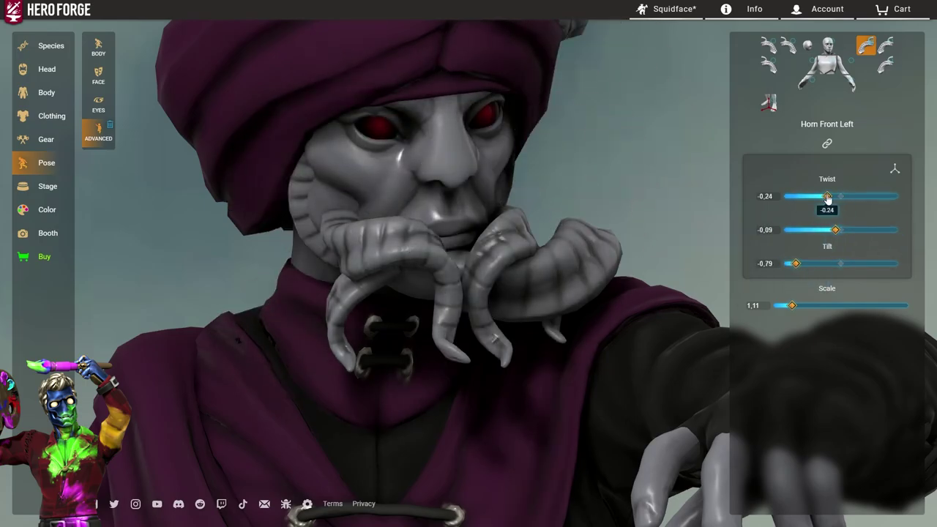
# Step: Set the front left horn to twist -0.88, bend 0.15, tilt 0.78 and scale 1.02
pyautogui.moveTo(792, 305); pyautogui.dragTo(810, 305)
pyautogui.moveTo(802, 197); pyautogui.dragTo(790, 197)
pyautogui.moveTo(809, 305); pyautogui.dragTo(777, 306)
pyautogui.moveTo(825, 229); pyautogui.dragTo(849, 230)
# Step: Examine the tentacled face up close and at full-figure distance from several sides
pyautogui.scroll(-5, 503, 212)
pyautogui.moveTo(341, 223); pyautogui.dragTo(525, 260)
pyautogui.scroll(-3, 504, 212)
pyautogui.scroll(6, 529, 219)
pyautogui.scroll(3, 417, 247)
pyautogui.scroll(-6, 420, 203)
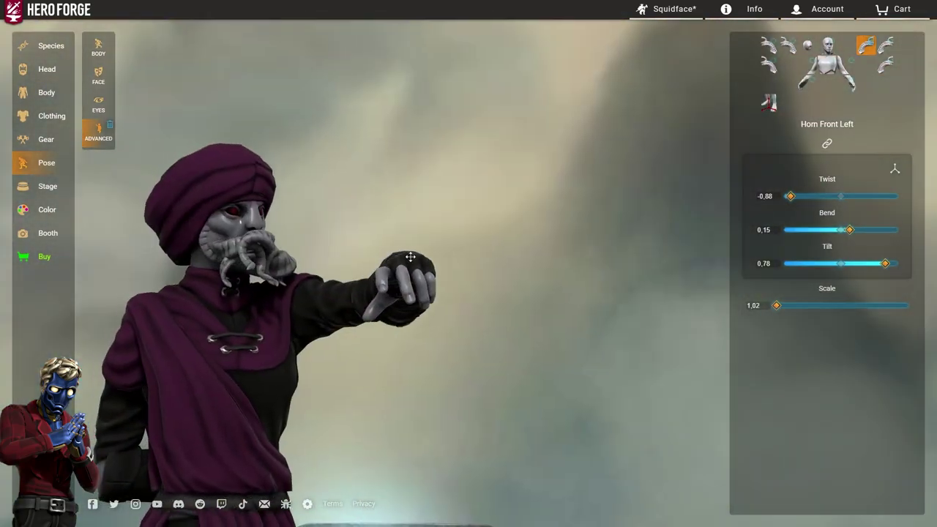
pyautogui.scroll(3, 464, 302)
pyautogui.scroll(3, 525, 260)
pyautogui.moveTo(425, 238); pyautogui.dragTo(455, 247)
pyautogui.scroll(-8, 433, 227)
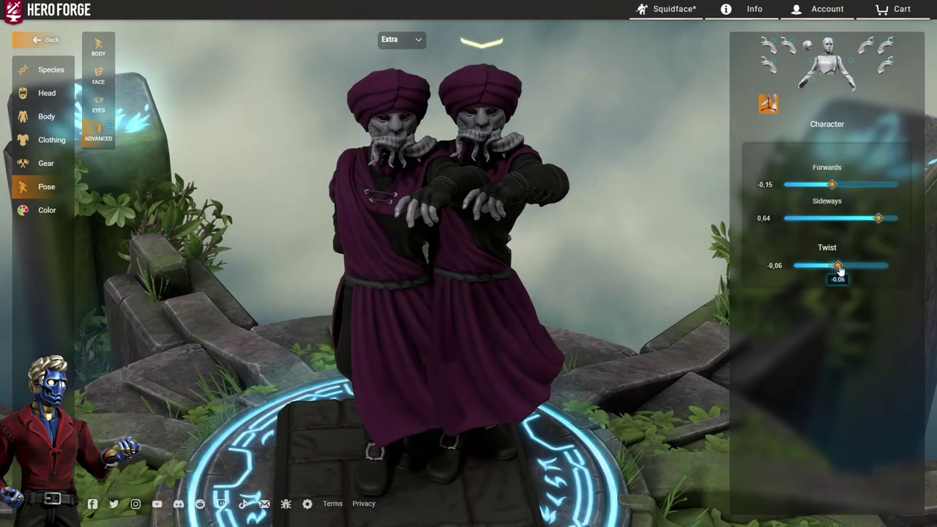
# Step: Move the extra figure onto the original with forwards about -0.04, sideways -0.14 and twist 0, so their tentacles combine
pyautogui.moveTo(841, 269); pyautogui.dragTo(842, 274)
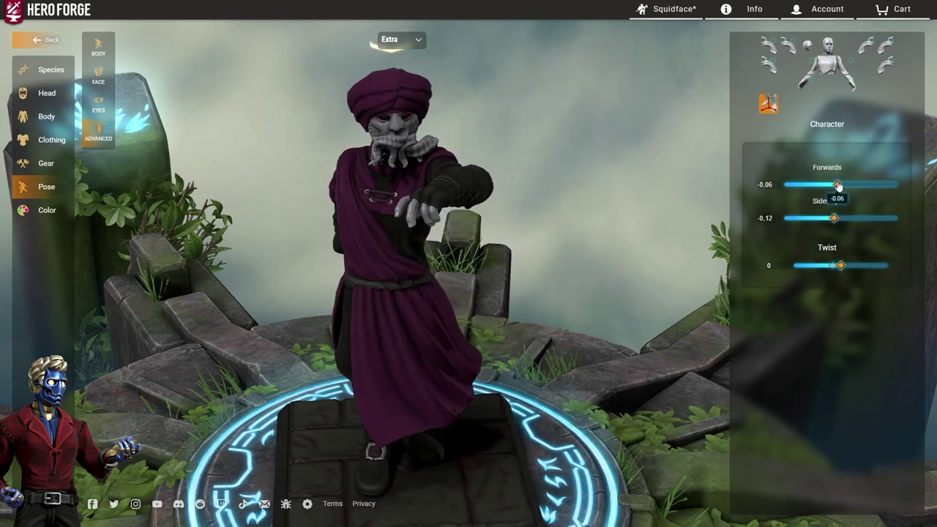
pyautogui.scroll(10, 338, 217)
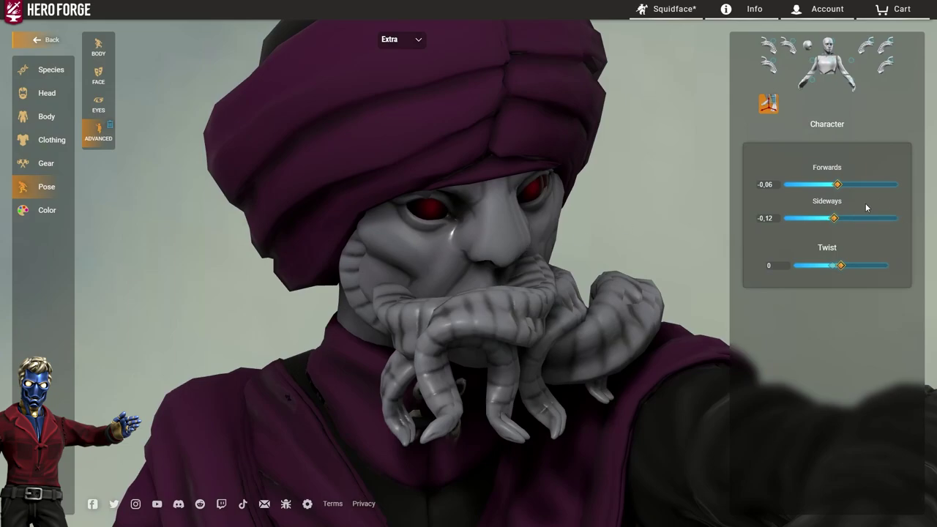
pyautogui.moveTo(834, 218); pyautogui.dragTo(833, 218)
pyautogui.moveTo(837, 185); pyautogui.dragTo(840, 186)
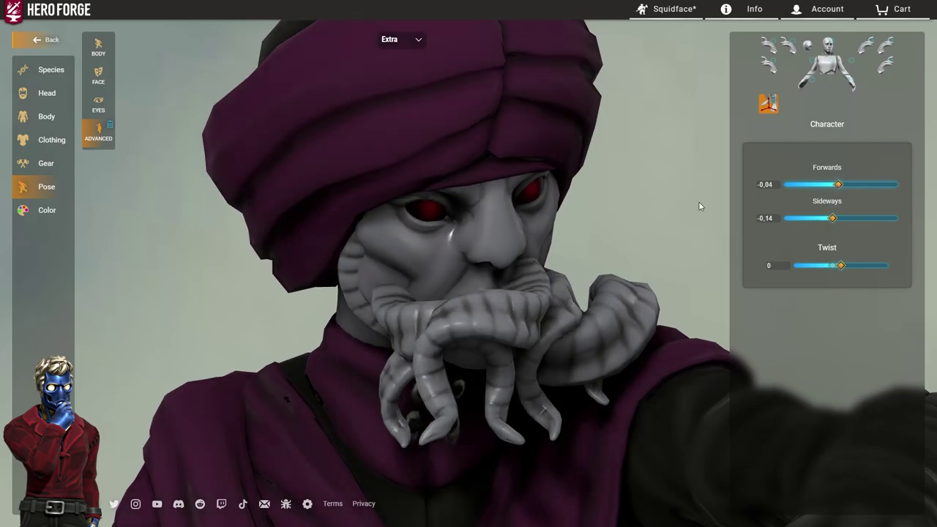
pyautogui.scroll(5, 510, 182)
pyautogui.moveTo(577, 175); pyautogui.dragTo(559, 297)
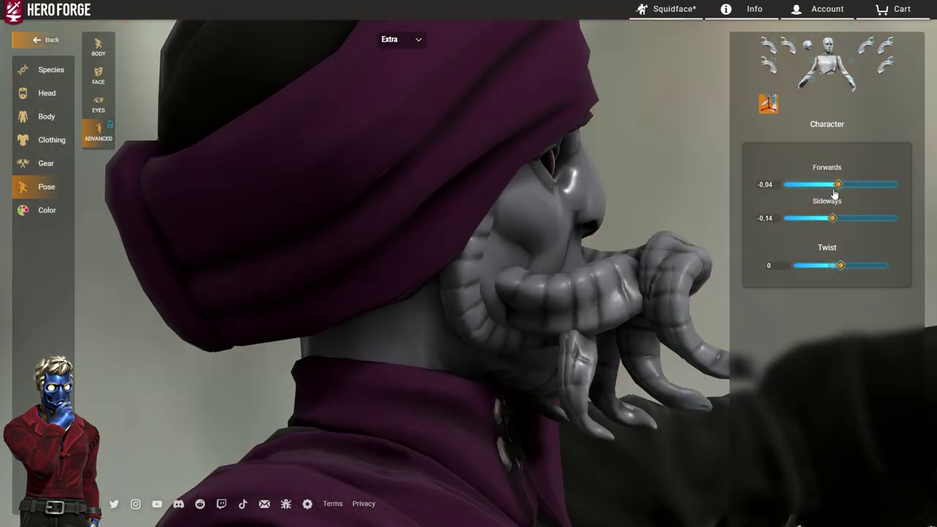
pyautogui.moveTo(838, 190); pyautogui.dragTo(838, 191)
# Step: Check the extra figure's horn selection and look over the combined tentacles on the face
pyautogui.scroll(-5, 585, 216)
pyautogui.moveTo(607, 216); pyautogui.dragTo(398, 322)
pyautogui.scroll(4, 218, 124)
pyautogui.click(39, 103)
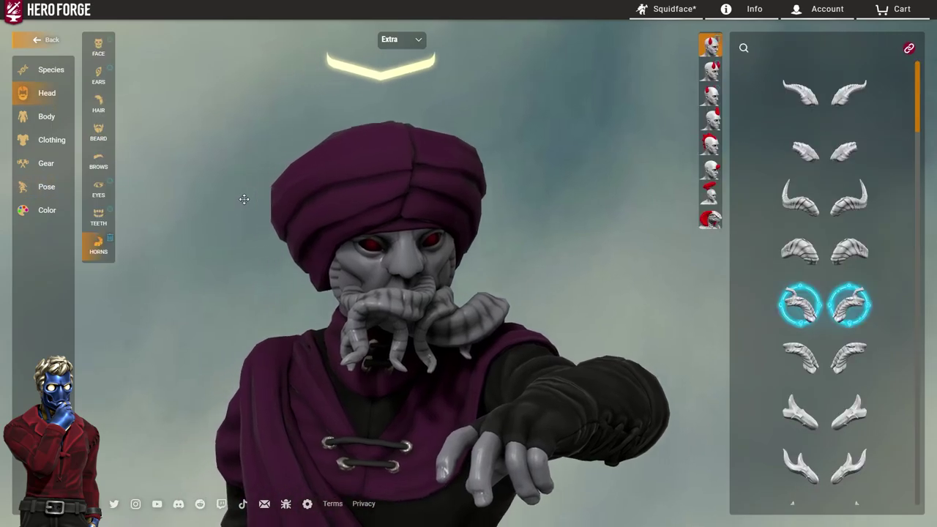
pyautogui.scroll(3, 381, 226)
pyautogui.moveTo(383, 226); pyautogui.dragTo(409, 210)
# Step: Readjust the twist and bend of the extra figure's horns, including the back left horn, around the jaw
pyautogui.click(42, 186)
pyautogui.scroll(1, 458, 175)
pyautogui.scroll(-3, 458, 174)
pyautogui.moveTo(459, 175); pyautogui.dragTo(417, 176)
pyautogui.moveTo(789, 196); pyautogui.dragTo(785, 202)
pyautogui.moveTo(439, 191); pyautogui.dragTo(483, 190)
pyautogui.click(885, 67)
pyautogui.scroll(2, 469, 190)
pyautogui.moveTo(795, 230); pyautogui.dragTo(820, 235)
pyautogui.moveTo(483, 212); pyautogui.dragTo(439, 220)
# Step: Change the twist and bend of the extra figure's right horn to vary the mouth tentacles
pyautogui.click(767, 46)
pyautogui.moveTo(840, 196); pyautogui.dragTo(798, 199)
pyautogui.moveTo(878, 230); pyautogui.dragTo(866, 231)
pyautogui.moveTo(512, 212); pyautogui.dragTo(492, 220)
# Step: Set the extra figure's front right horn to twist 0.82, bend 0.84 and tilt -0.82, and reduce its scale
pyautogui.moveTo(813, 231); pyautogui.dragTo(849, 231)
pyautogui.moveTo(865, 196); pyautogui.dragTo(888, 208)
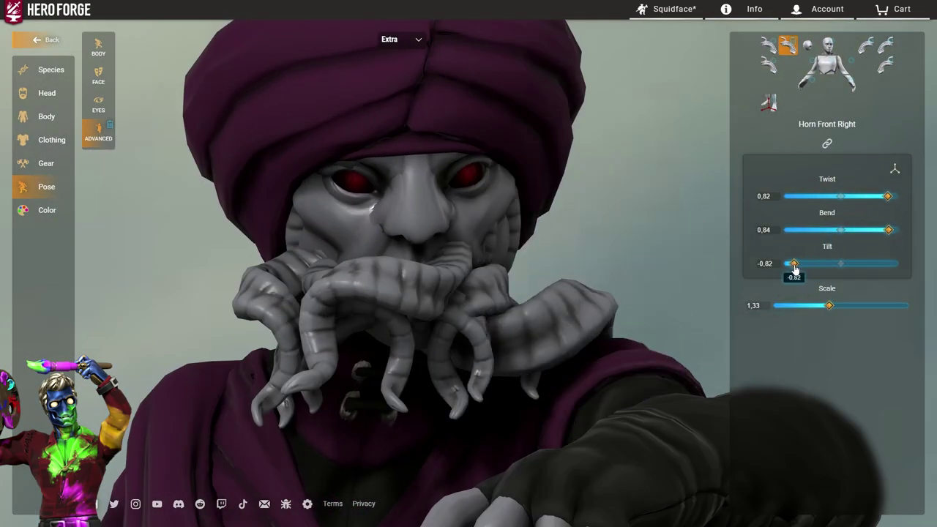
pyautogui.scroll(-4, 474, 308)
pyautogui.moveTo(828, 306); pyautogui.dragTo(808, 305)
# Step: Set the extra figure's left horn to bend 0.67 and enlarge it to scale 1.37
pyautogui.click(886, 45)
pyautogui.moveTo(883, 230); pyautogui.dragTo(878, 230)
pyautogui.scroll(2, 468, 278)
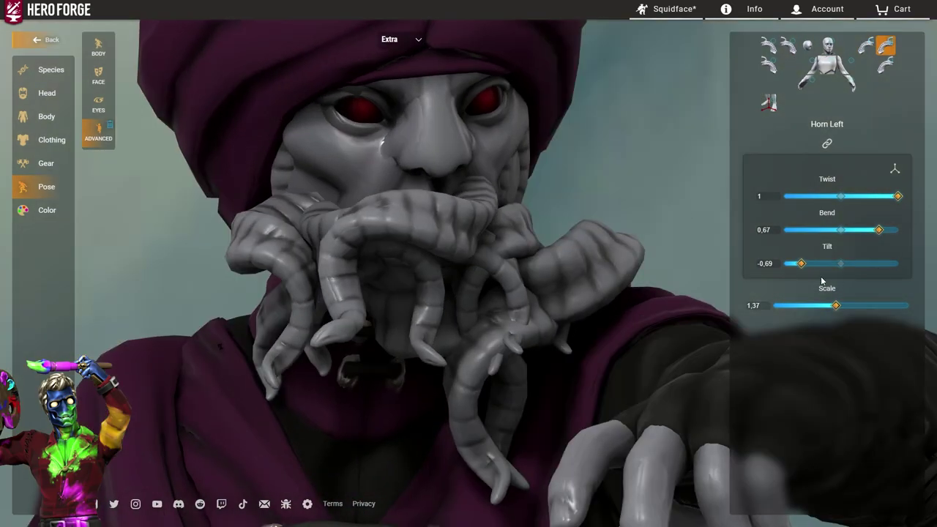
# Step: Set the extra figure's left horn to twist -0.97, bend 0.8, tilt -0.52 and scale 1.35, and bend the front left horn to 0.62
pyautogui.moveTo(835, 305); pyautogui.dragTo(810, 305)
pyautogui.scroll(-2, 469, 278)
pyautogui.moveTo(878, 229); pyautogui.dragTo(894, 232)
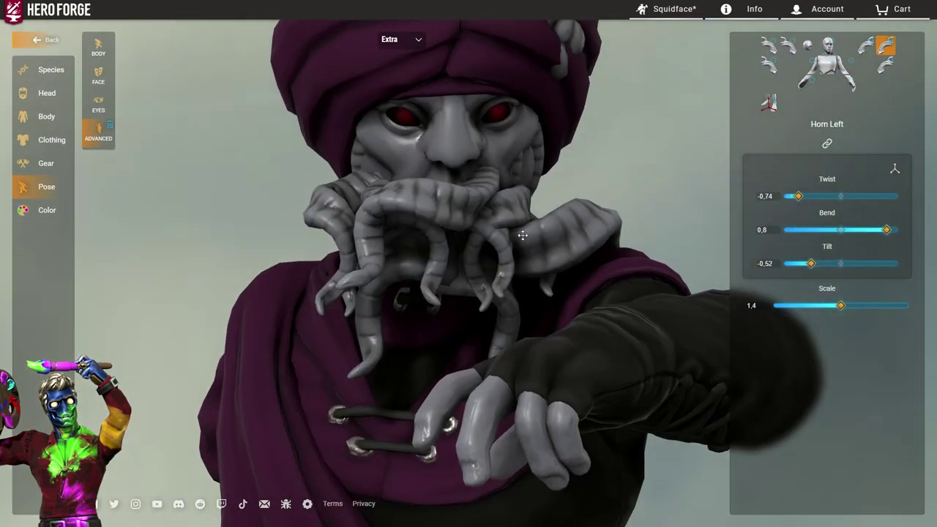
pyautogui.click(523, 235)
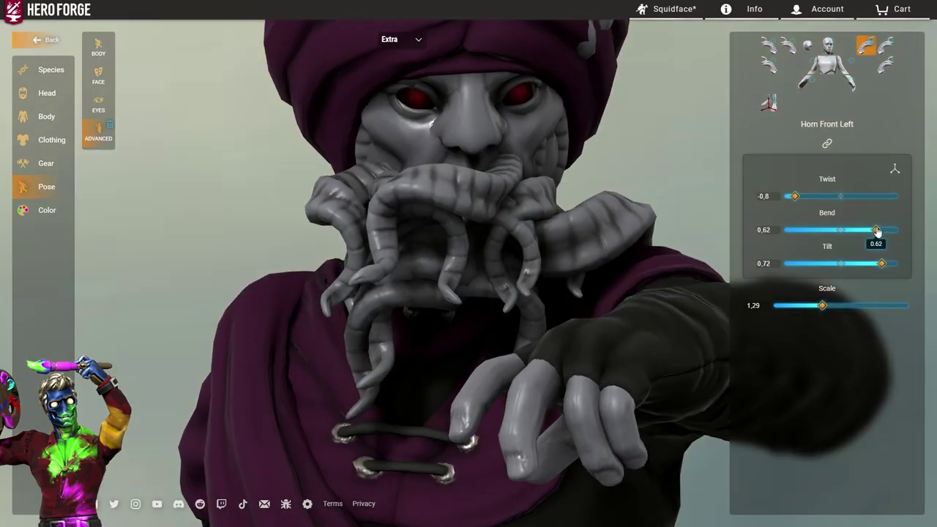
pyautogui.click(885, 45)
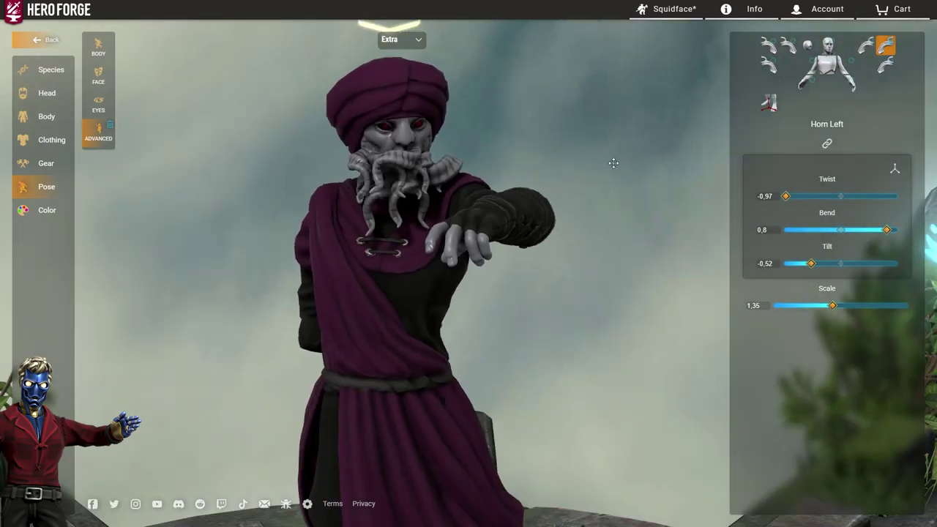
# Step: Add the forked single front horn to the extra figure's head
pyautogui.moveTo(613, 163); pyautogui.dragTo(519, 161)
pyautogui.scroll(5, 519, 162)
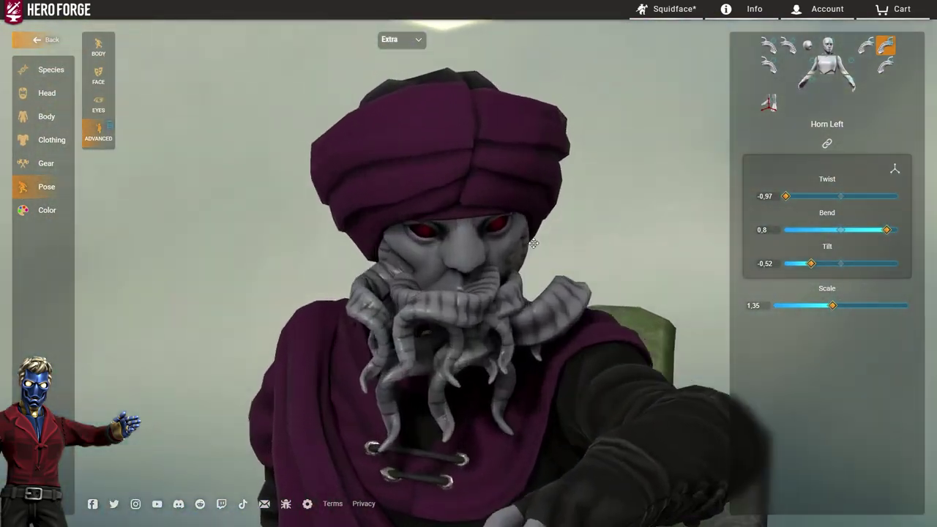
pyautogui.moveTo(520, 243); pyautogui.dragTo(426, 240)
pyautogui.scroll(-5, 483, 243)
pyautogui.scroll(4, 451, 219)
pyautogui.click(426, 240)
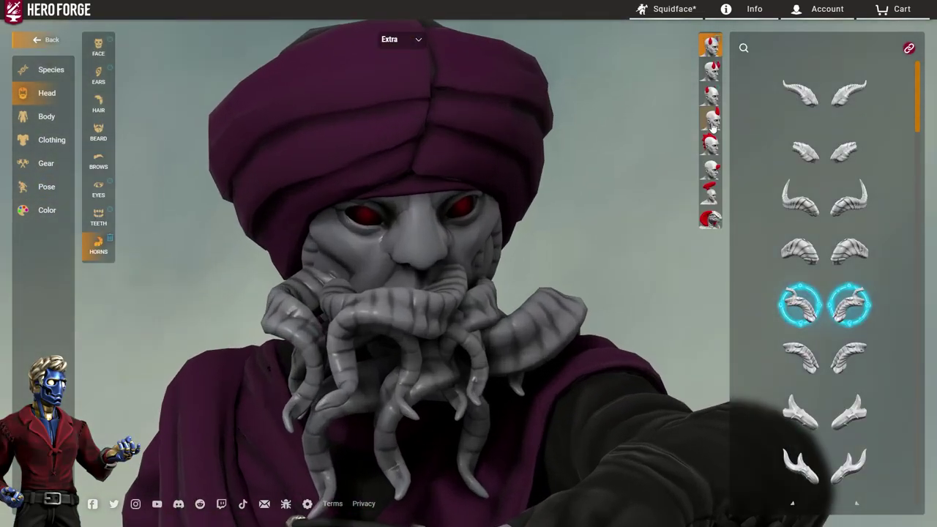
pyautogui.click(710, 121)
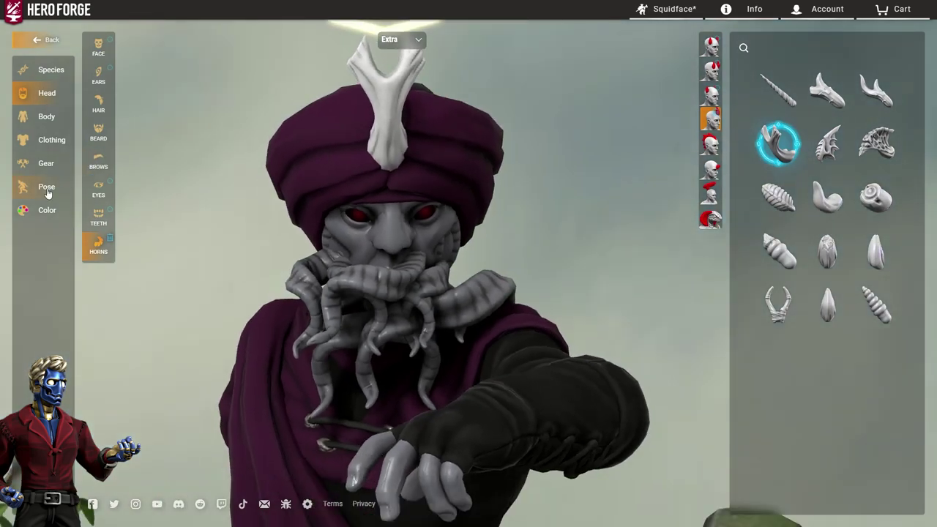
# Step: Lay the forked front horn over the nose with twist -1 and tilt -0.45
pyautogui.click(47, 189)
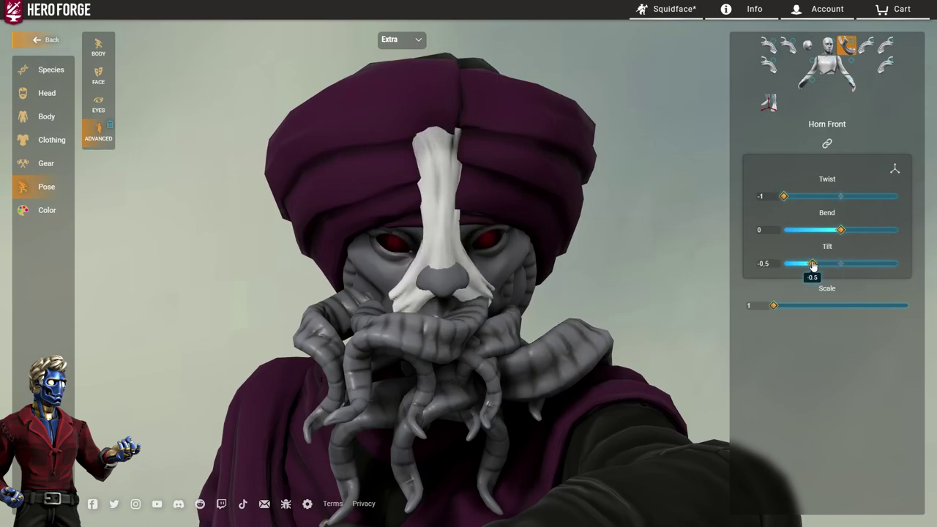
pyautogui.moveTo(813, 268); pyautogui.dragTo(817, 268)
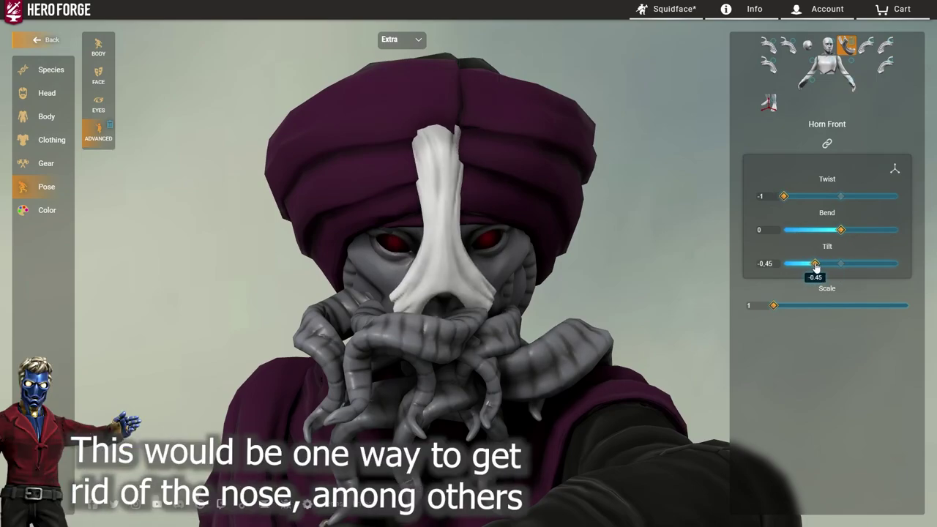
pyautogui.moveTo(570, 232); pyautogui.dragTo(494, 214)
pyautogui.scroll(-3, 669, 224)
pyautogui.scroll(3, 669, 224)
# Step: Remove the forked front horn from the extra figure and check the tentacled face from different angles
pyautogui.click(37, 92)
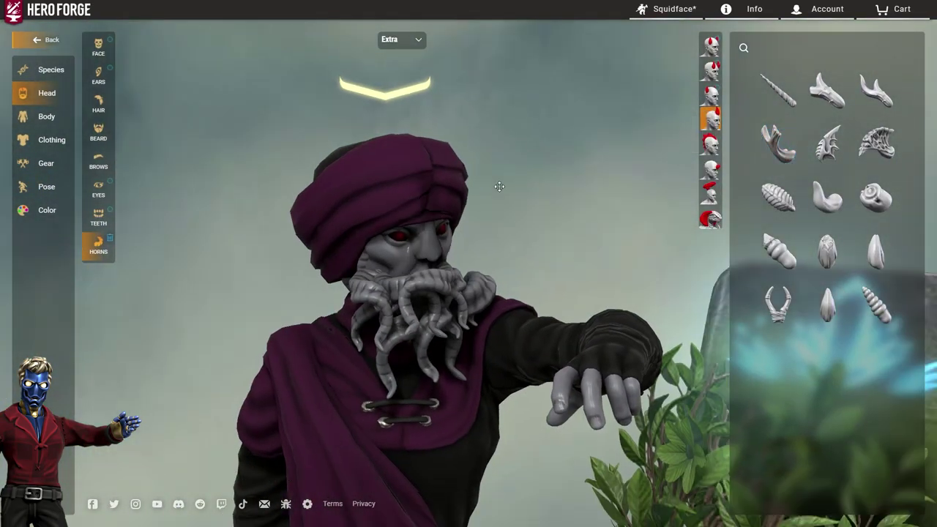
pyautogui.moveTo(499, 186)
pyautogui.mouseDown()
pyautogui.moveTo(412, 177)
pyautogui.moveTo(529, 165)
pyautogui.moveTo(318, 199)
pyautogui.moveTo(502, 190)
pyautogui.moveTo(455, 171)
pyautogui.moveTo(329, 208)
pyautogui.moveTo(213, 219)
pyautogui.moveTo(468, 215)
pyautogui.moveTo(494, 203)
pyautogui.moveTo(468, 201)
pyautogui.moveTo(487, 182)
pyautogui.mouseUp()
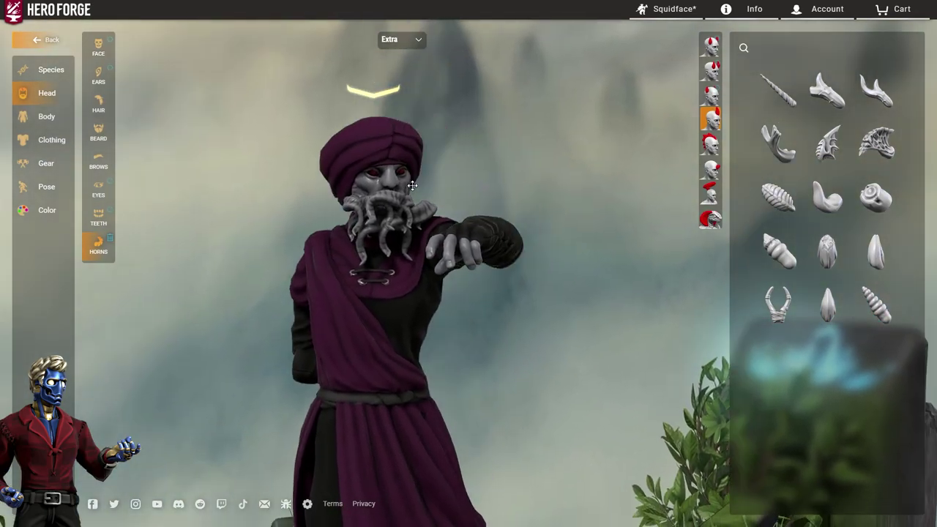
pyautogui.moveTo(412, 185); pyautogui.dragTo(438, 198)
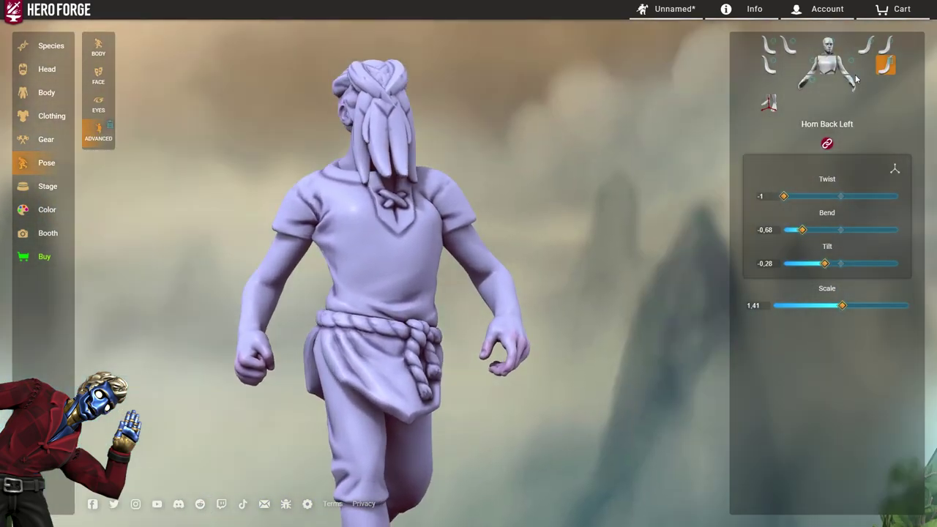
# Step: Turn the unnamed figure's head by setting its third joint to twist 0.28, bend -0.61 and tilt -0.36
pyautogui.click(848, 72)
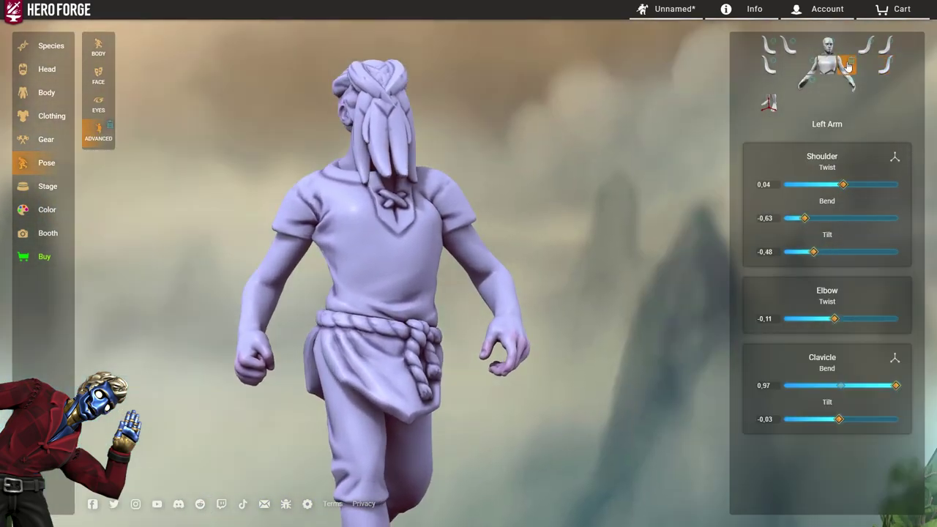
pyautogui.click(828, 47)
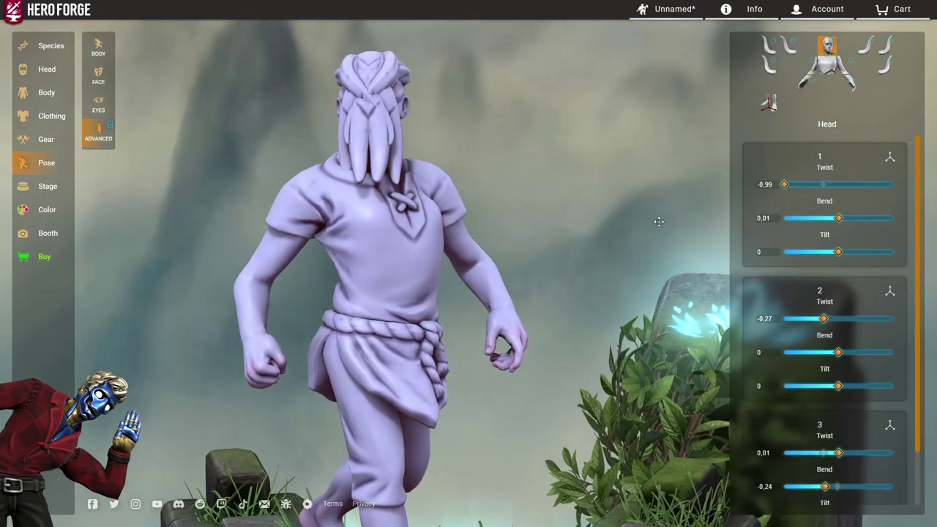
pyautogui.scroll(-1, 834, 444)
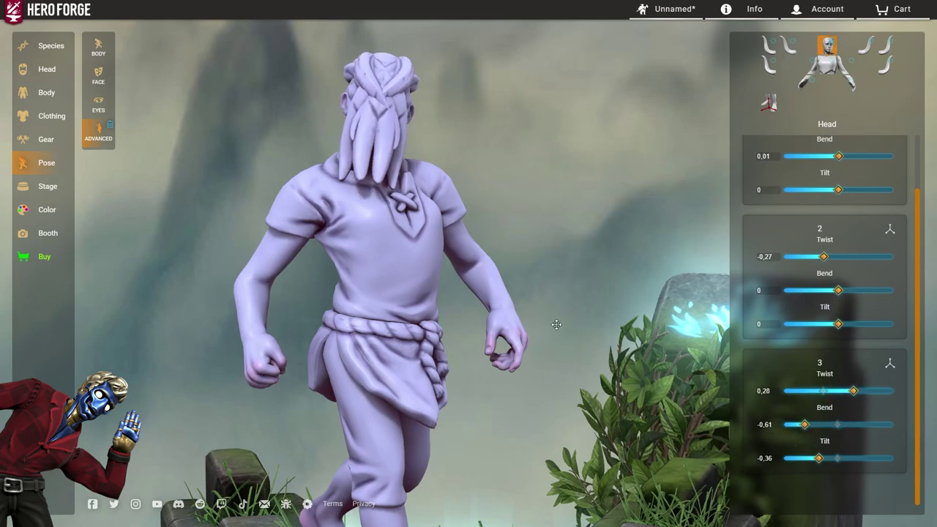
# Step: Raise the left arm with shoulder twist 0.92, bend 0.19, tilt 0.11 and clavicle tilt 0.39, using the Flat hand with wrist tilt 0.48
pyautogui.click(847, 72)
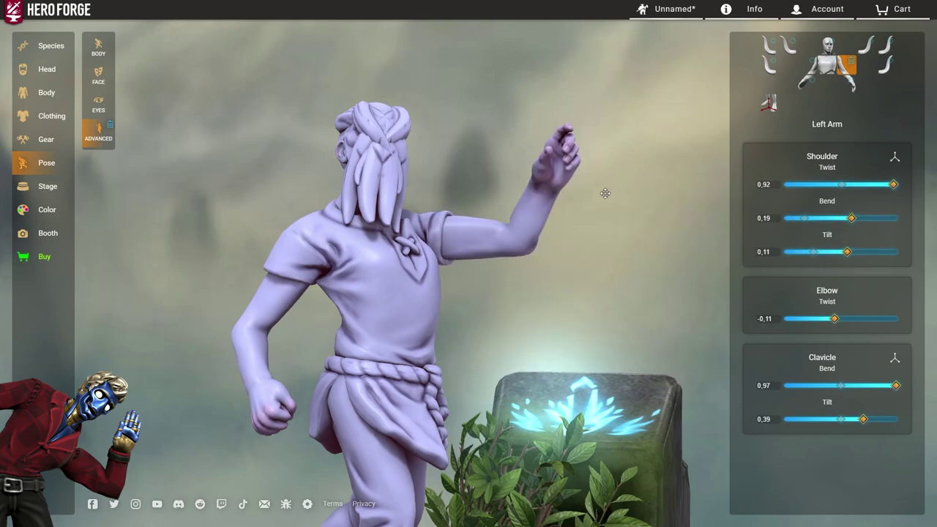
pyautogui.click(846, 82)
pyautogui.click(886, 455)
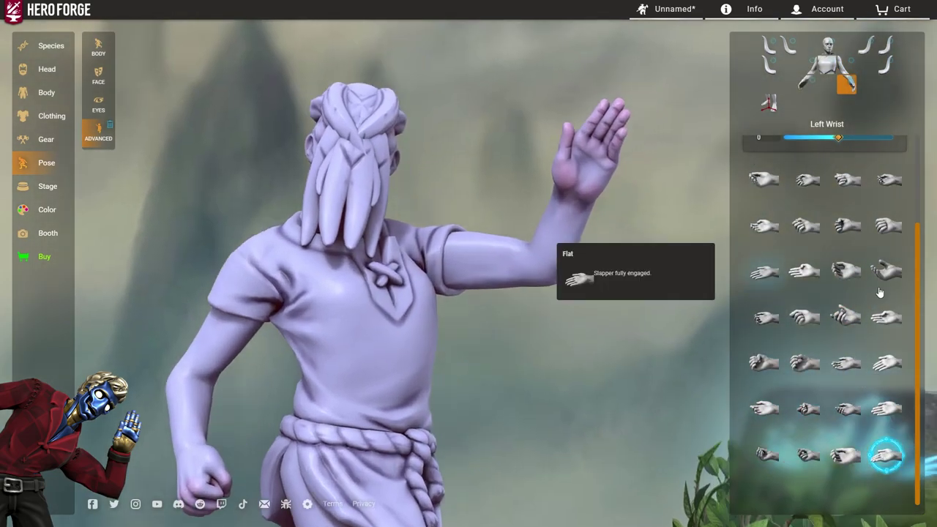
pyautogui.scroll(3, 842, 242)
pyautogui.moveTo(866, 243); pyautogui.dragTo(864, 244)
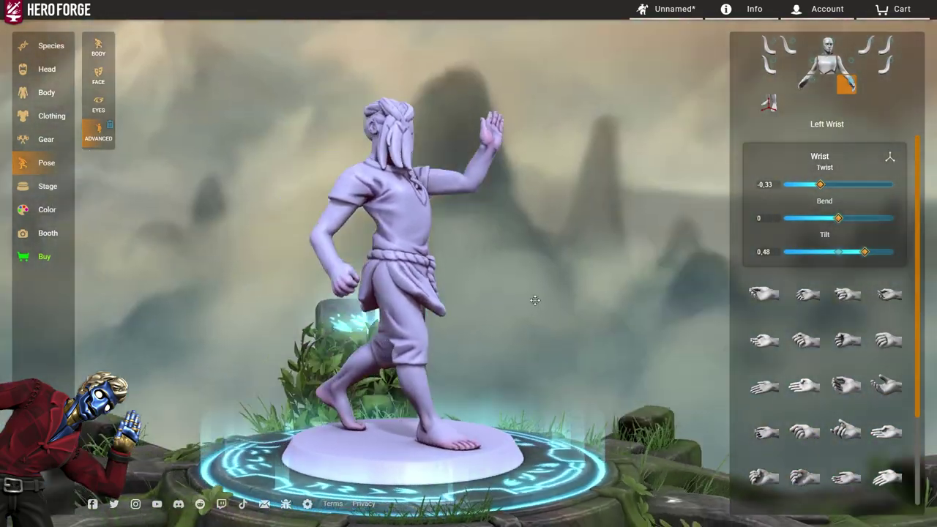
pyautogui.moveTo(535, 300); pyautogui.dragTo(619, 281)
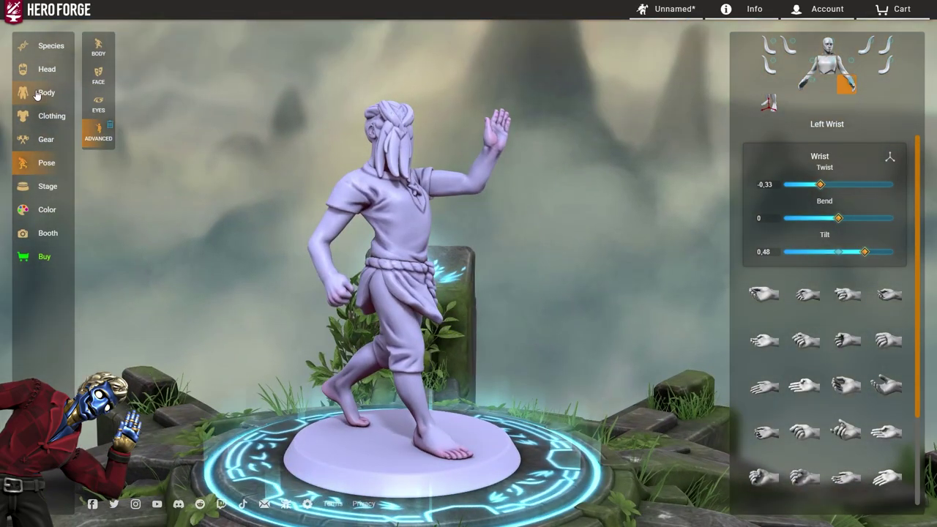
# Step: Put the bird's nest helm with the sitting bird on the figure's head
pyautogui.click(52, 116)
pyautogui.scroll(-7, 842, 334)
pyautogui.scroll(4, 889, 252)
pyautogui.scroll(-1, 880, 260)
pyautogui.click(879, 326)
pyautogui.moveTo(527, 236); pyautogui.dragTo(457, 221)
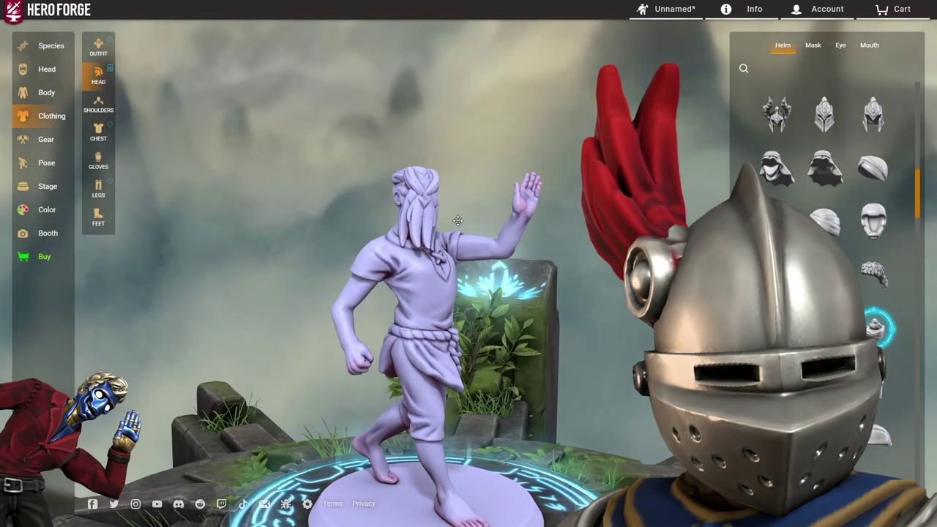
# Step: Paint the bird on the nest dark reddish brown with a hair paint from My Library
pyautogui.click(47, 209)
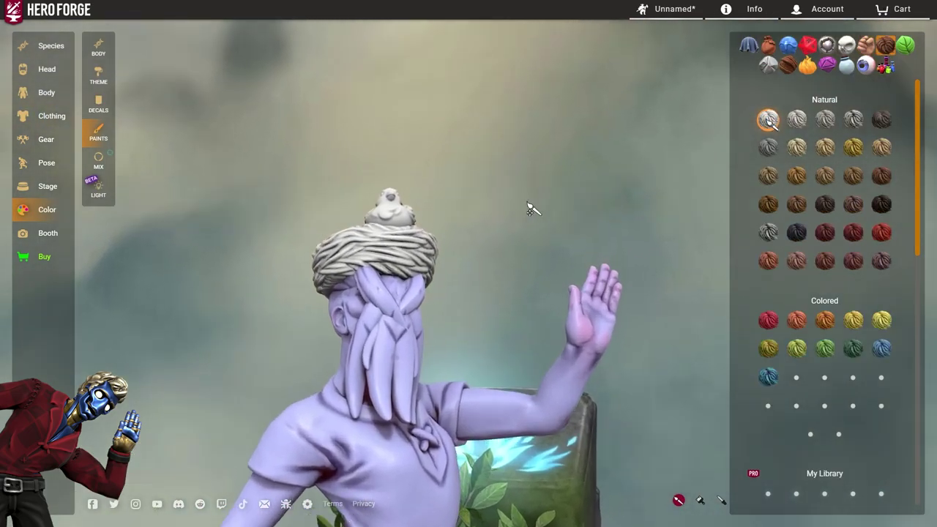
pyautogui.scroll(-5, 808, 308)
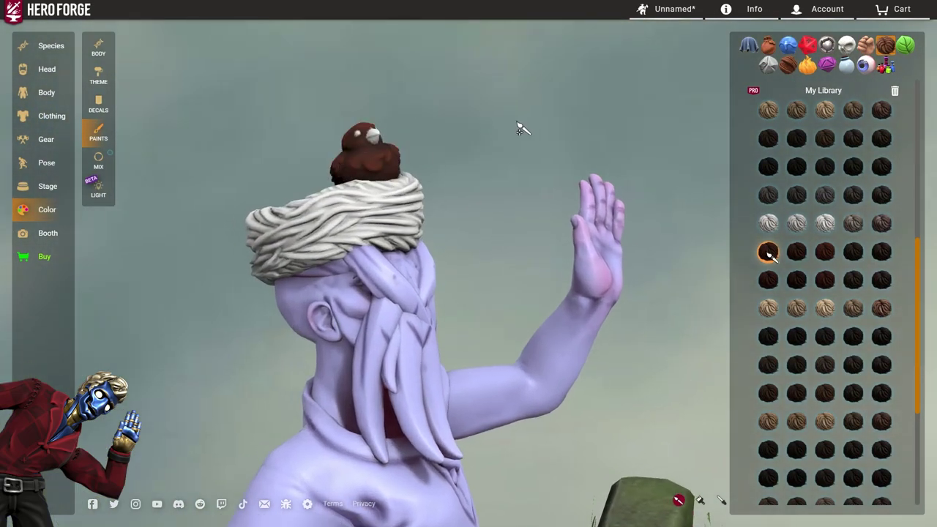
pyautogui.scroll(-3, 516, 130)
pyautogui.moveTo(470, 113); pyautogui.dragTo(502, 182)
# Step: Paint the bird's eyes dark teal with the first potion paint from My Library
pyautogui.click(846, 65)
pyautogui.moveTo(547, 82); pyautogui.dragTo(543, 163, button='right')
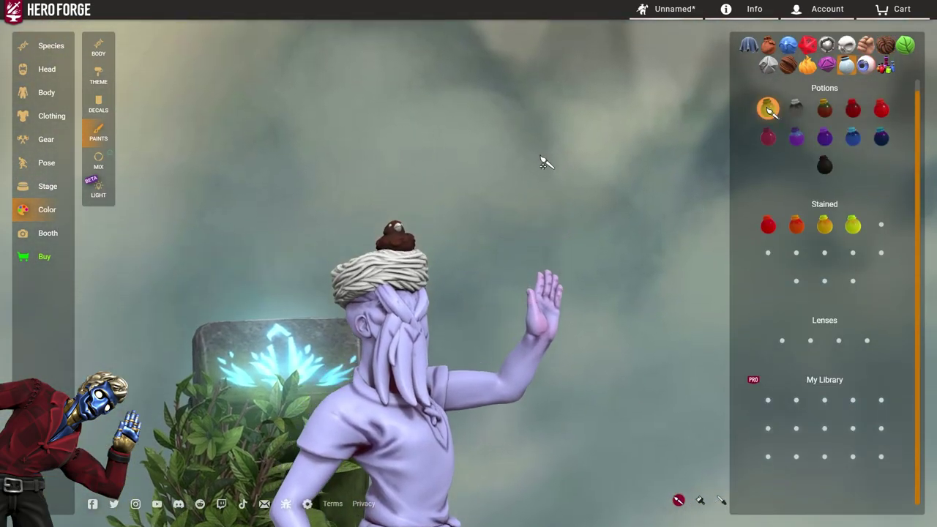
pyautogui.scroll(5, 547, 143)
pyautogui.click(768, 400)
pyautogui.scroll(3, 606, 207)
pyautogui.moveTo(607, 207); pyautogui.dragTo(581, 196)
pyautogui.click(374, 71)
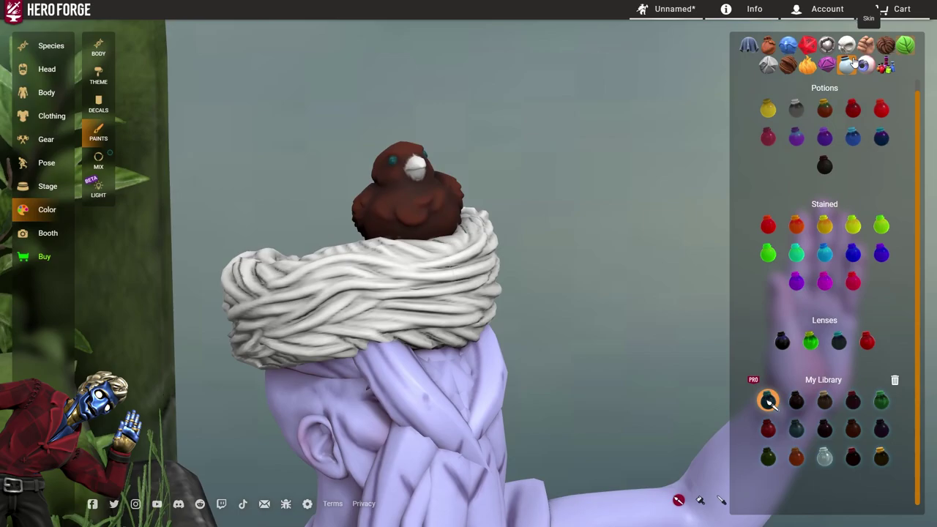
# Step: Open the bone and horn paints
pyautogui.click(846, 45)
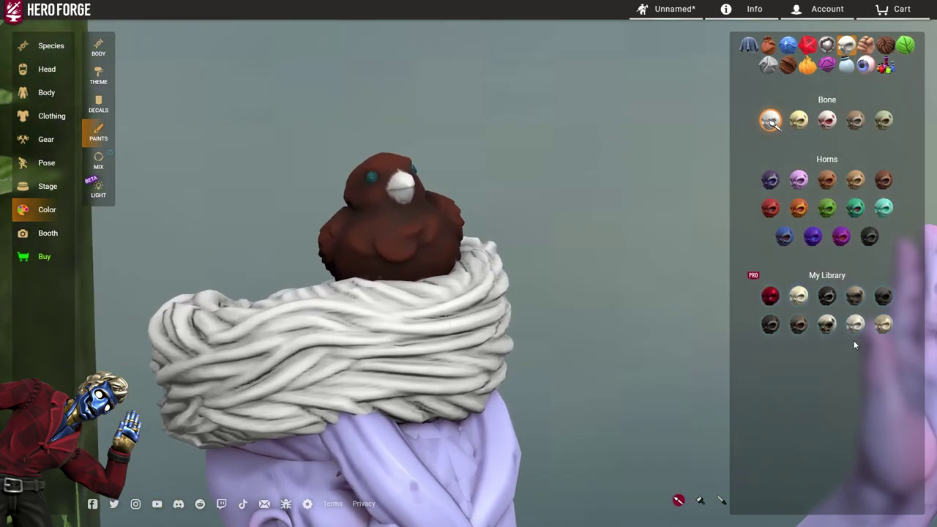